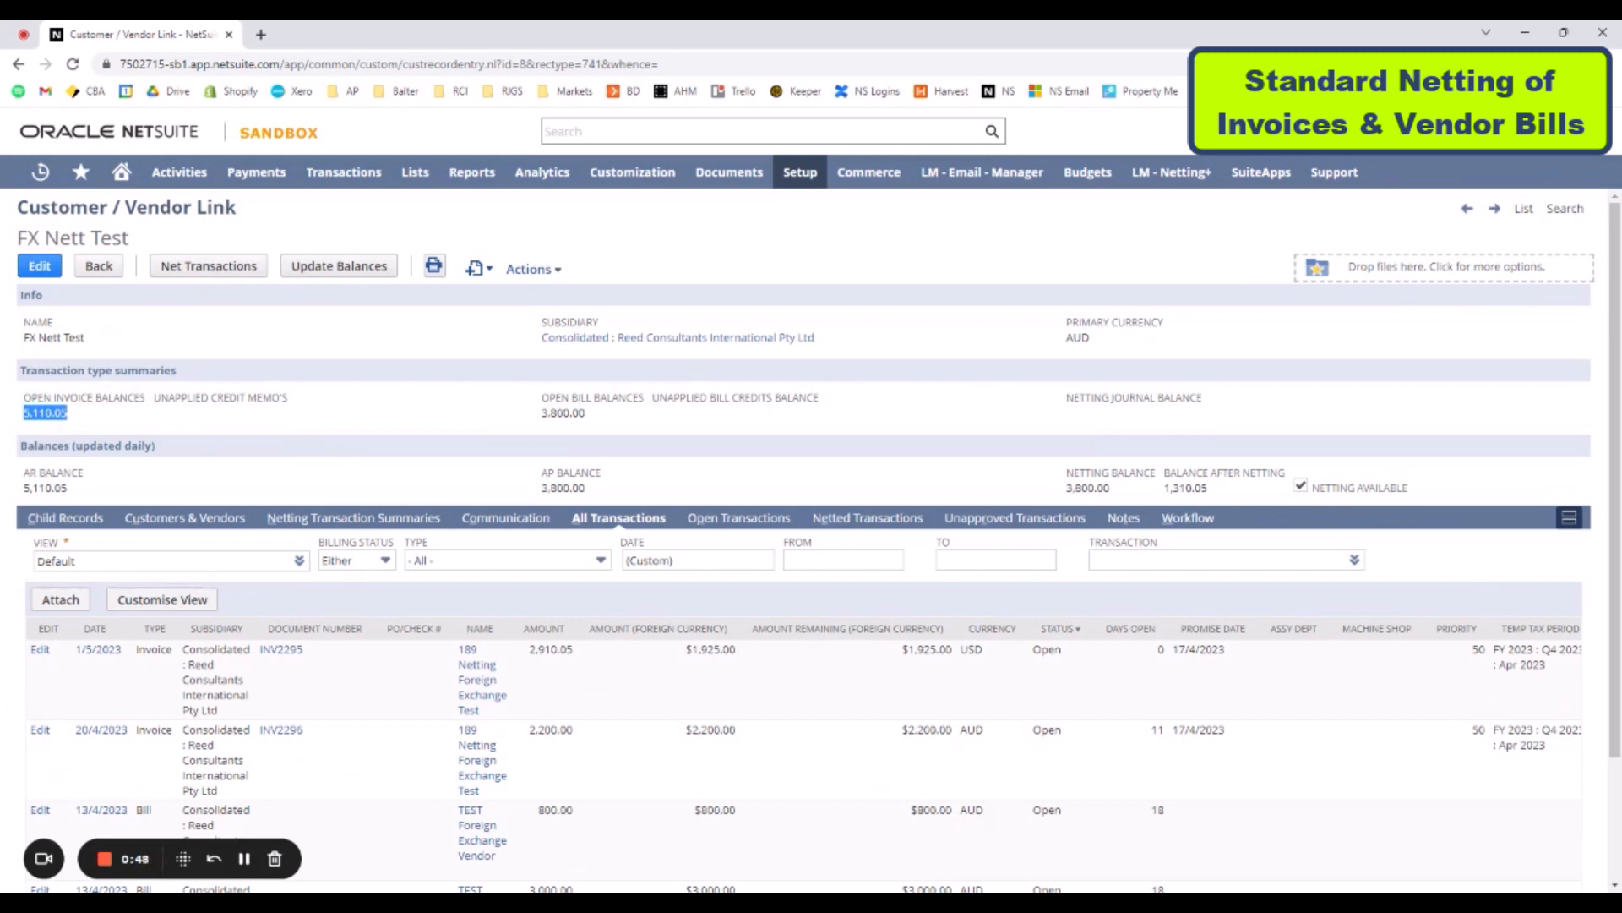
Review the open invoice, open bill, AP and after-netting balances on the FX Nett Test customer/vendor link
drag(73, 414, 23, 400)
click(85, 414)
double_click(564, 413)
click(616, 416)
double_click(564, 489)
double_click(1185, 489)
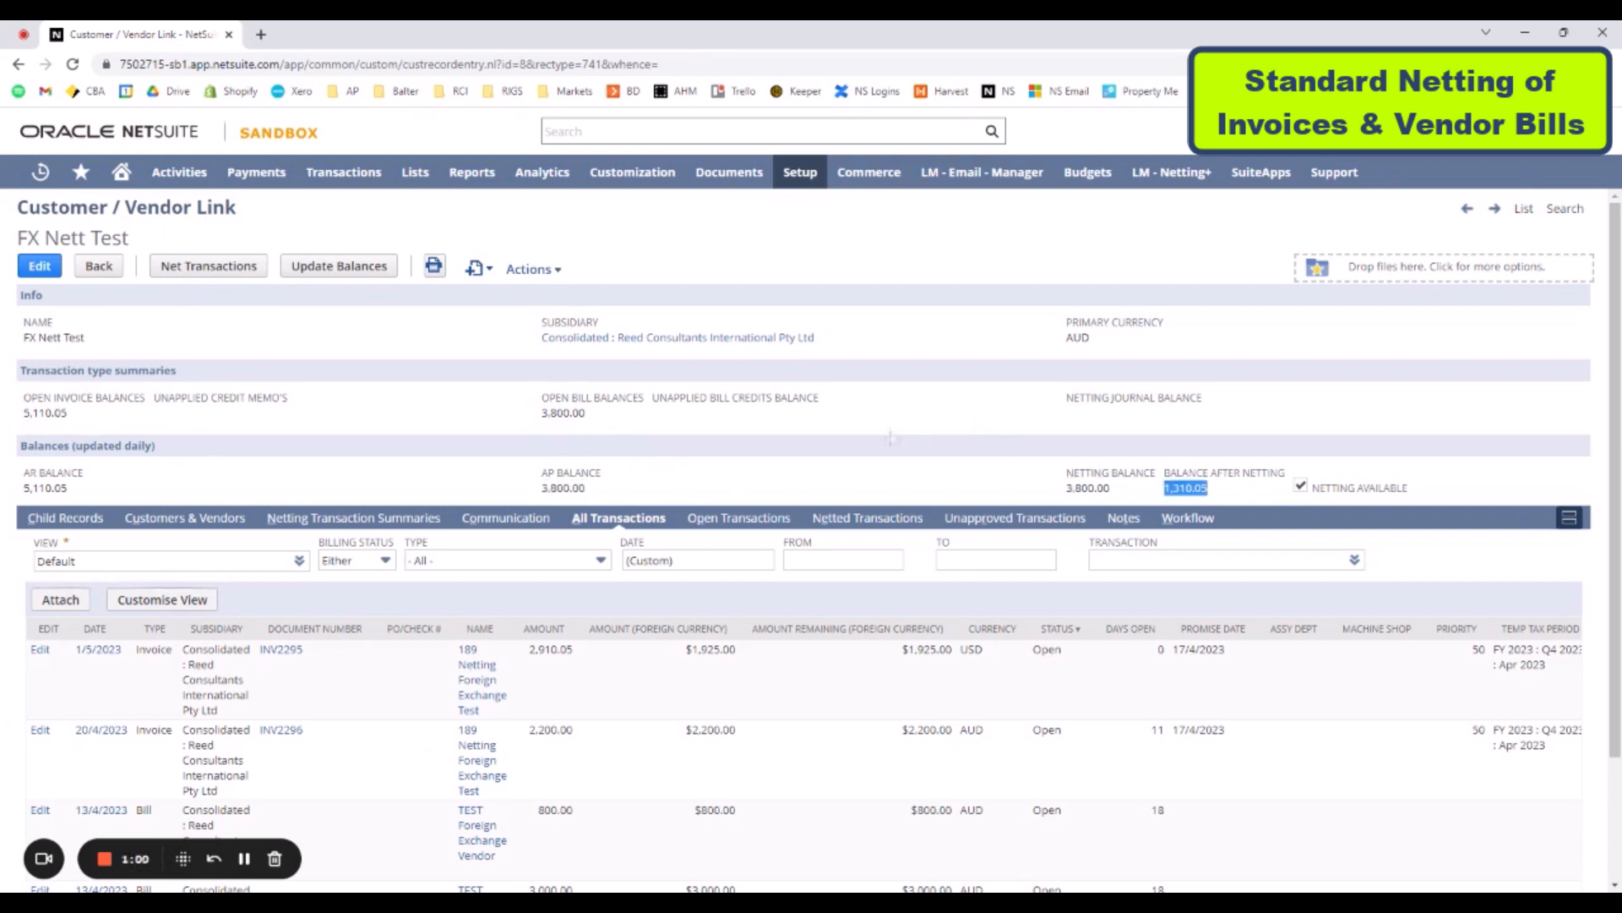
click(408, 400)
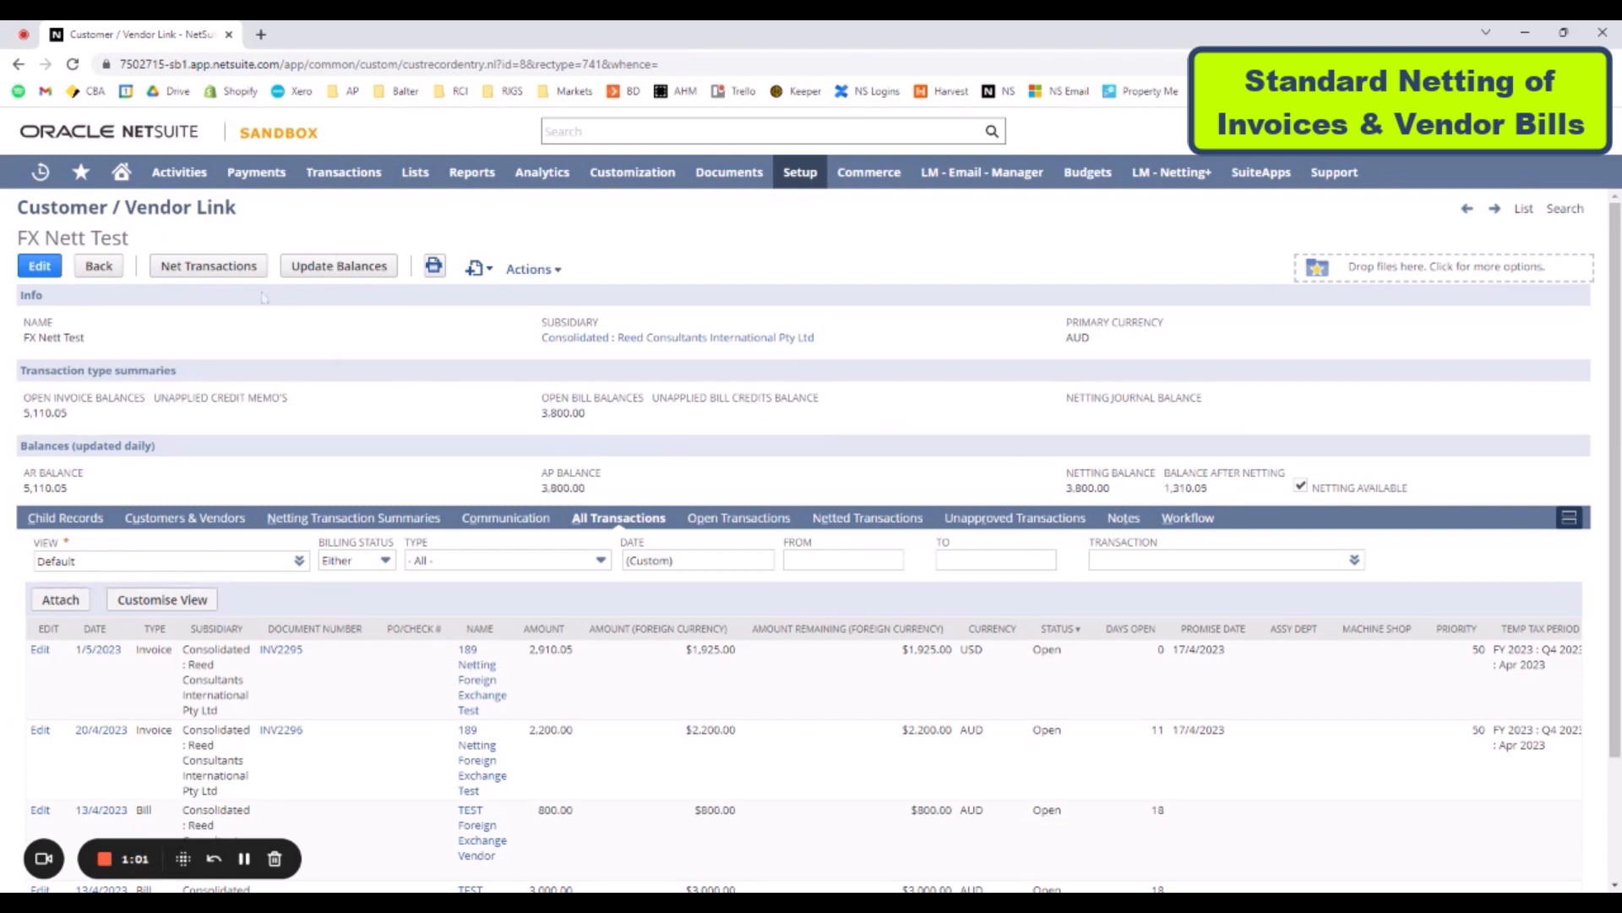
Net the transactions of the FX Nett Test link and reload the record until the netting has been processed
click(210, 269)
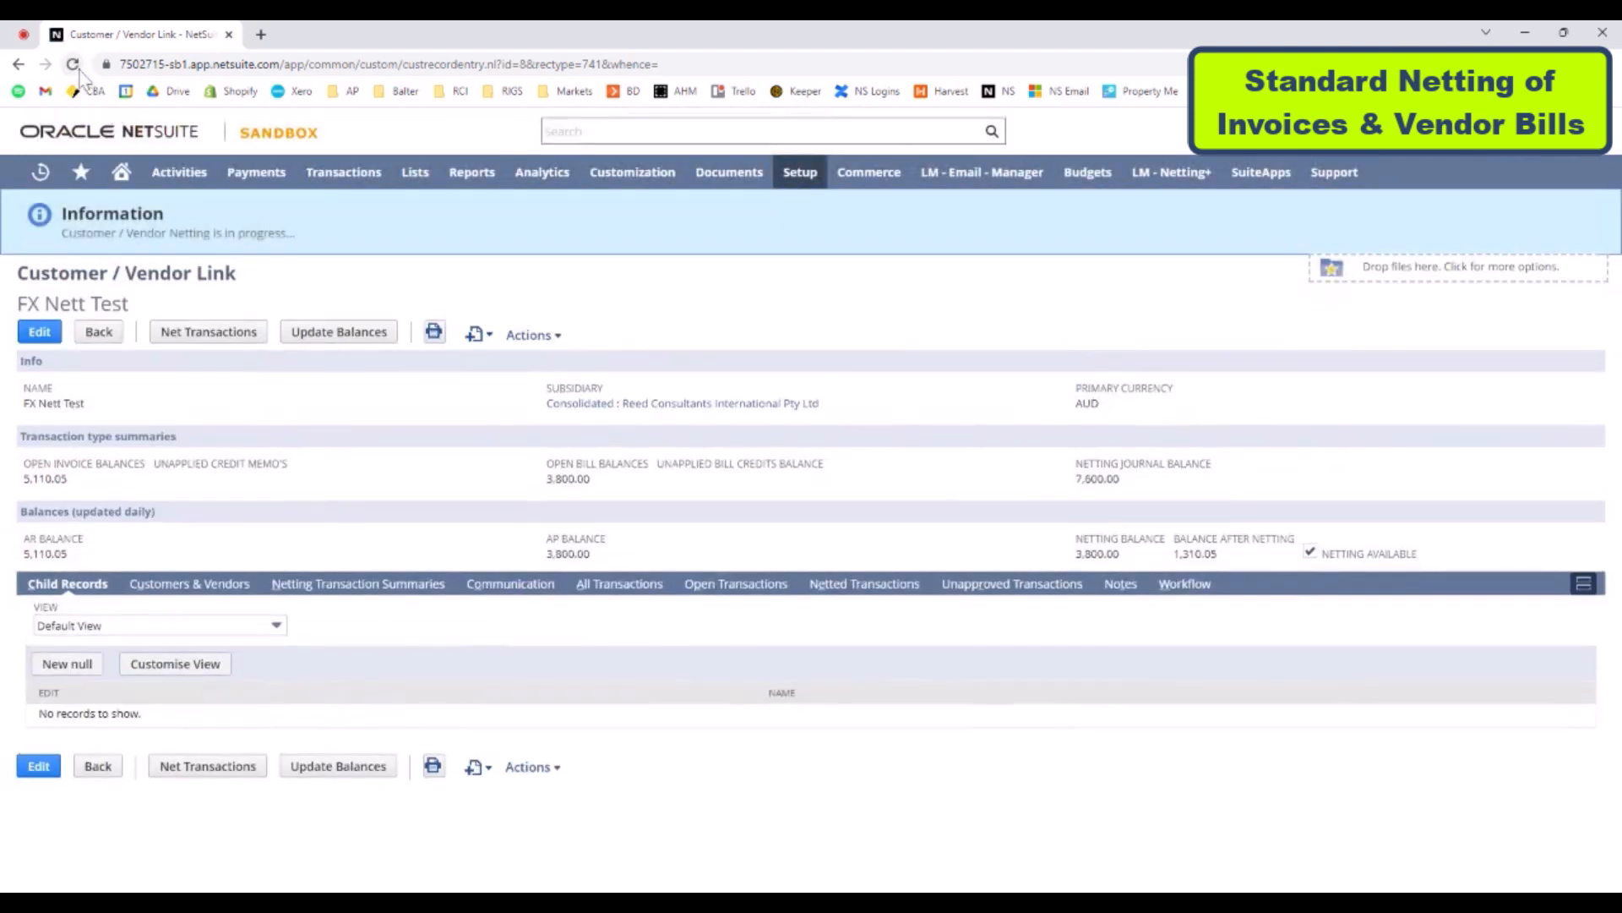
click(74, 65)
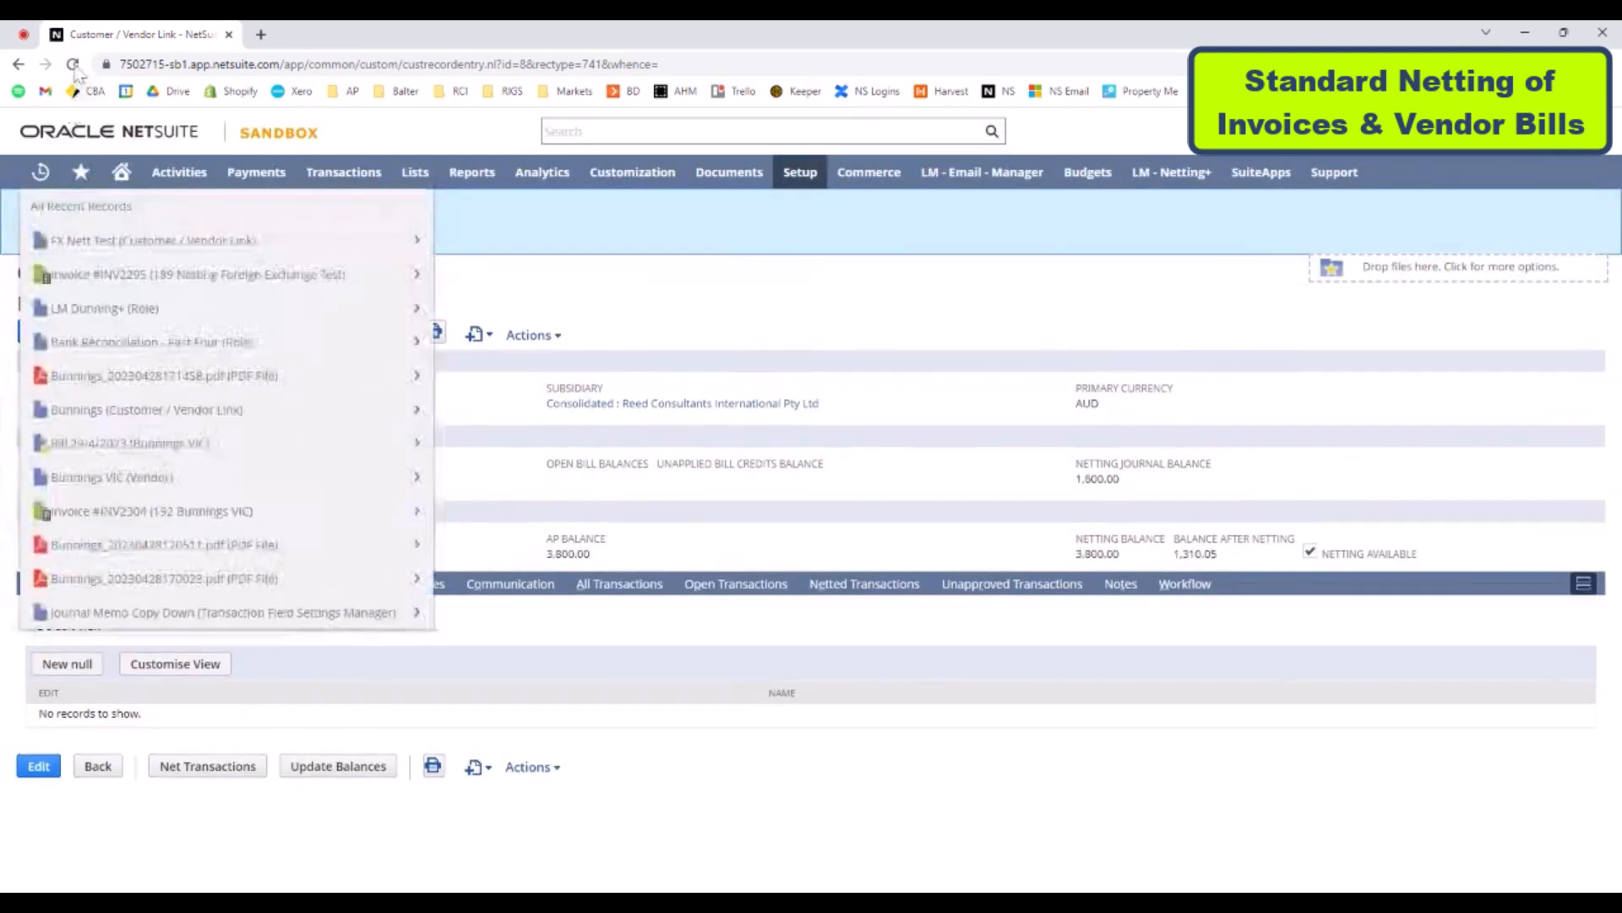
click(74, 68)
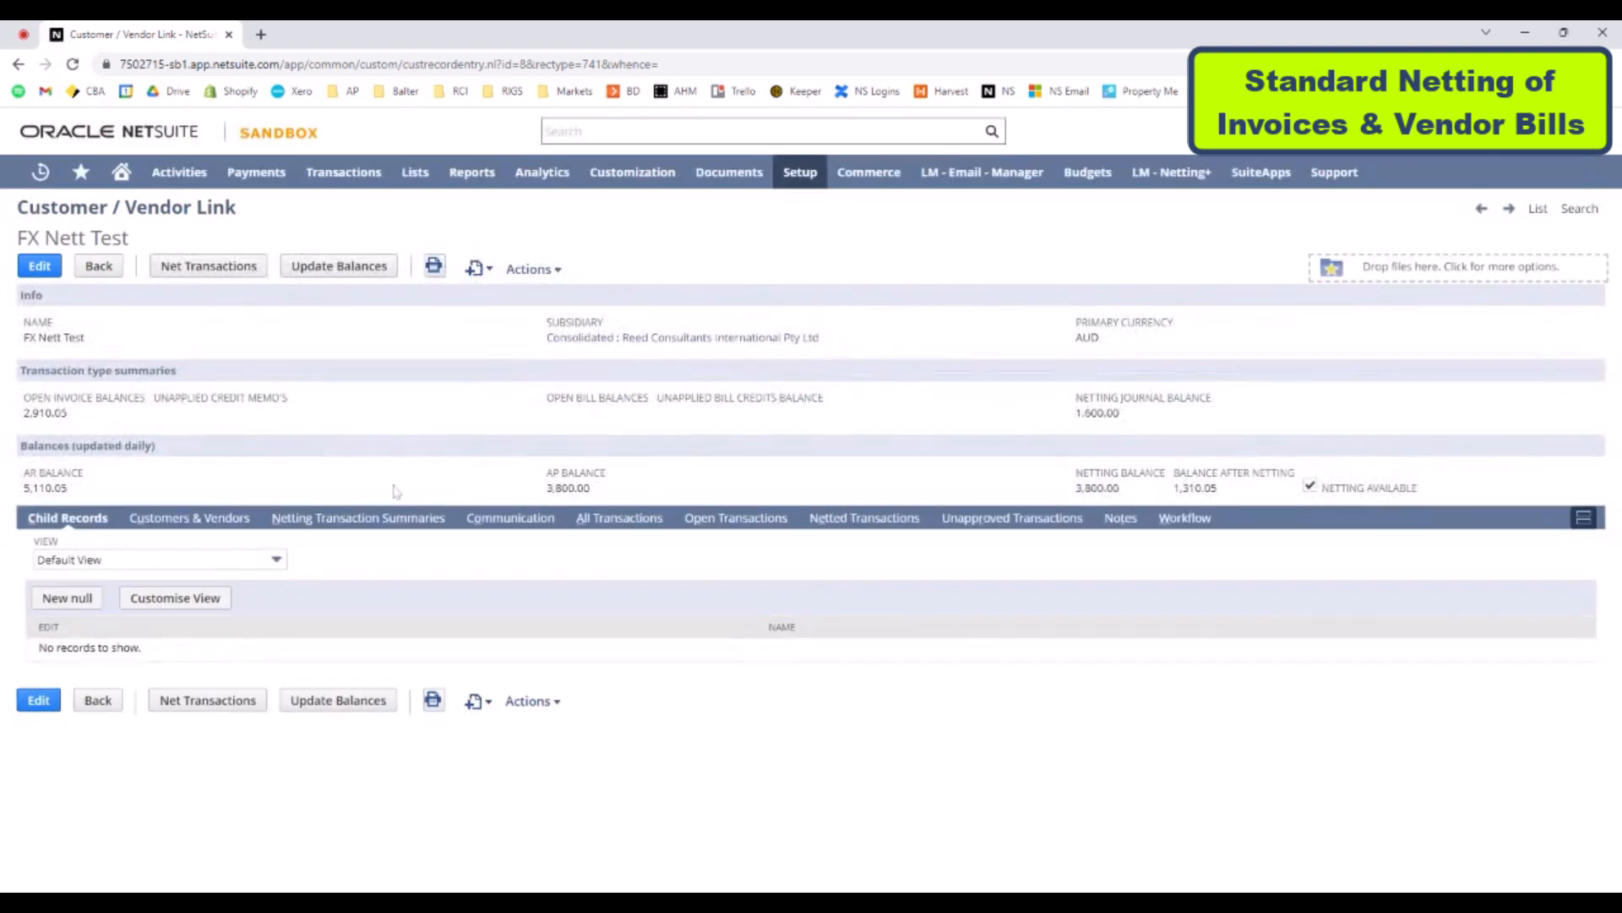
Check the netting journal balance and all transactions of the link, and open the resulting netting journal's lines
double_click(1097, 413)
click(619, 517)
scroll(187, 723, down, 3)
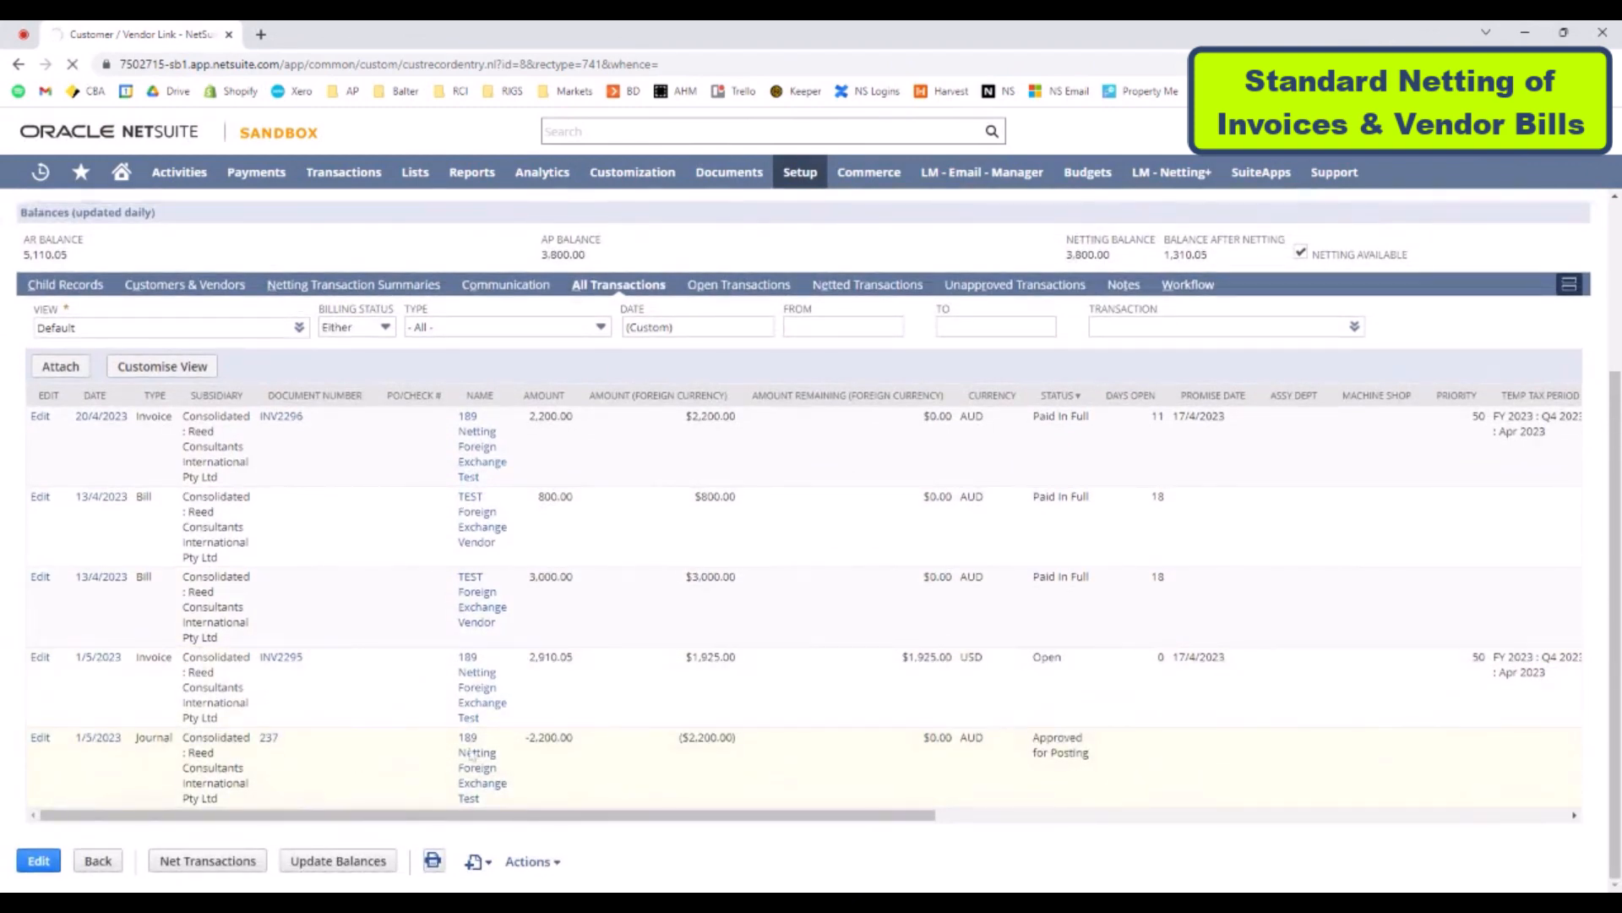
scroll(471, 470, down, 3)
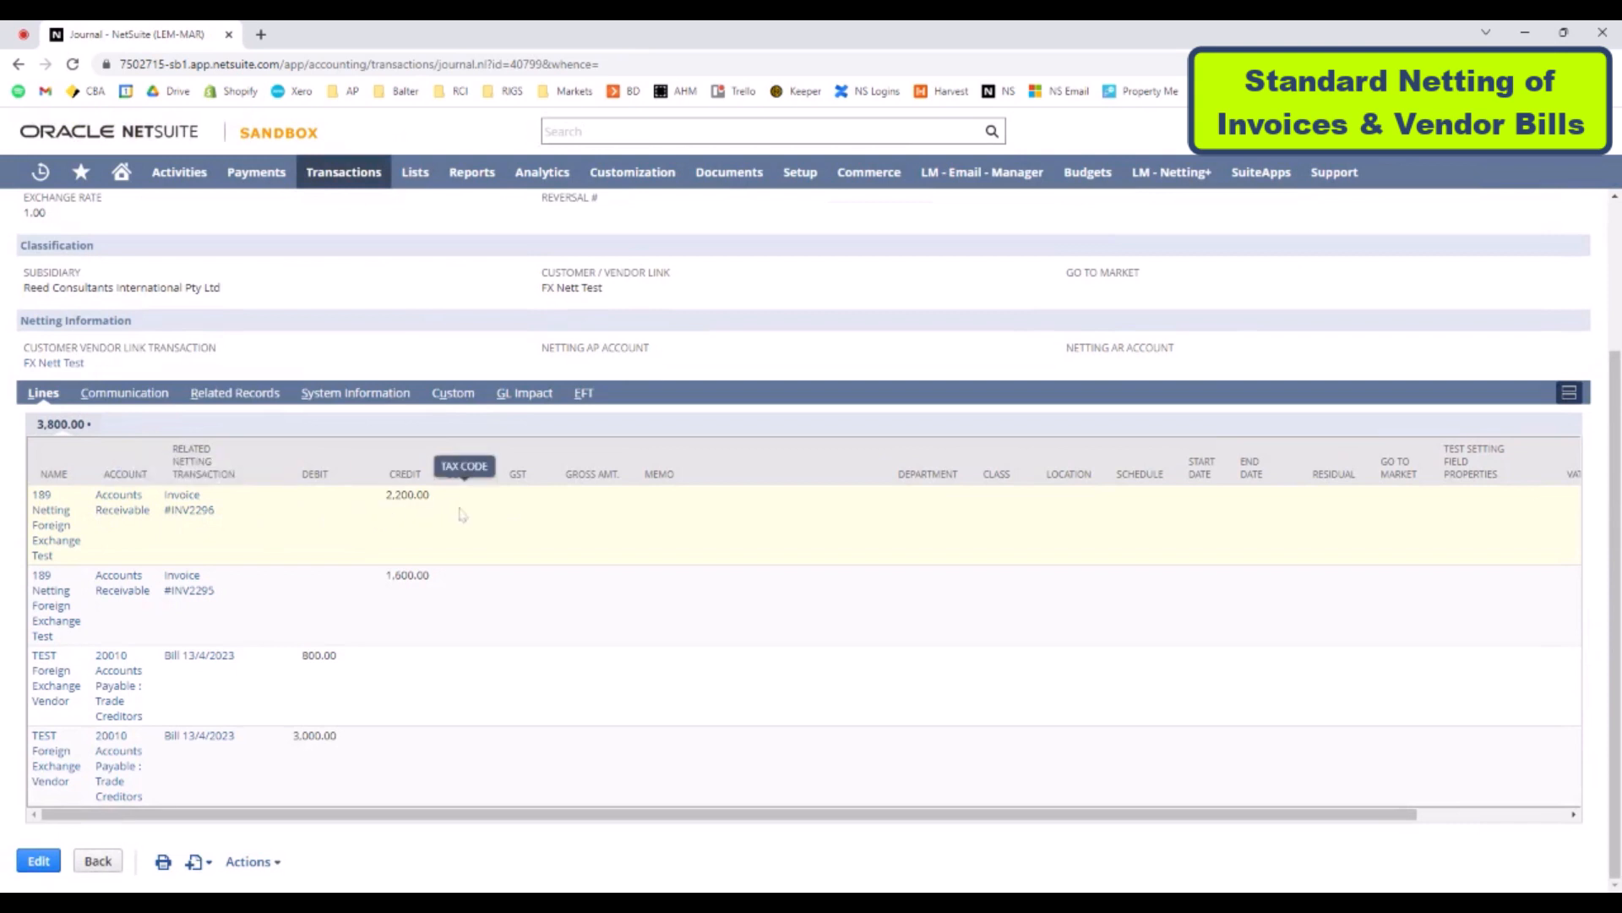
Open the journal's two related bills and invoice INV2295 in separate tabs, review the bills and close them
middle_click(198, 655)
middle_click(198, 736)
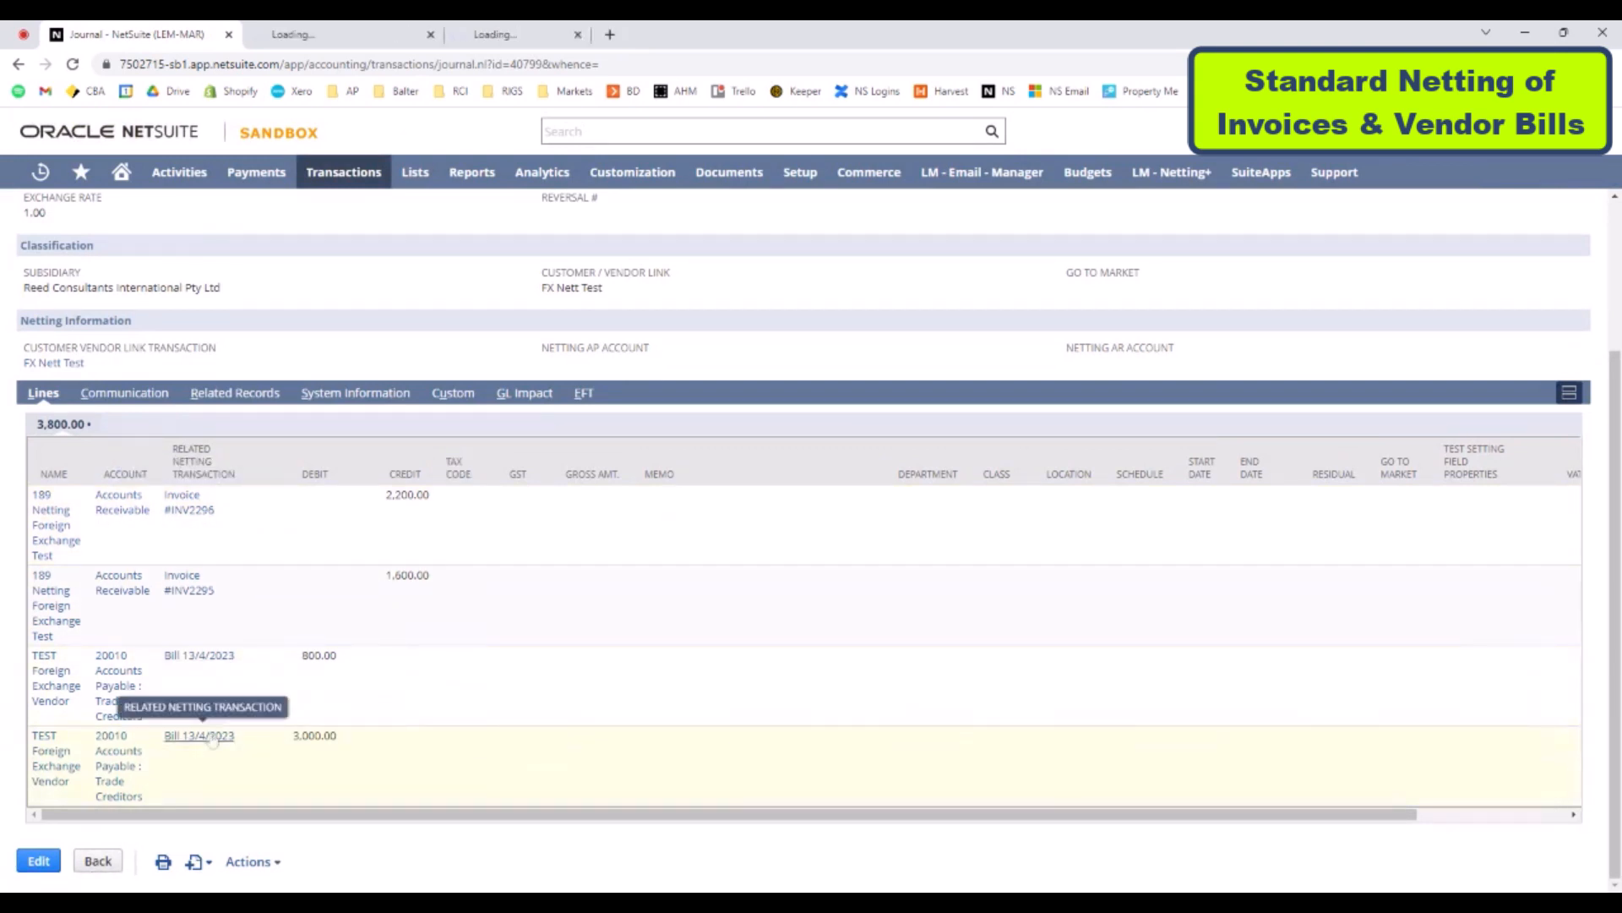
middle_click(189, 510)
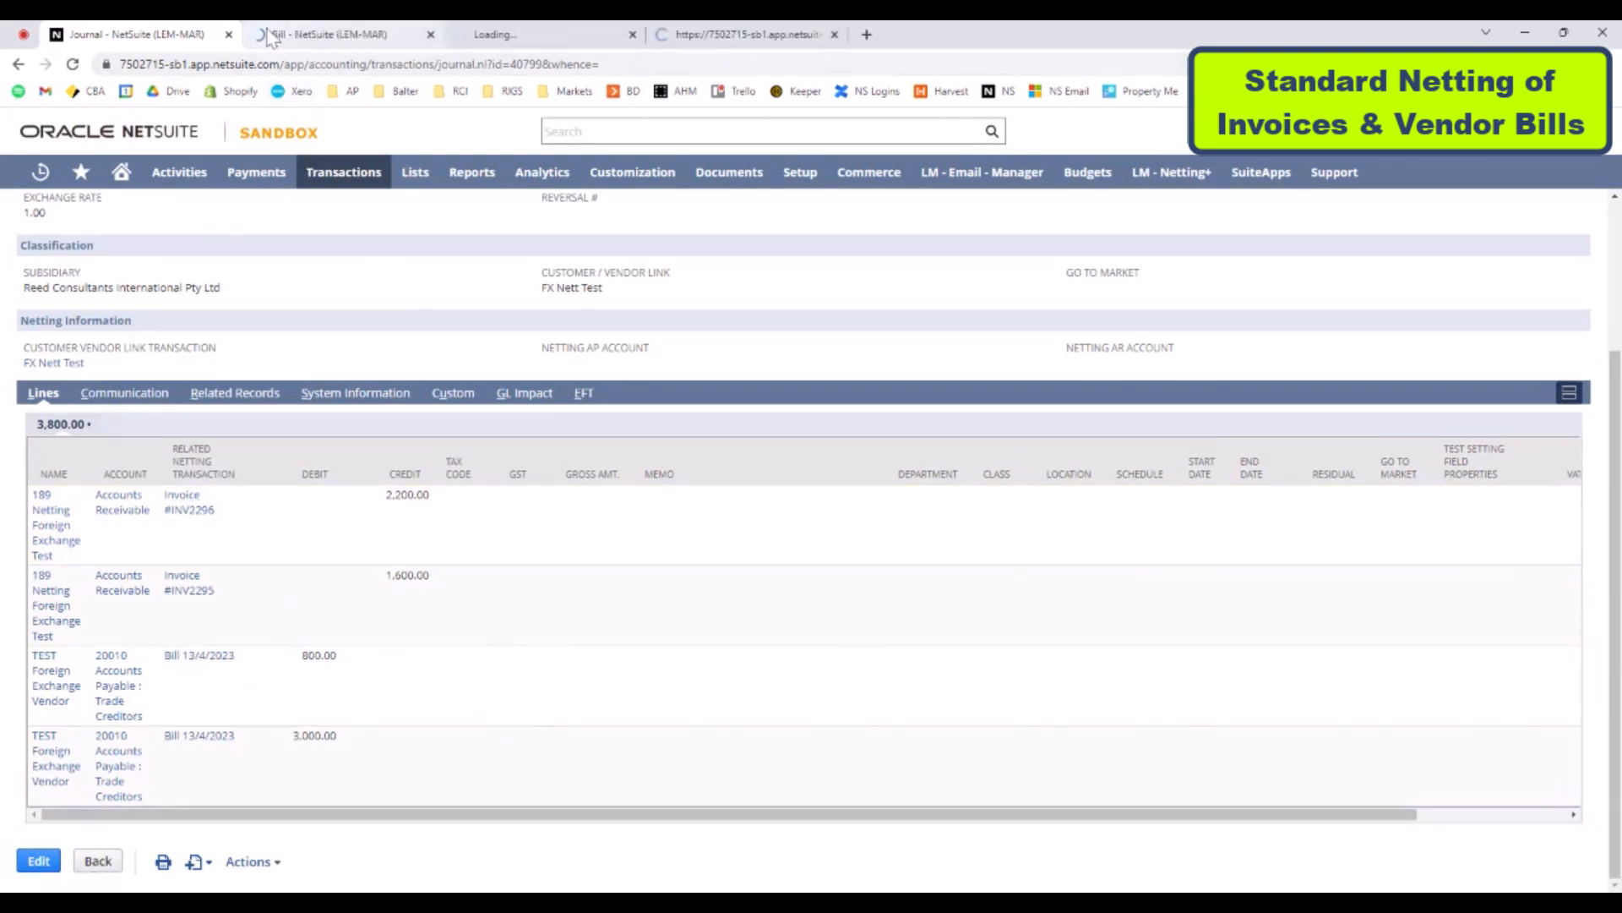
click(269, 33)
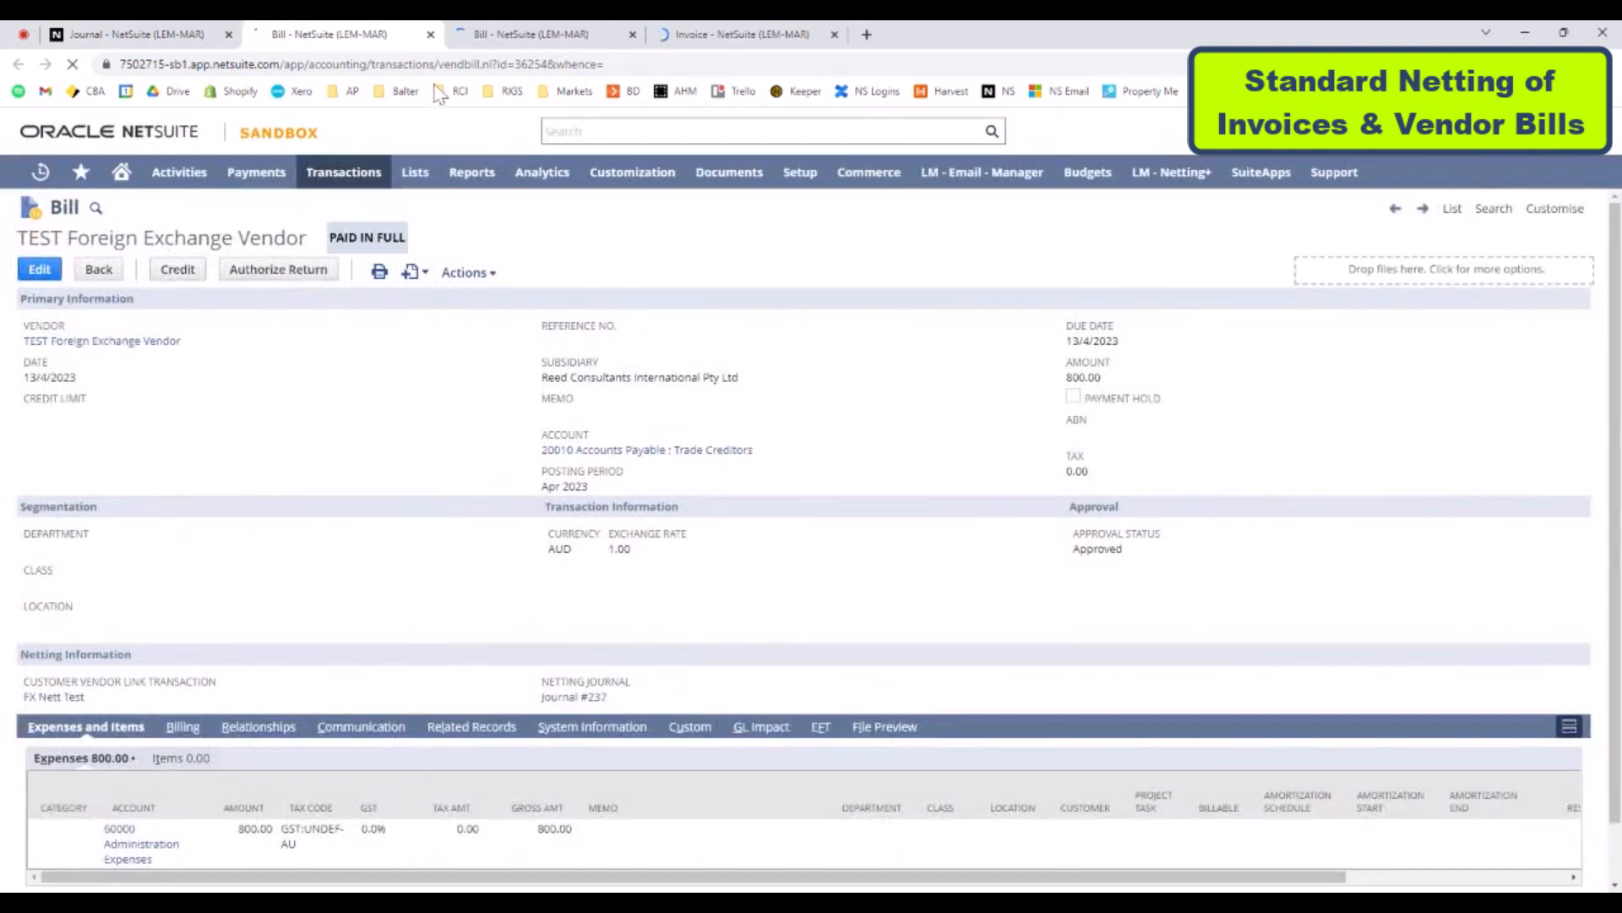
click(431, 34)
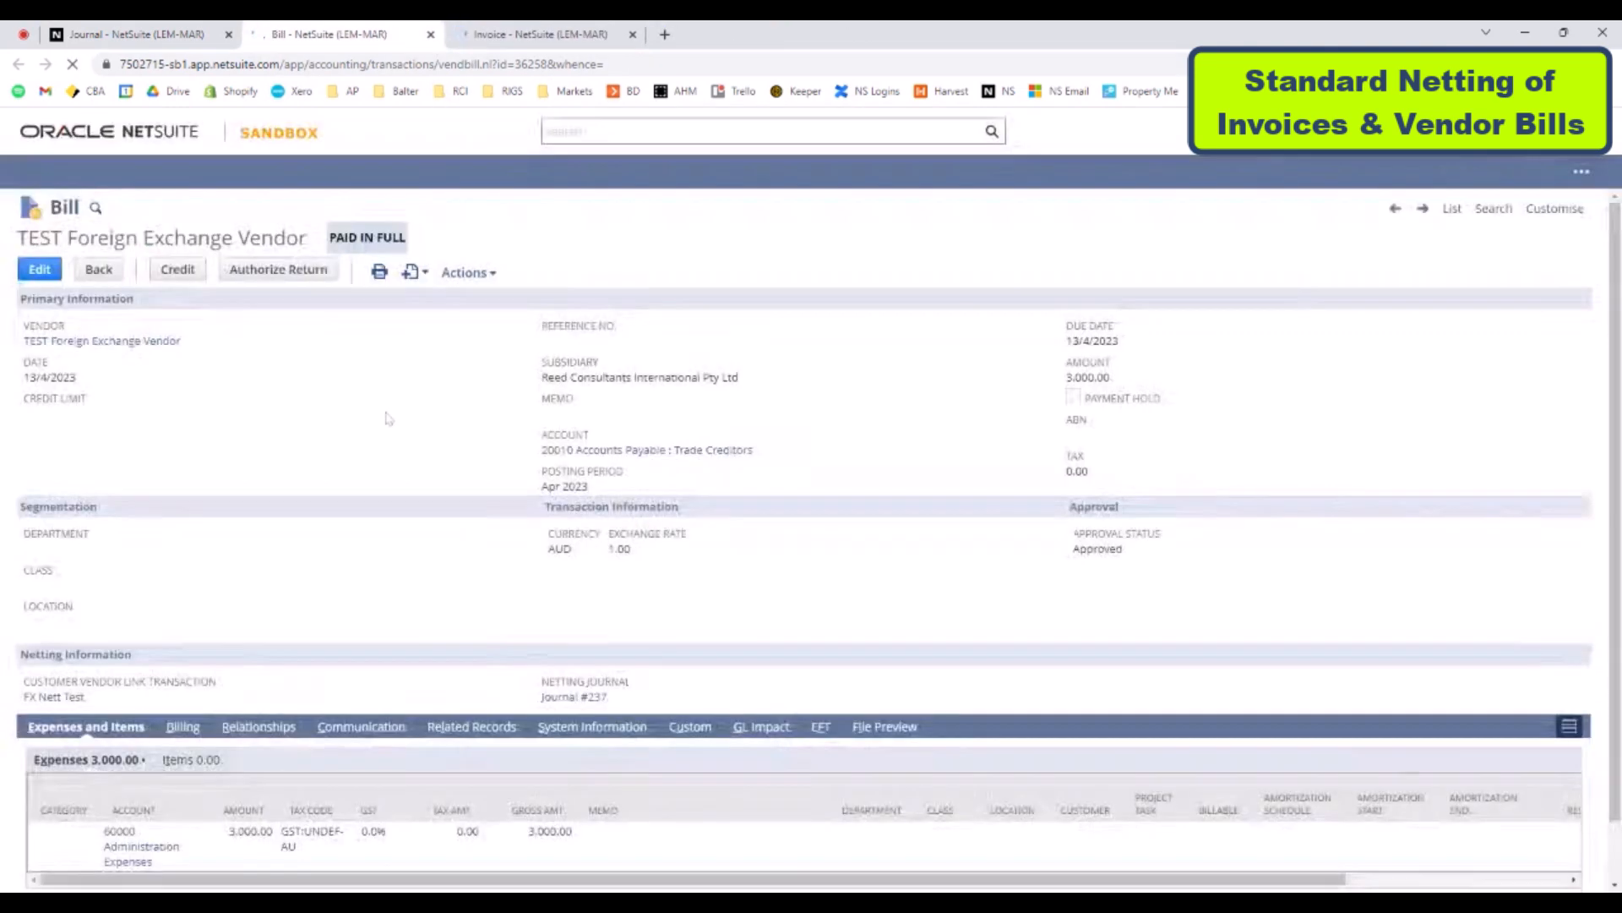
click(431, 35)
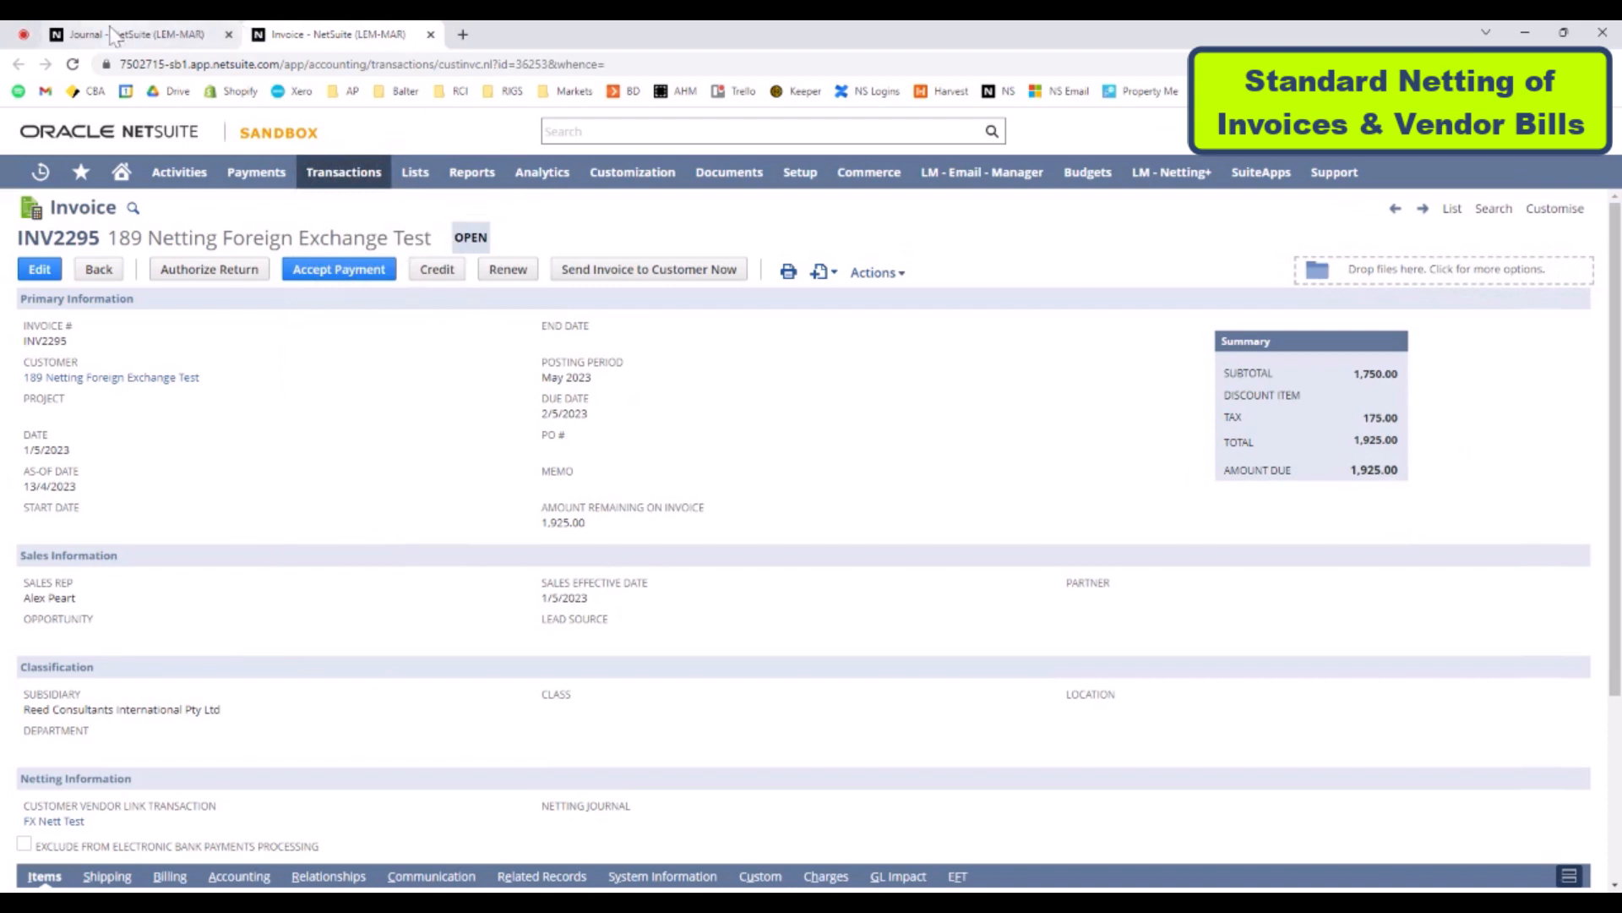
Open the FX Nett Test customer/vendor link in its own tab beside the journal and return to invoice INV2295
click(236, 41)
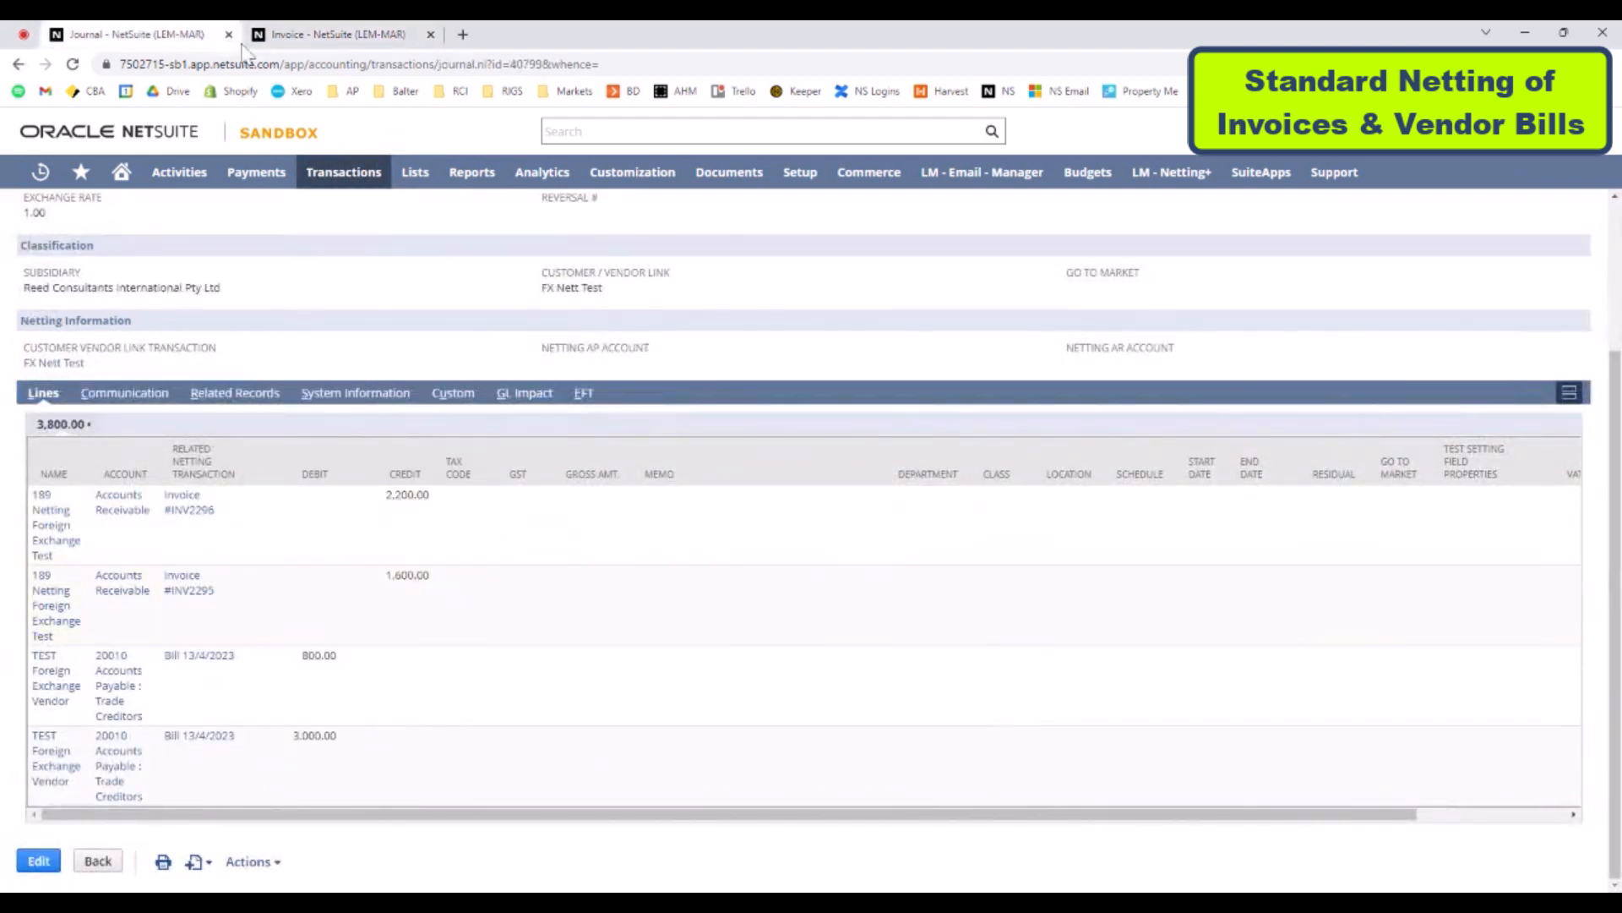
middle_click(55, 364)
click(411, 40)
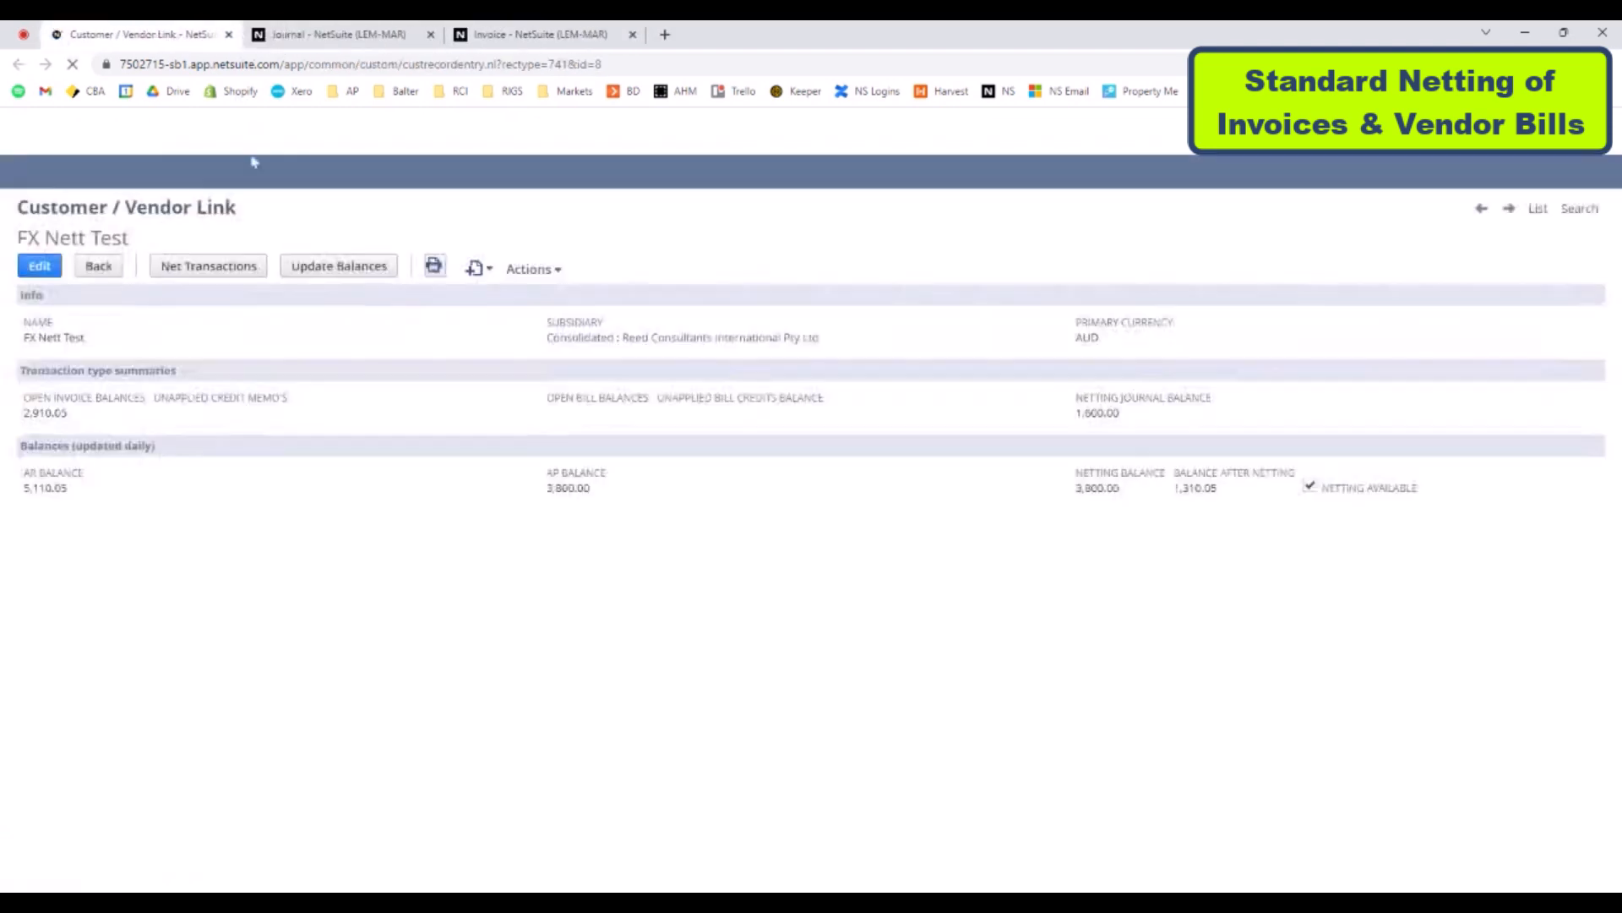
click(363, 35)
click(540, 34)
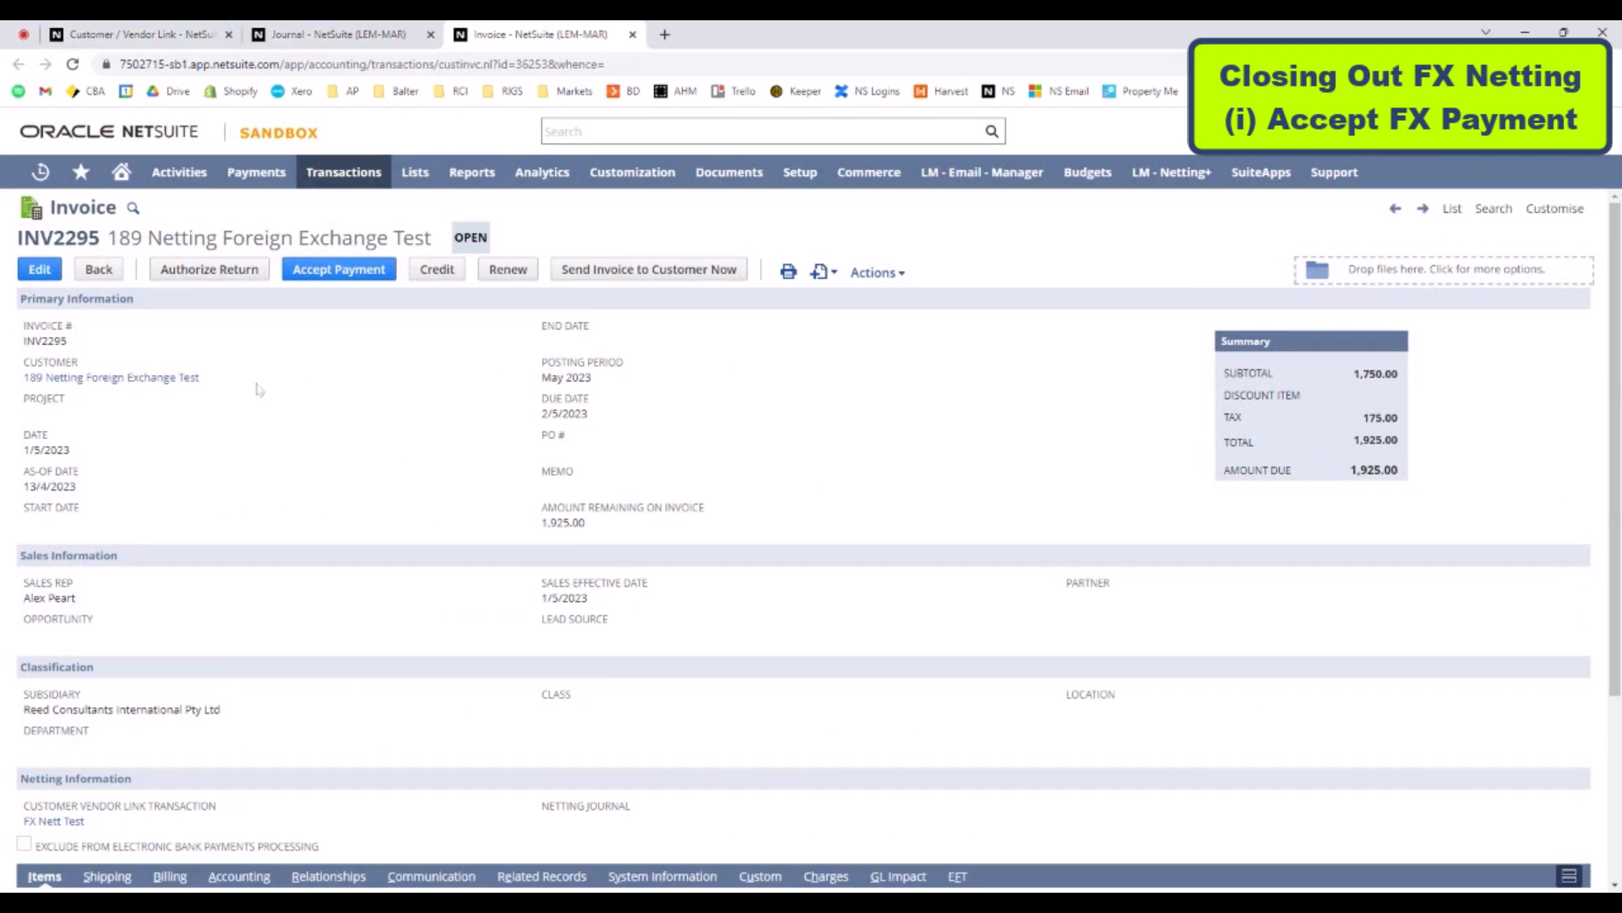
Accept a partial payment of 1,058.40 USD against invoice INV2295 into undeposited funds and save it
click(347, 271)
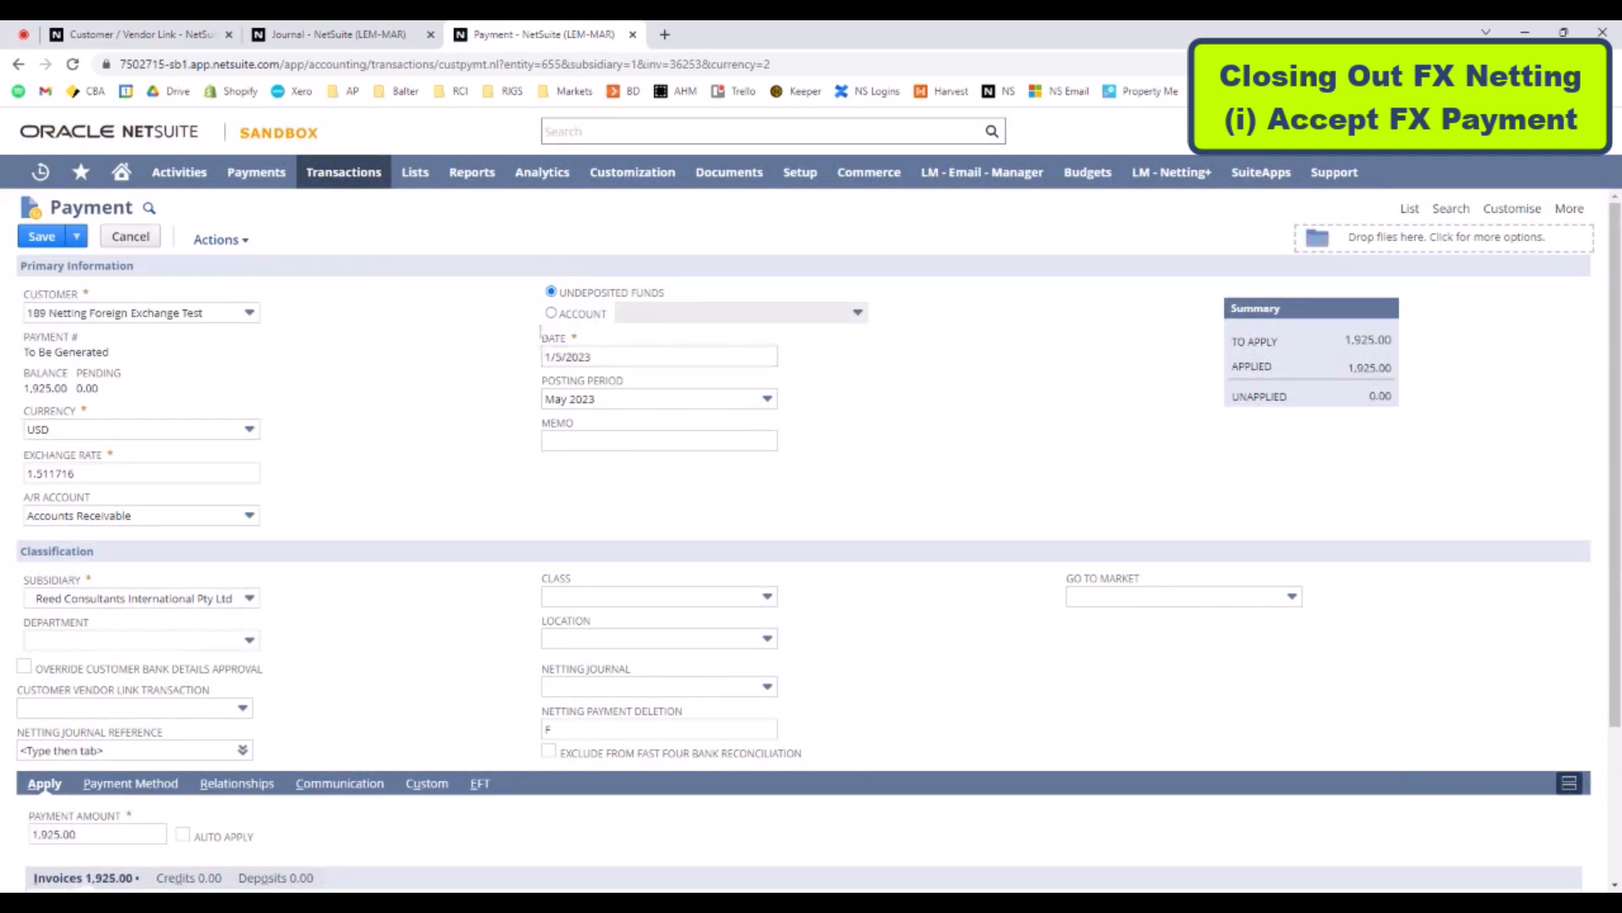
scroll(383, 393, down, 3)
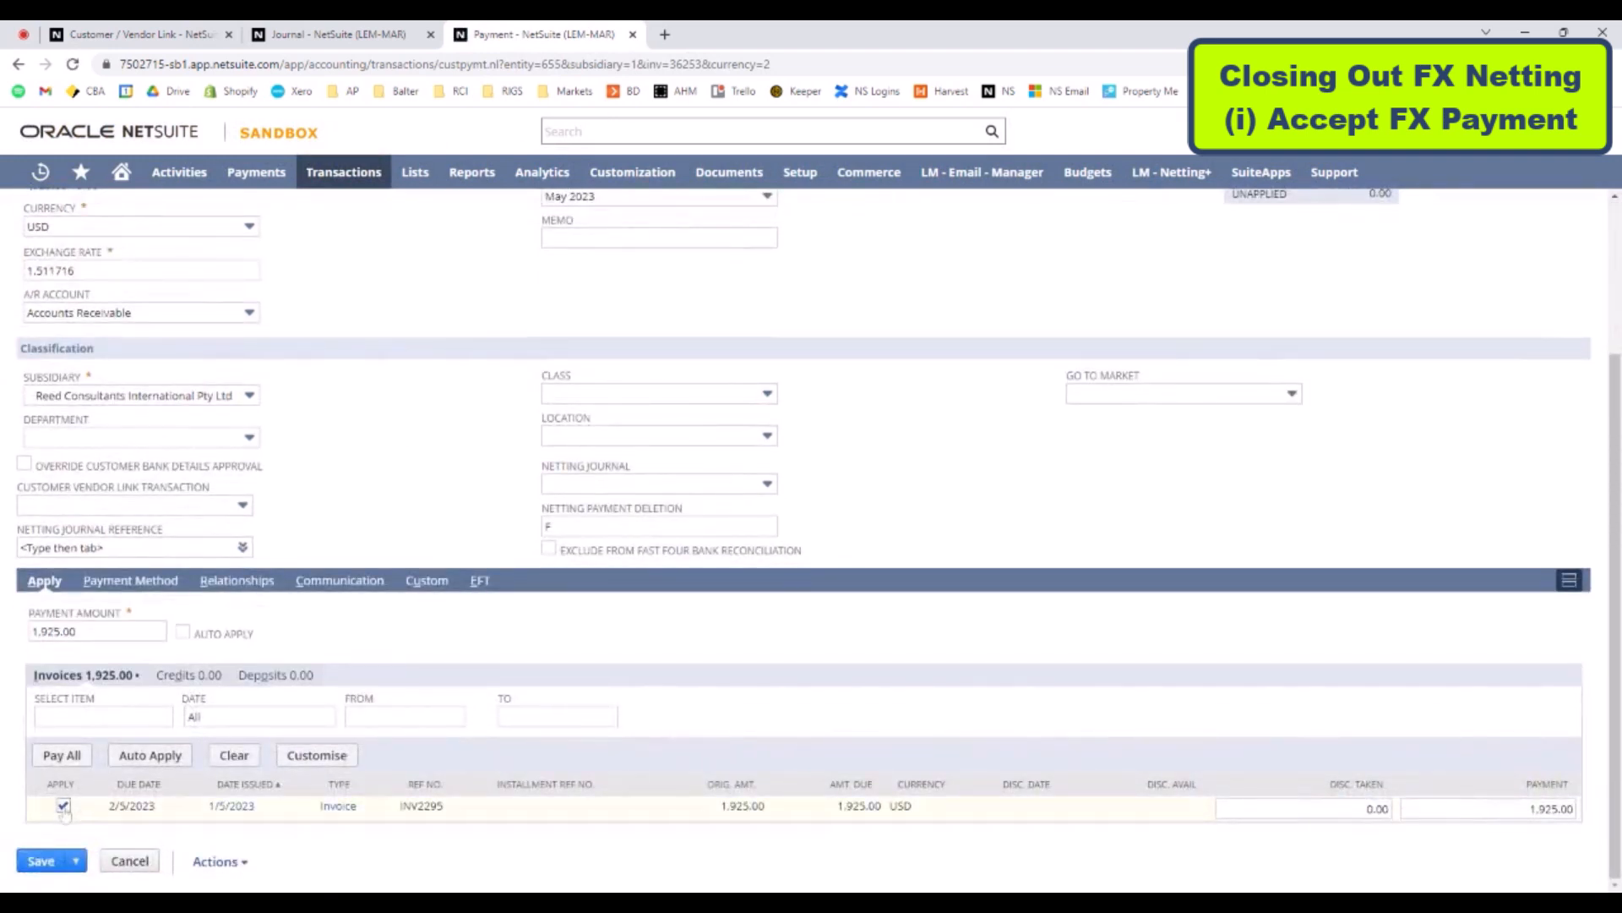
click(63, 807)
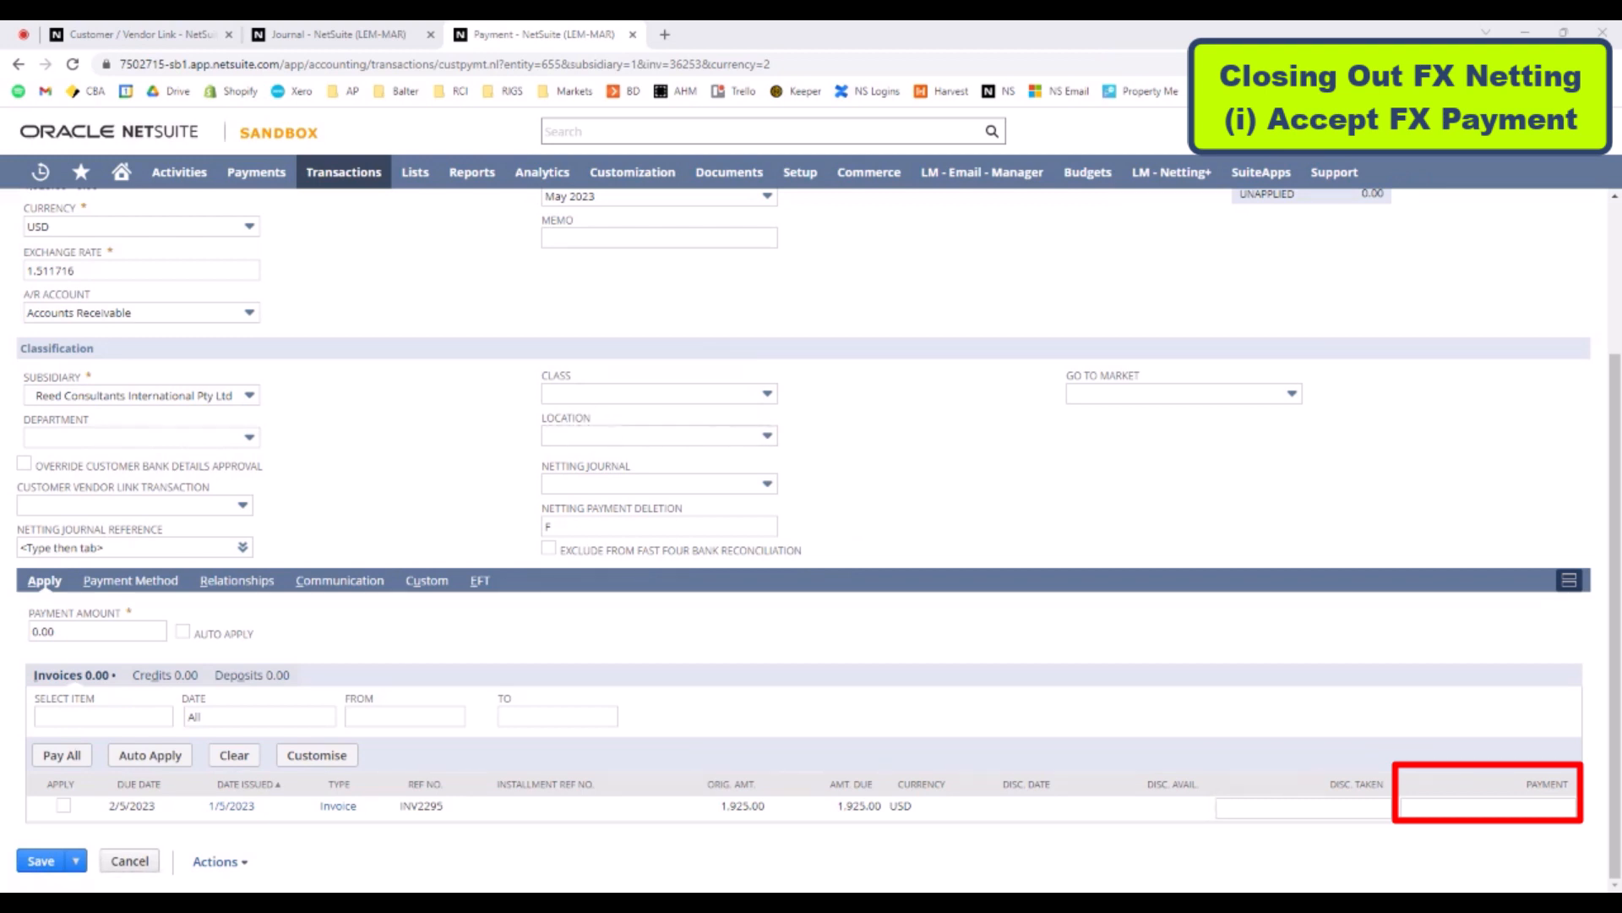
click(1488, 807)
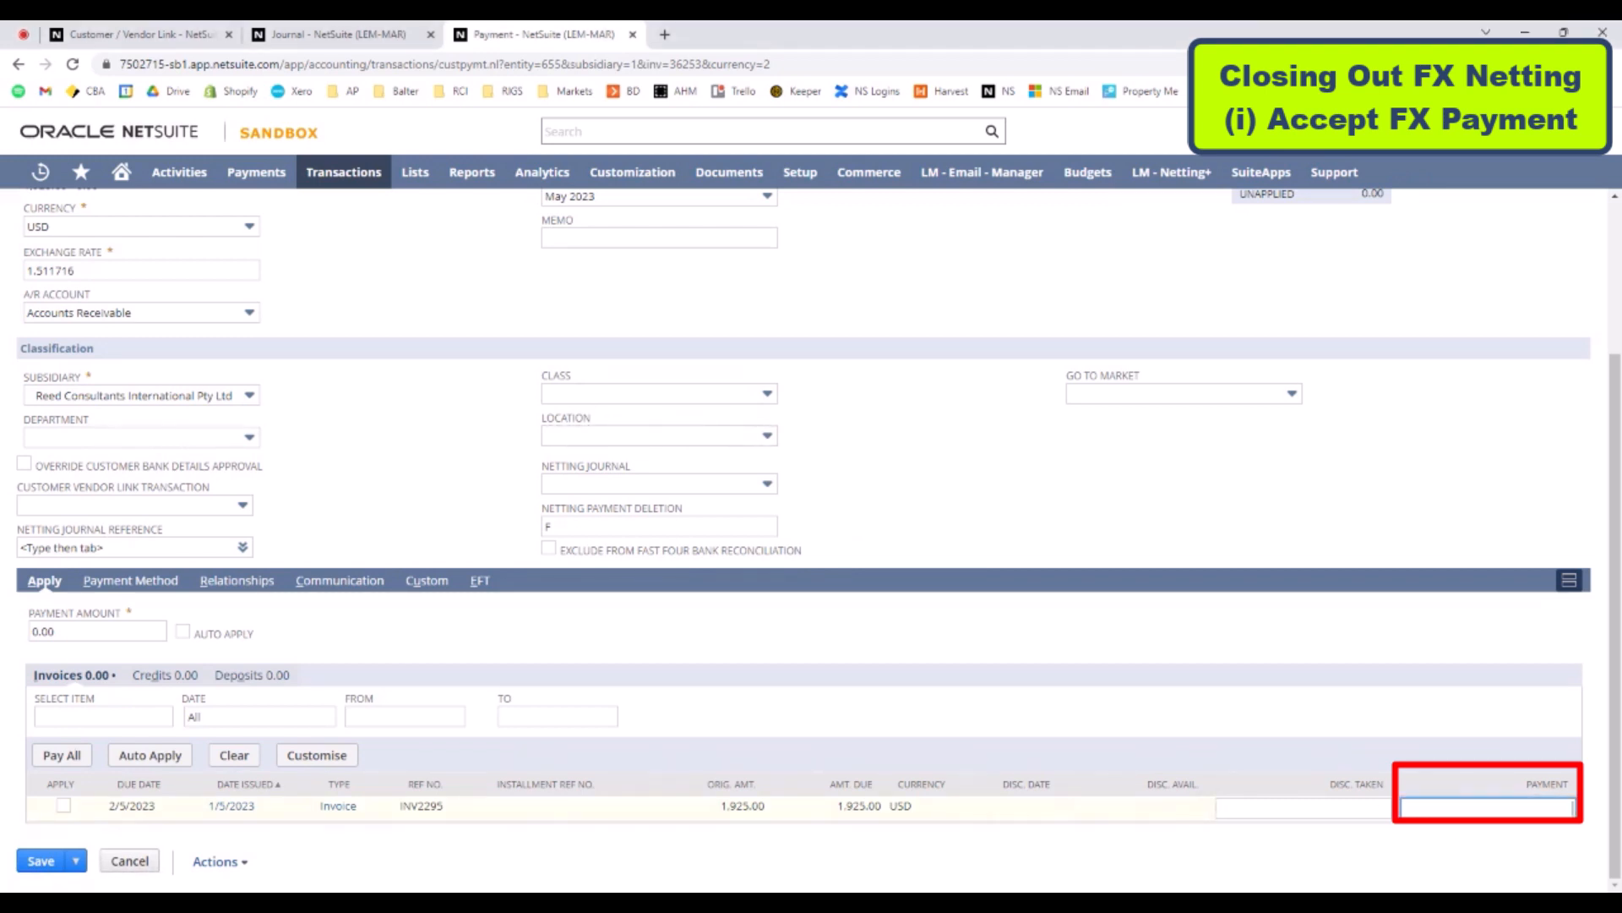
click(1141, 441)
scroll(1006, 514, up, 3)
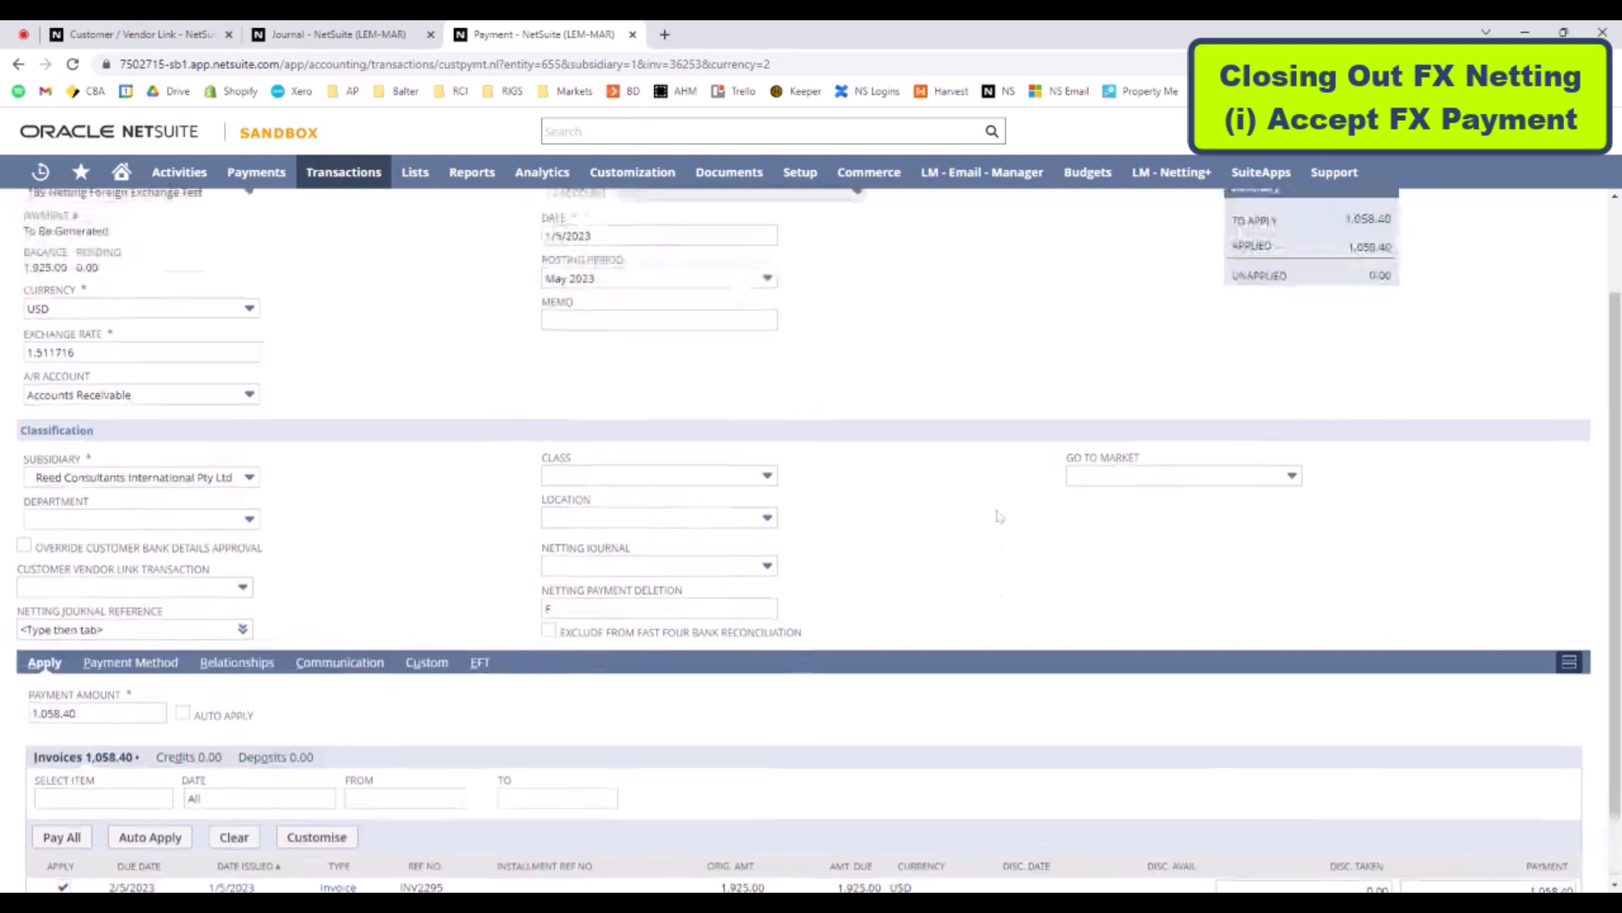
click(46, 237)
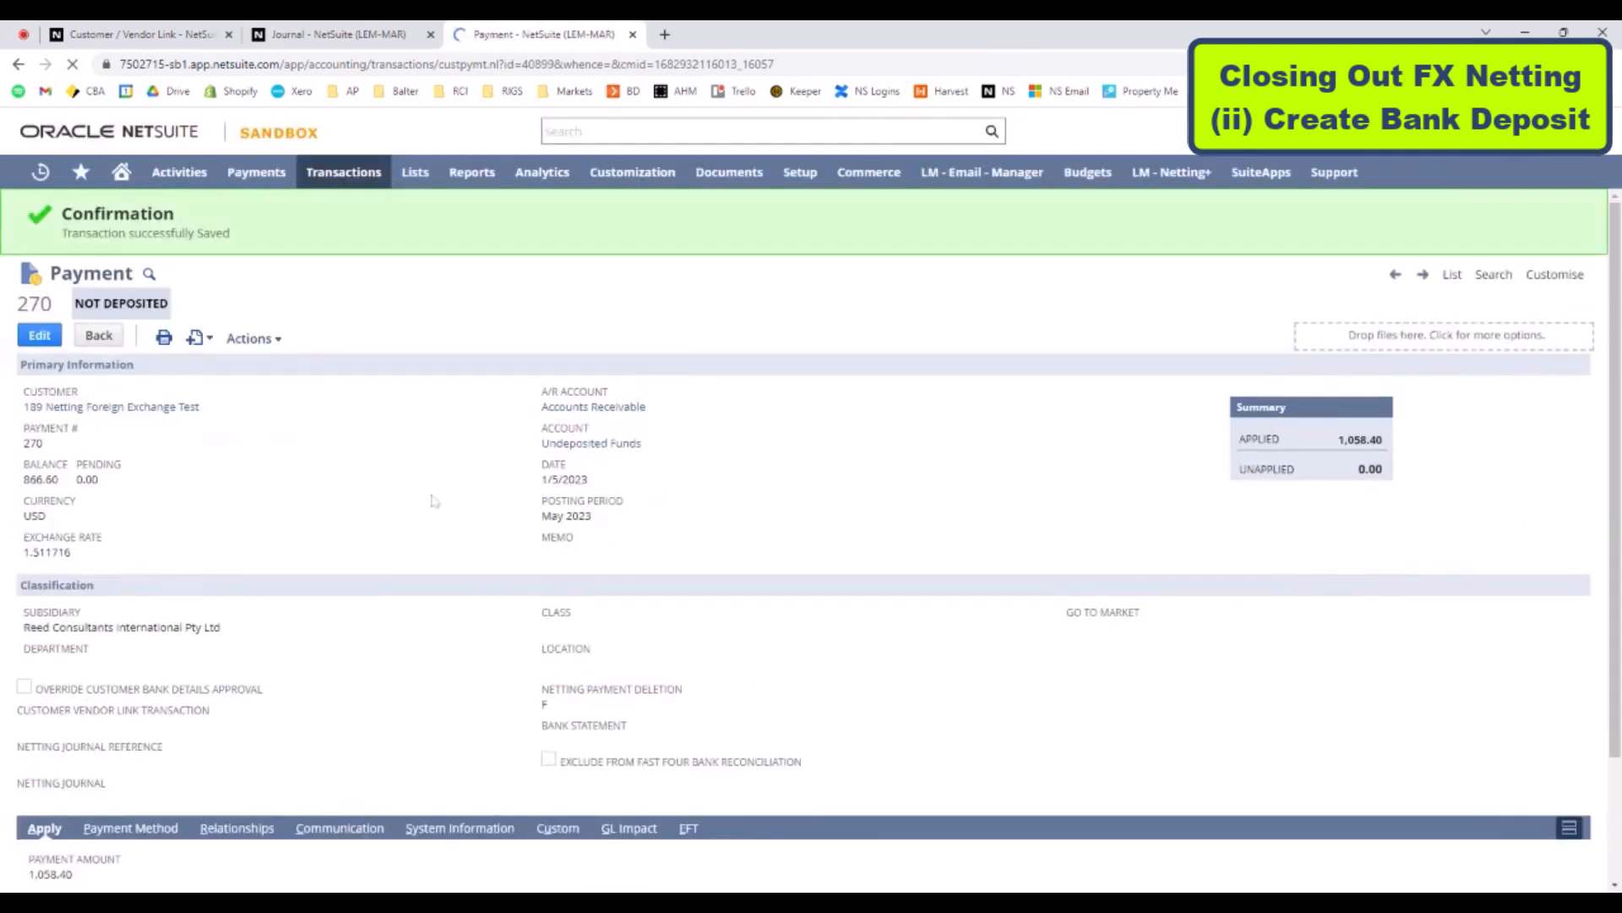
Start a new bank deposit in a separate tab and include the USD payment from the Netting Foreign Exchange Test customer
mouse_move(342, 182)
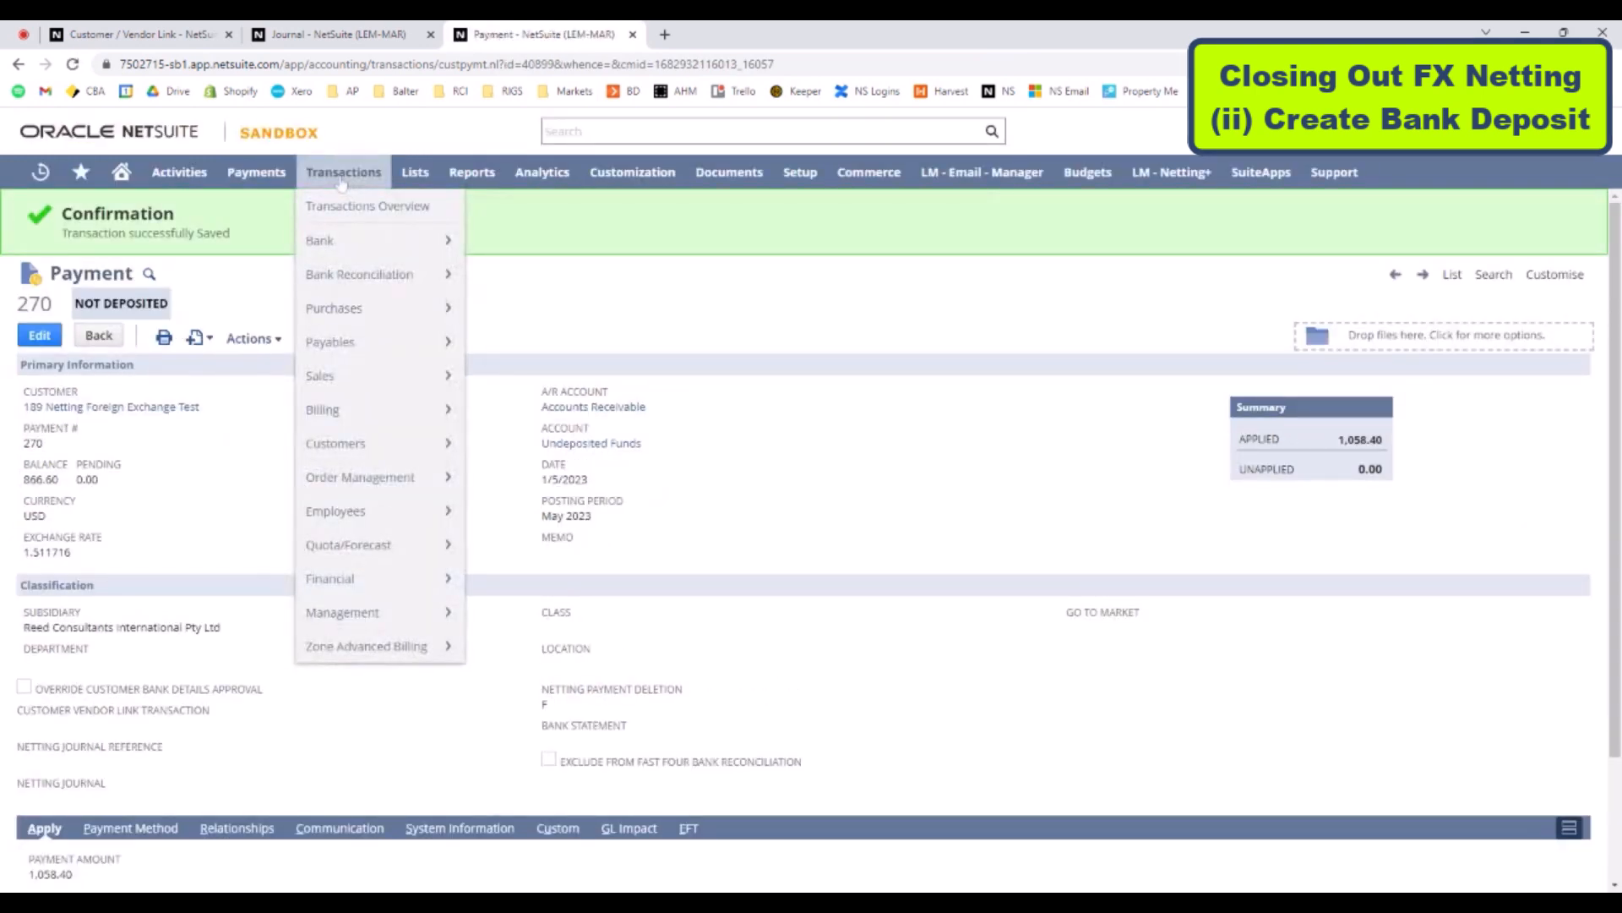
mouse_move(363, 241)
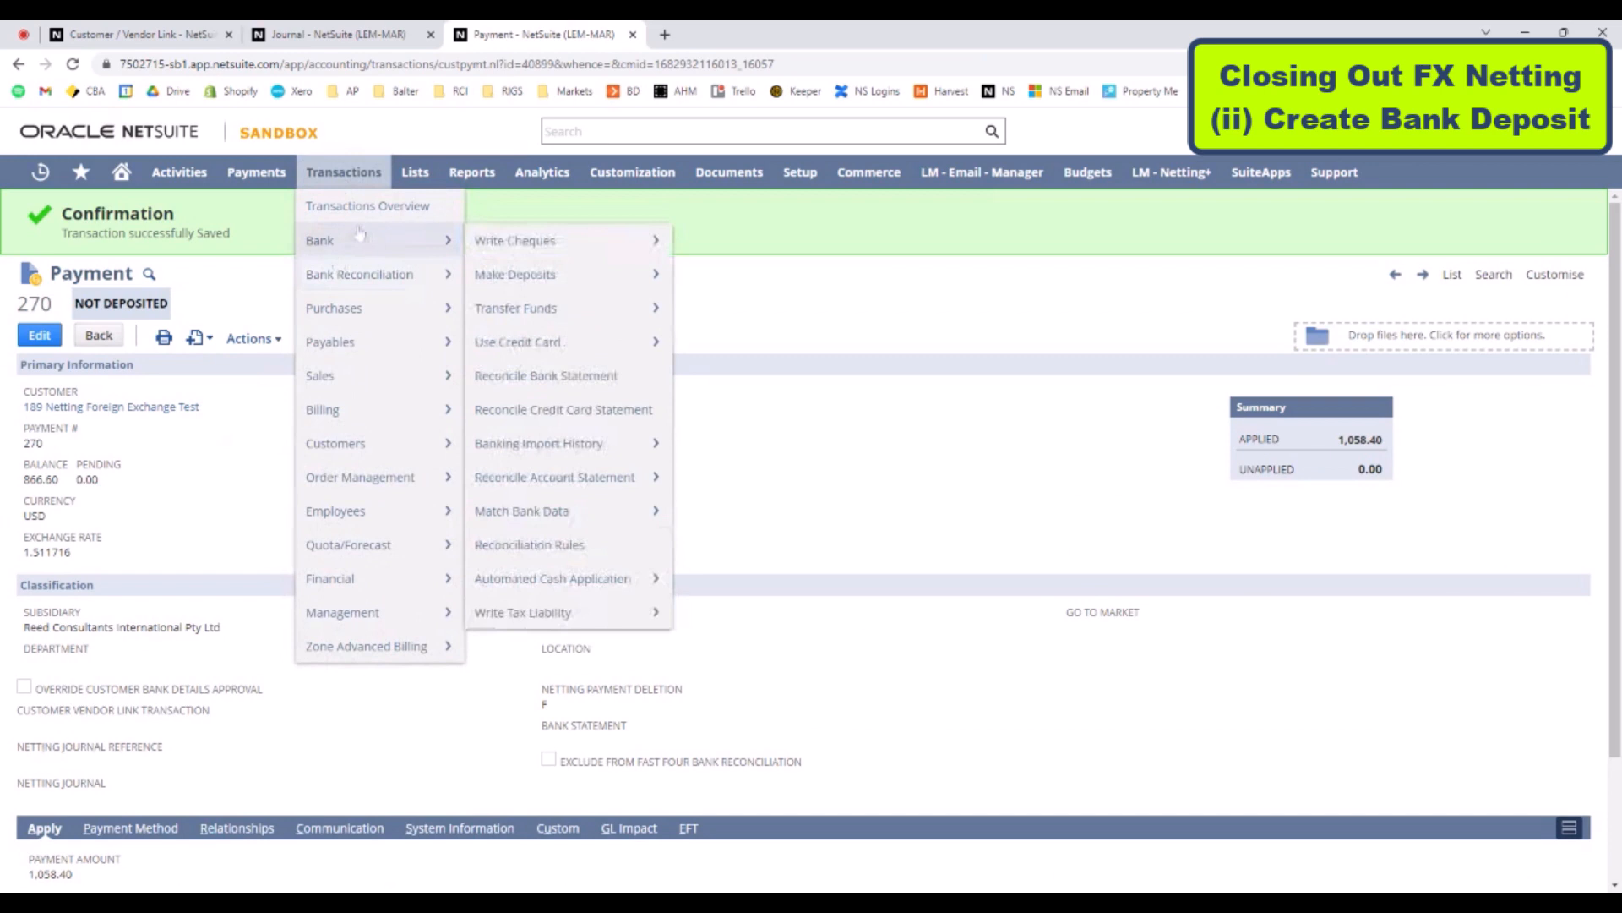
middle_click(580, 279)
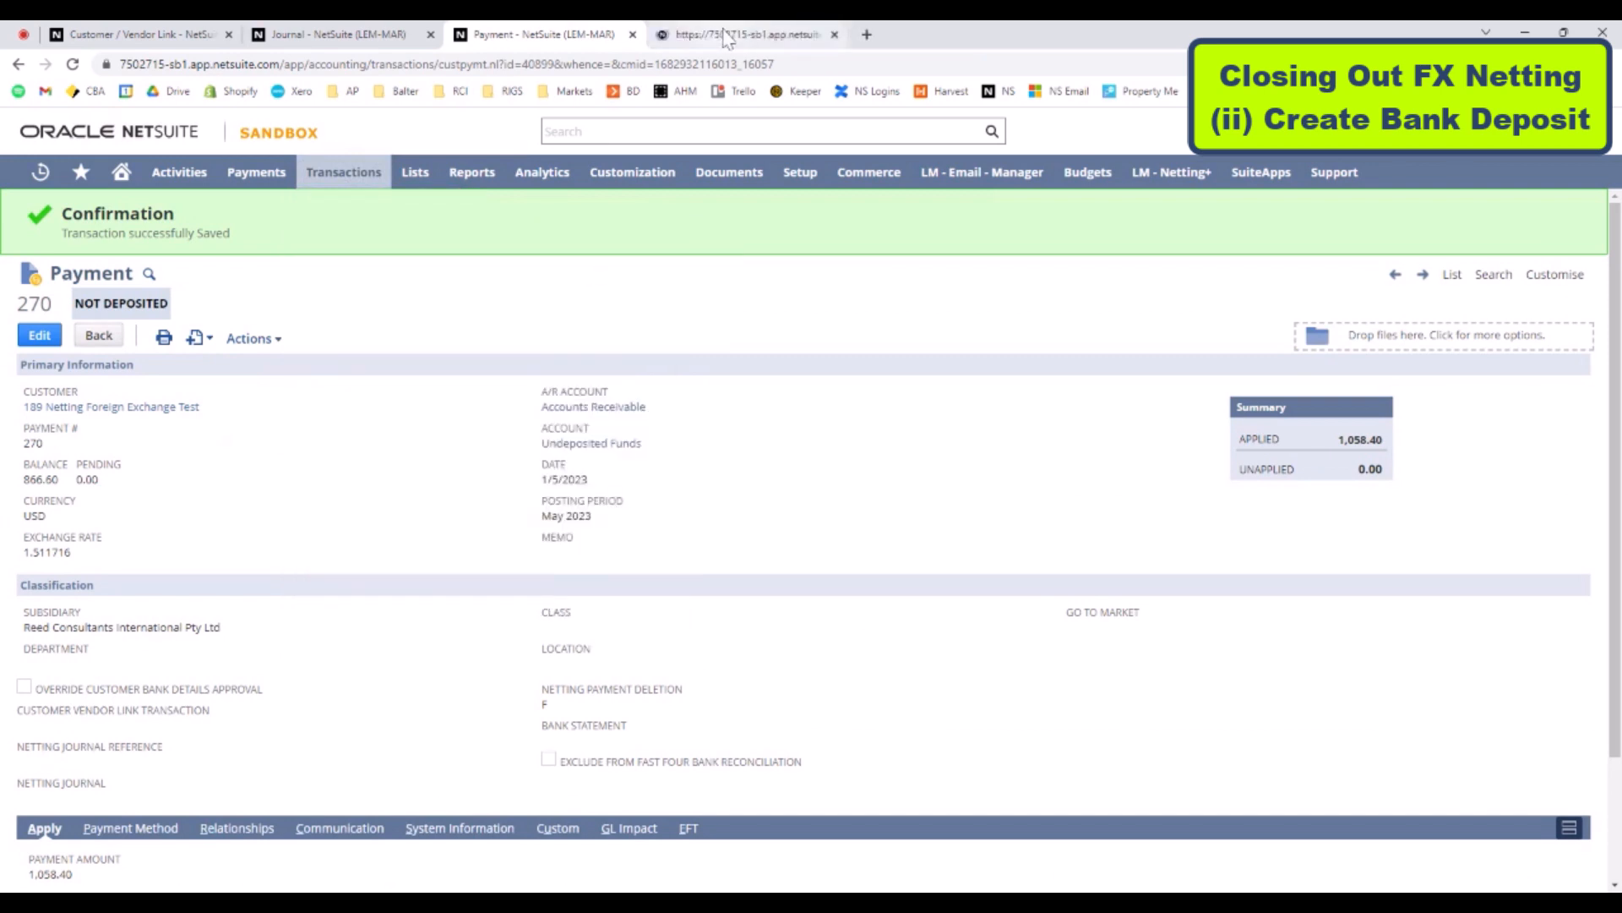
click(728, 36)
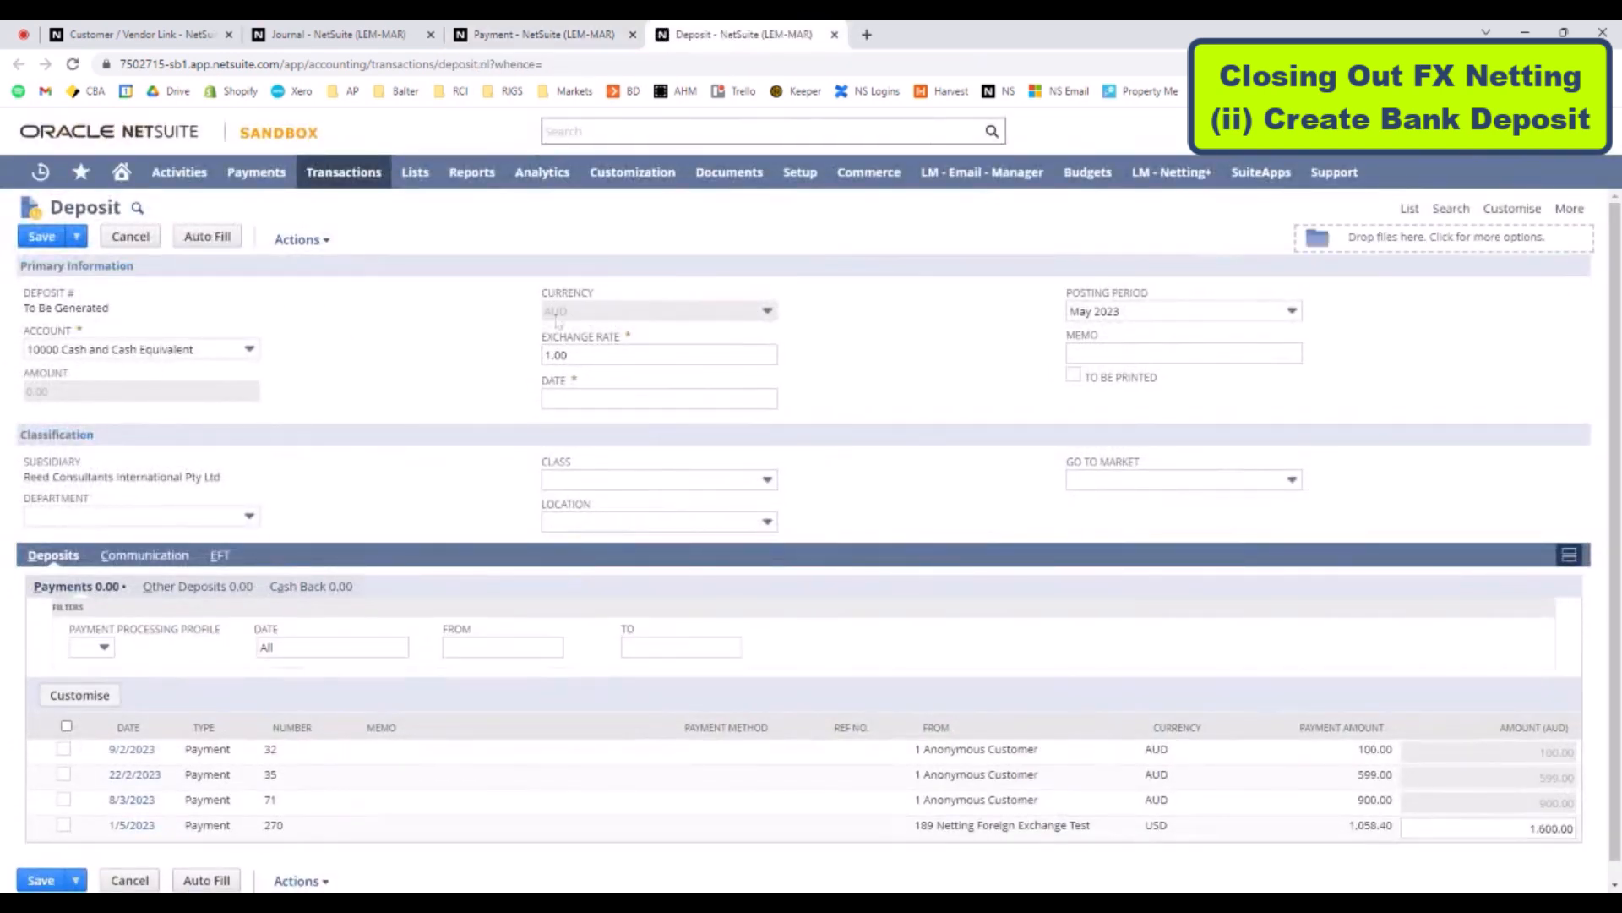
click(401, 352)
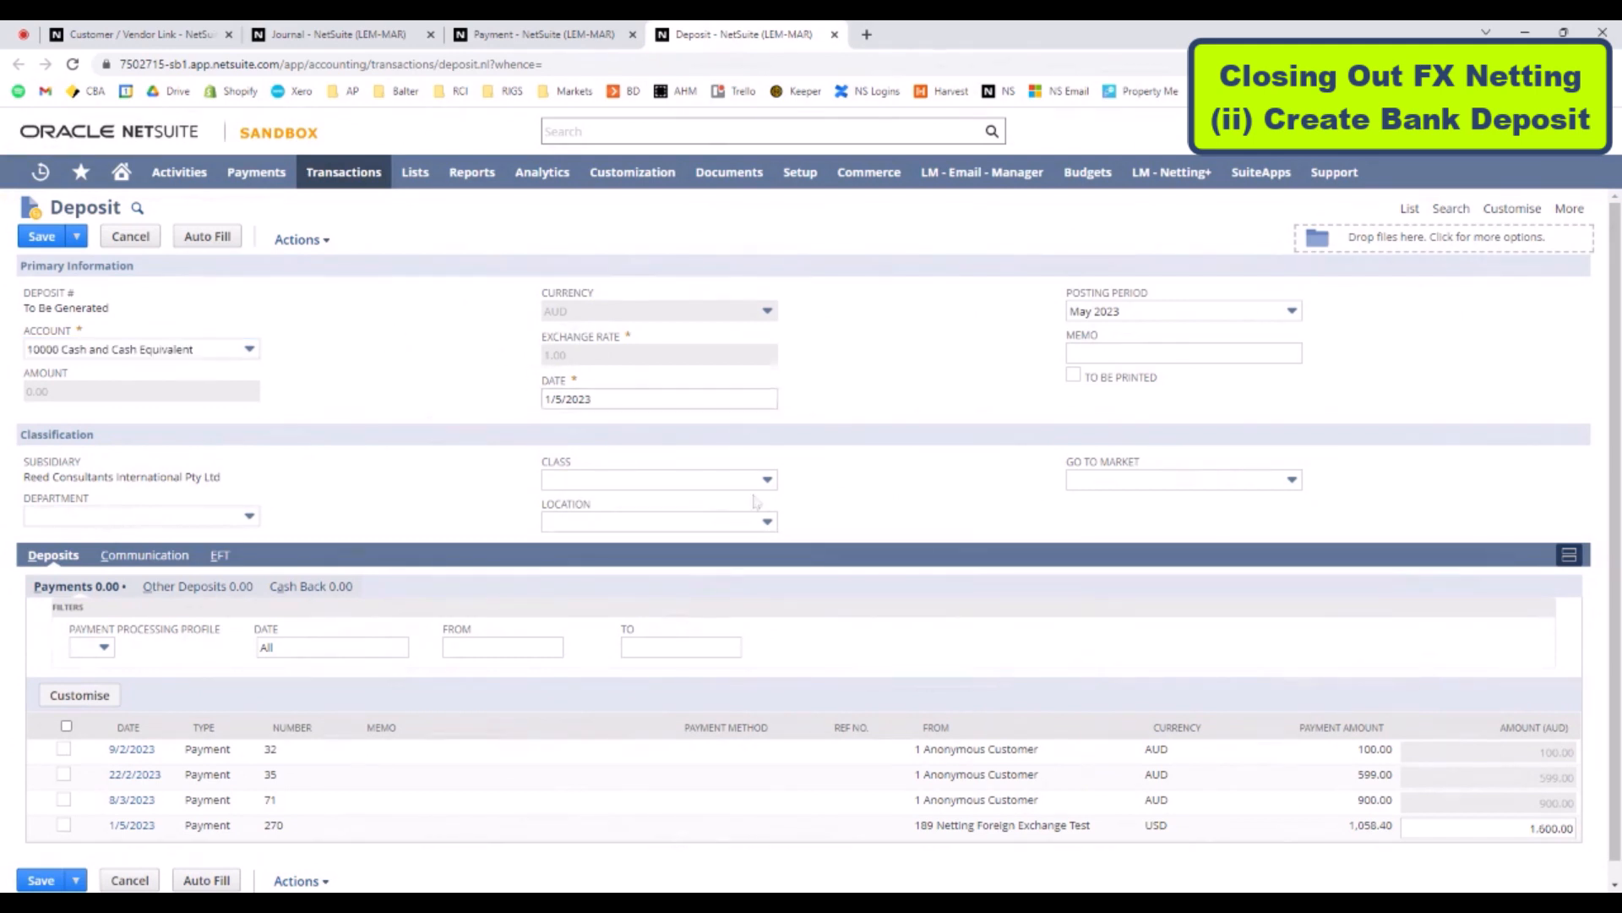
click(64, 825)
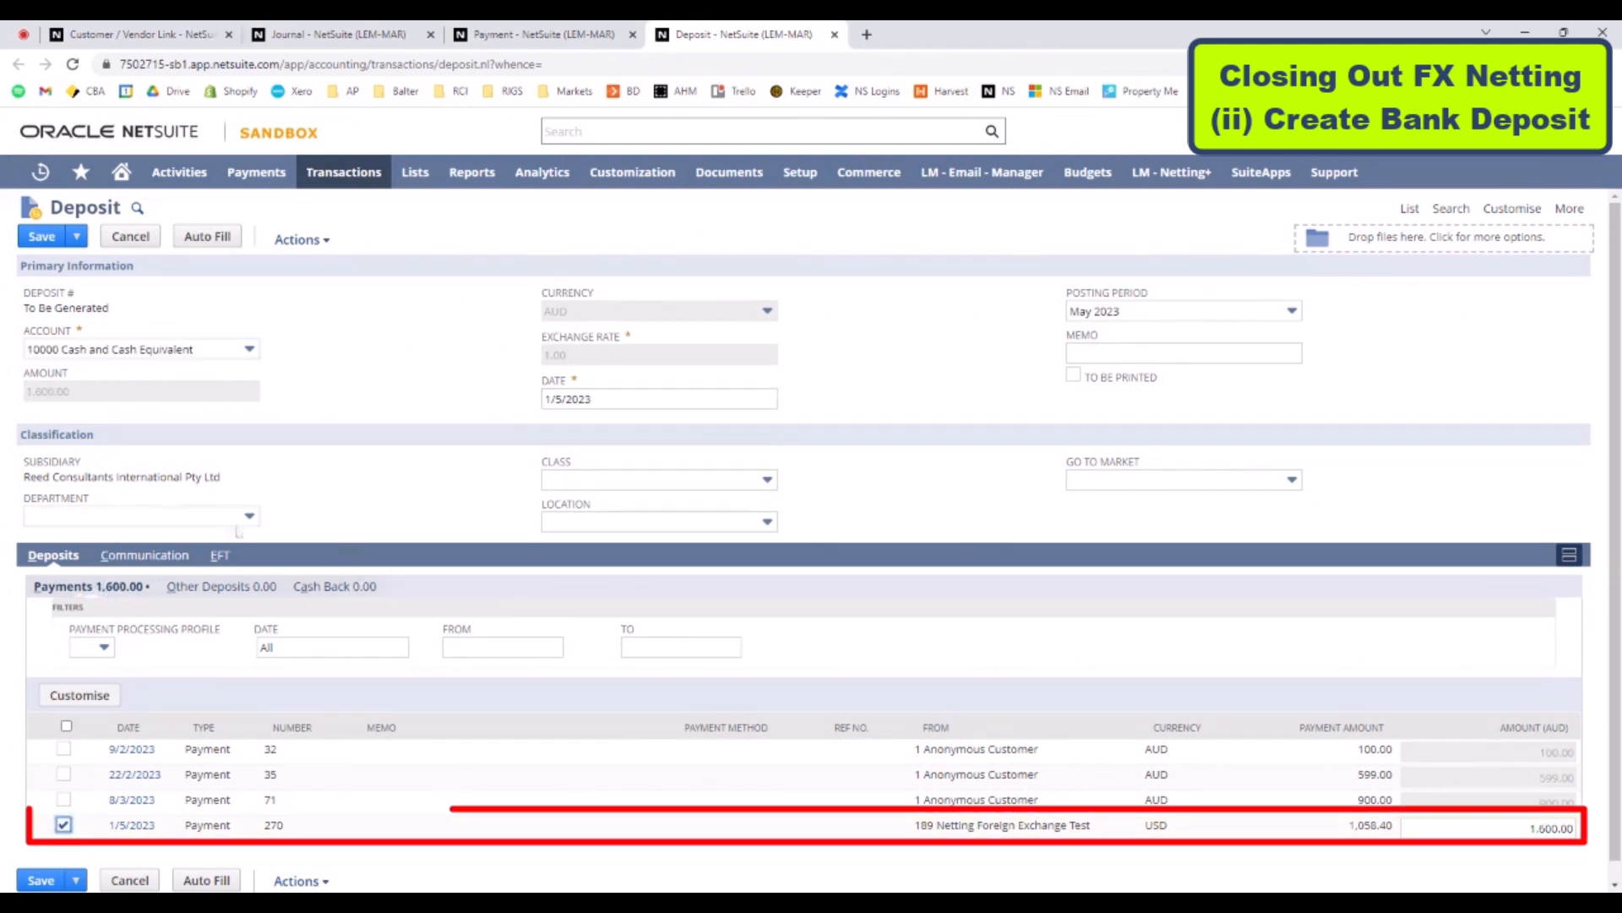
Check the selected payment's currency, payment amount and AUD amount, and save the deposit
double_click(1370, 825)
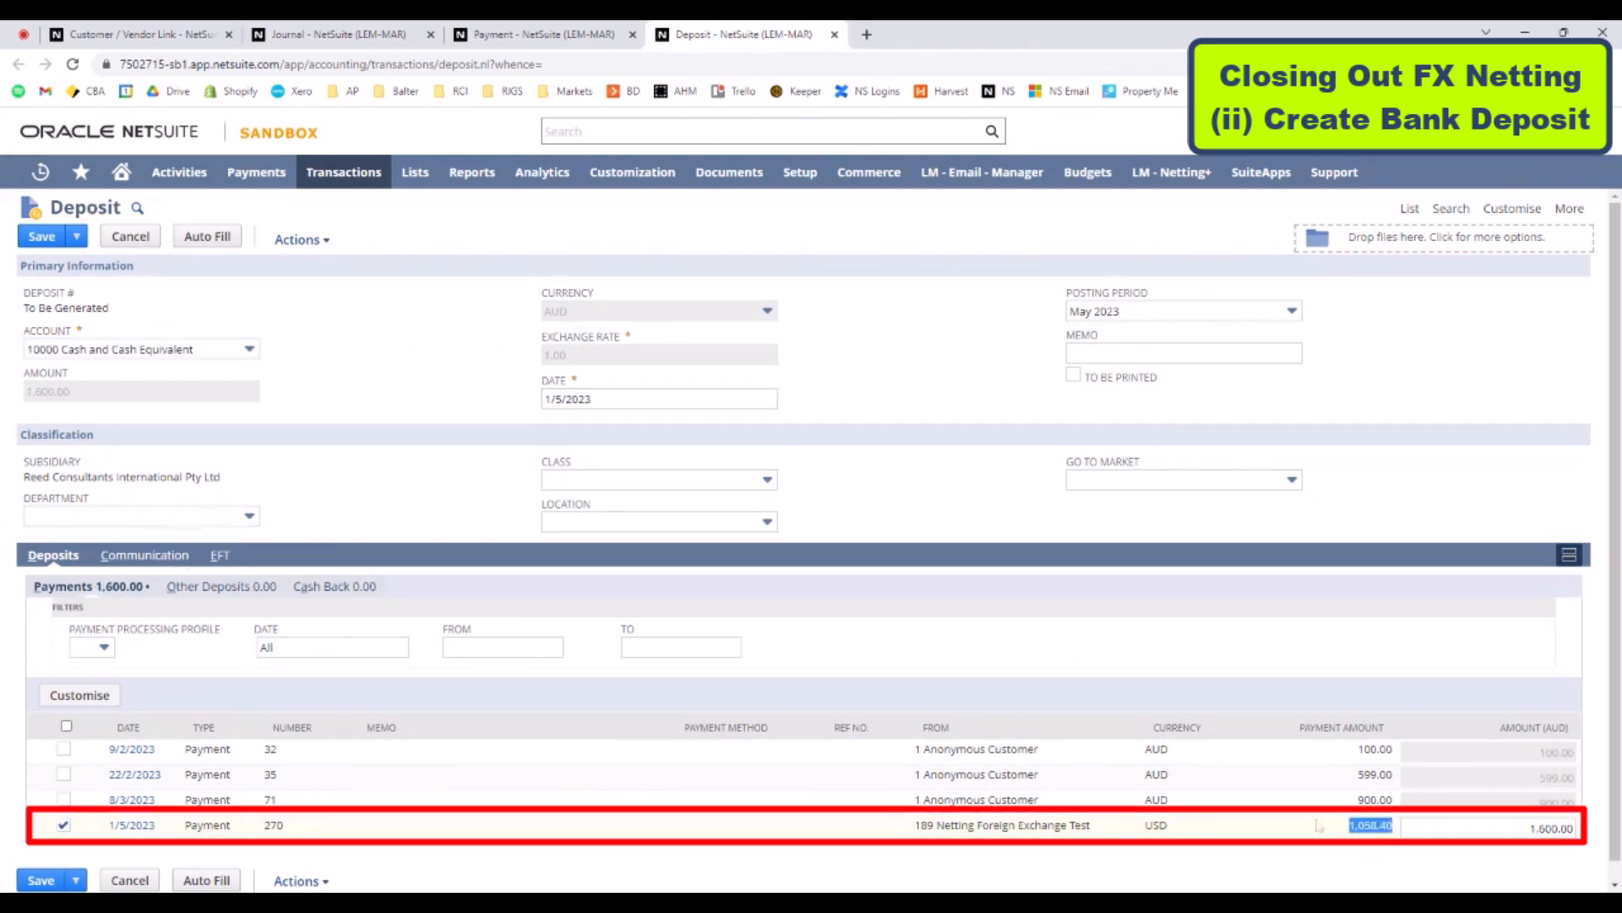
drag(1340, 826, 1394, 826)
double_click(1155, 825)
click(1479, 828)
double_click(1553, 828)
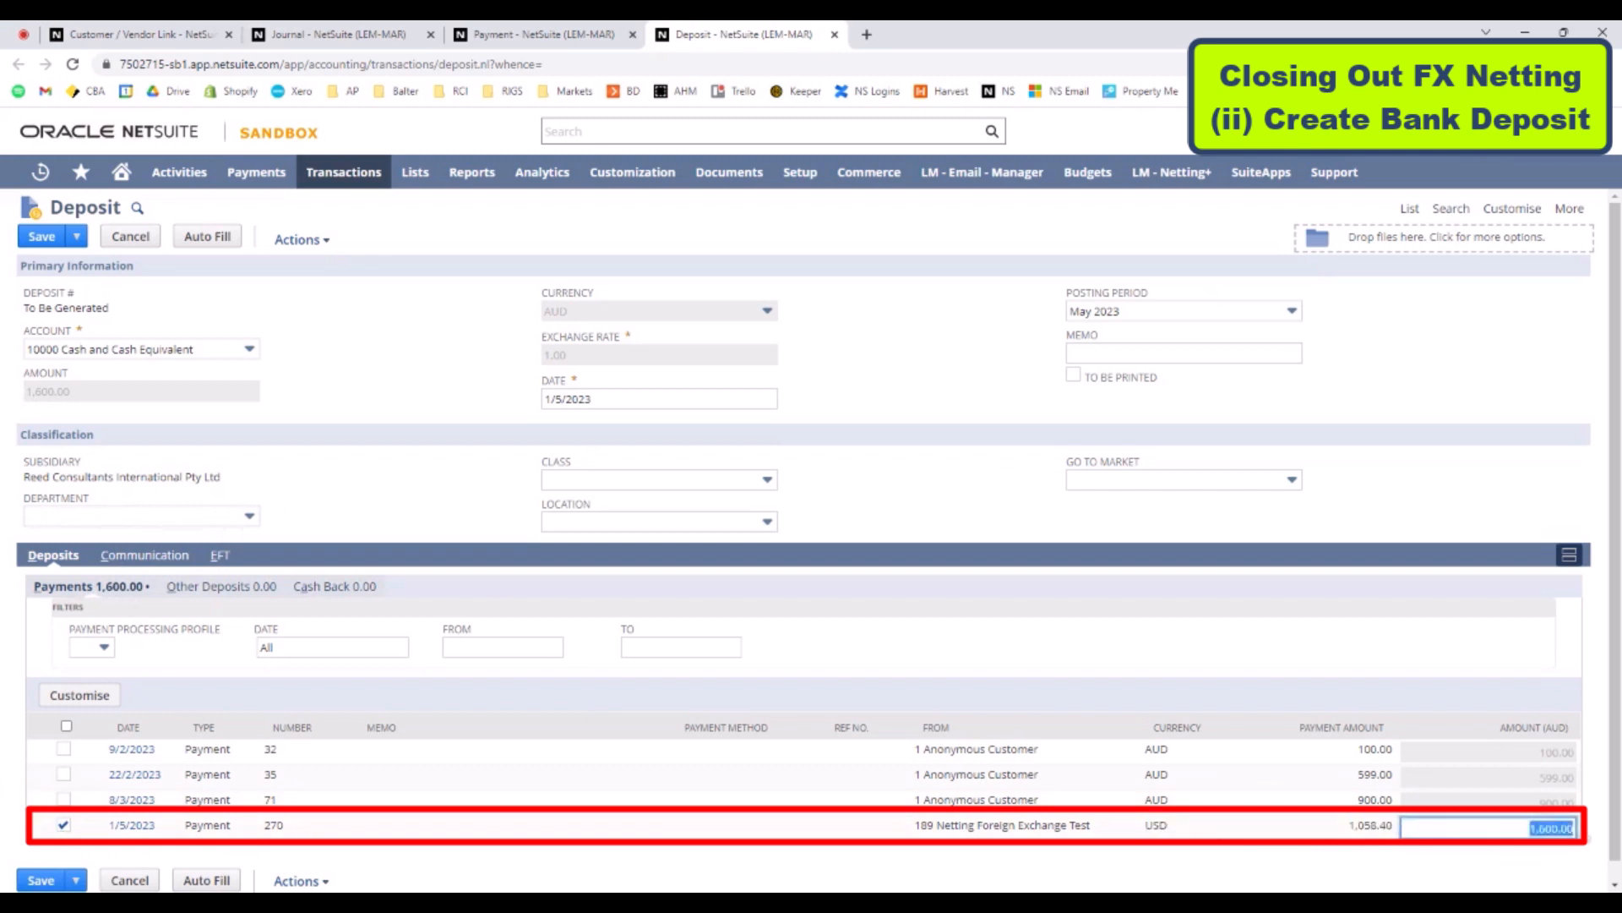
click(1017, 469)
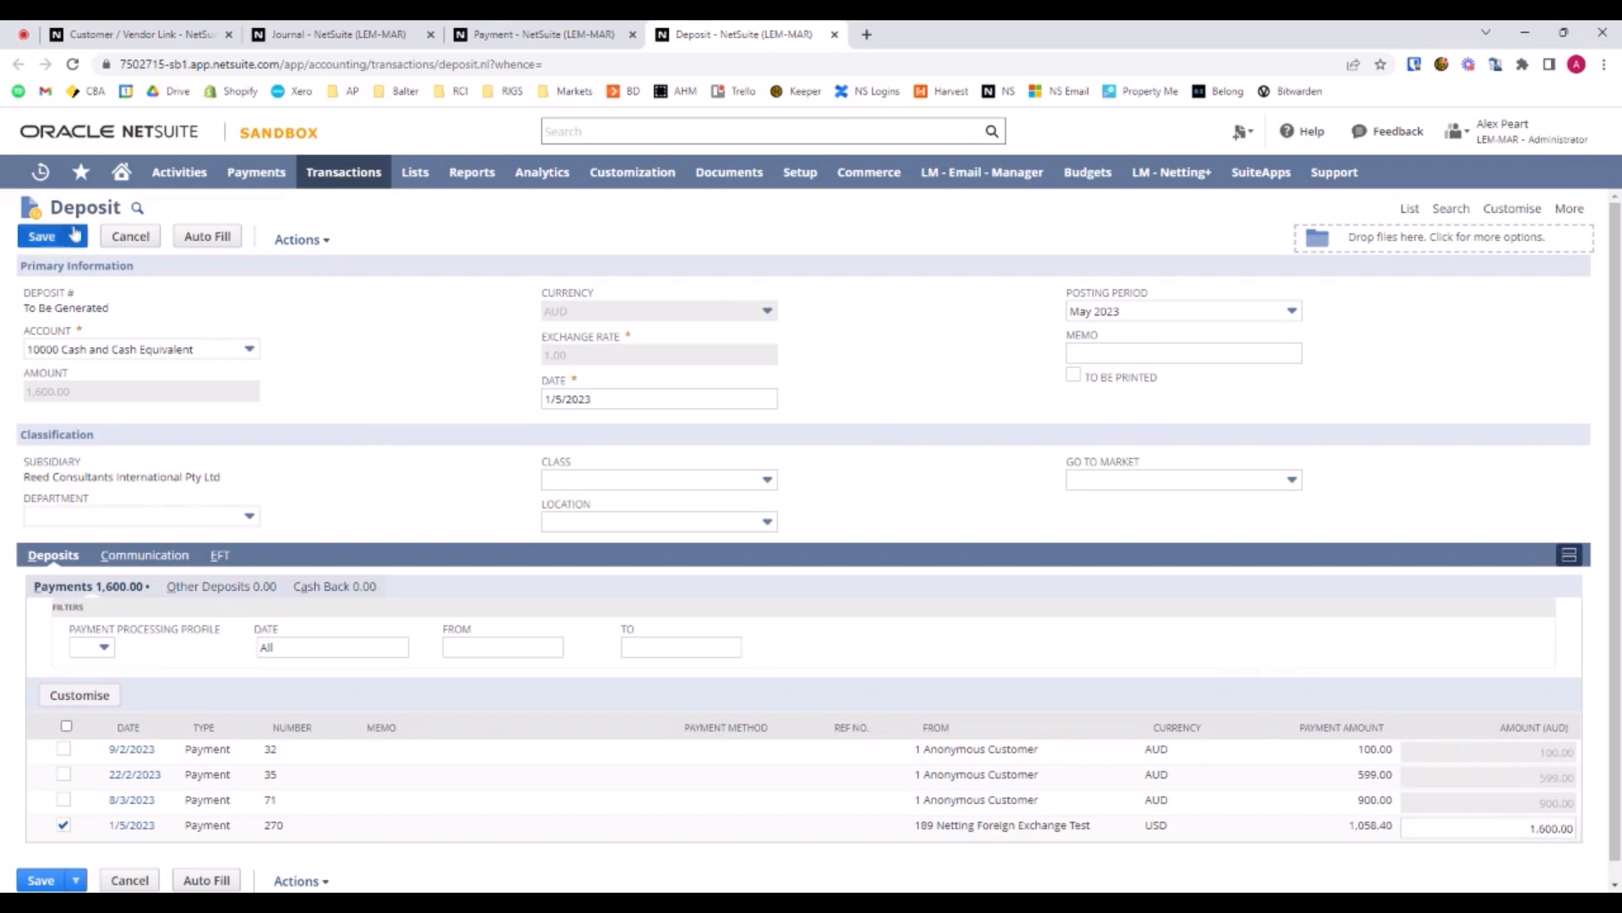
click(30, 237)
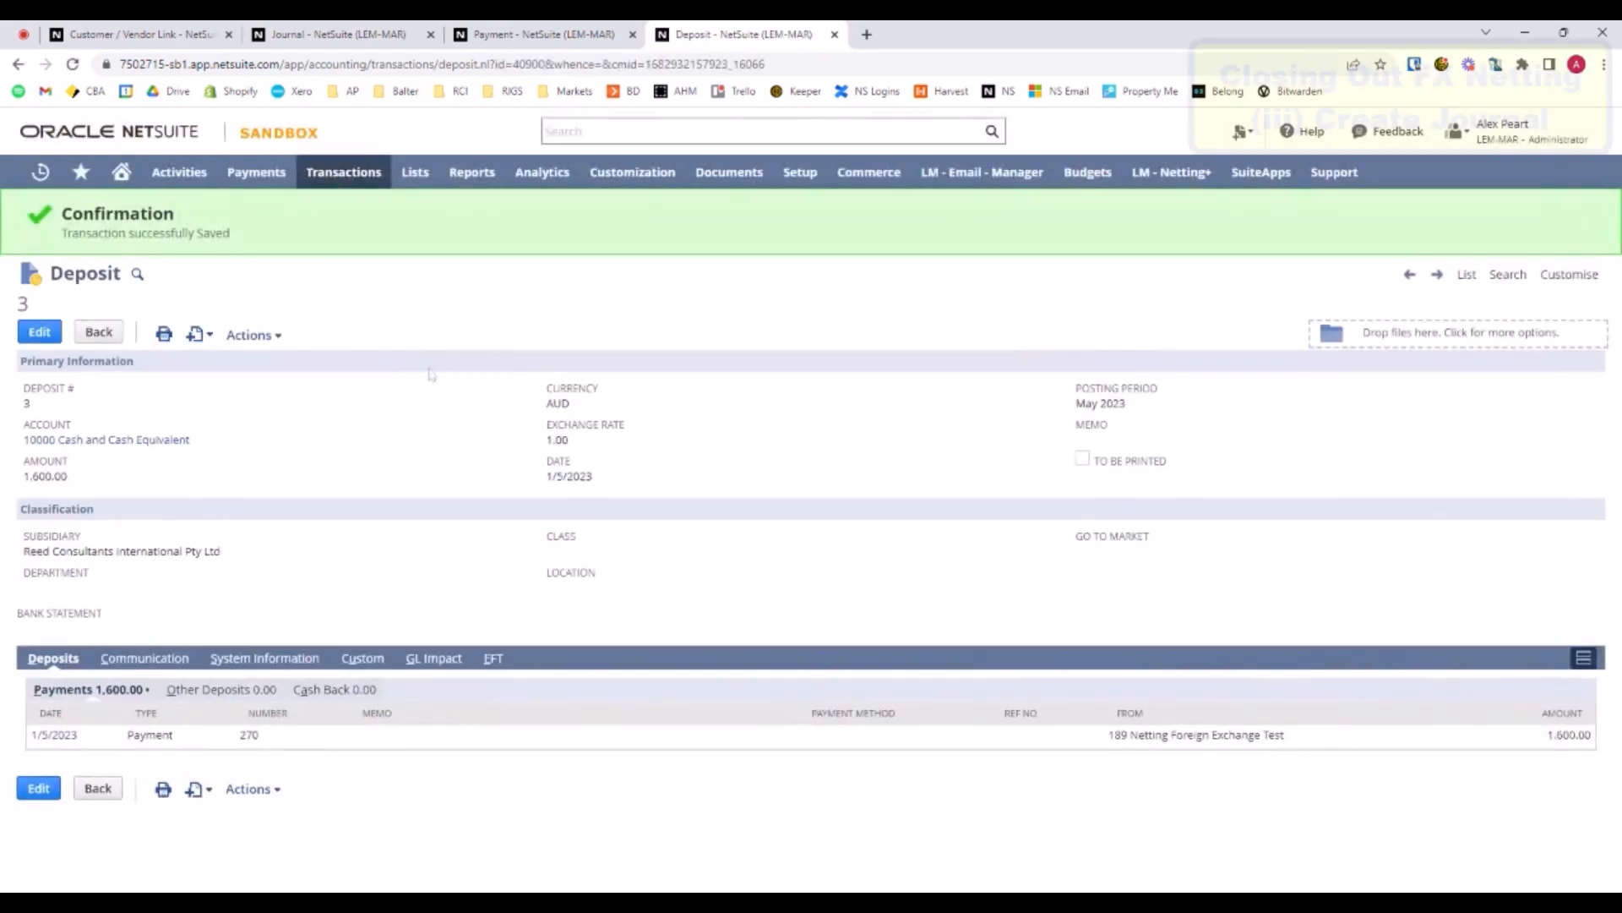
Start a new journal entry in a separate tab and set its subsidiary to Reed Consultants International Pty Ltd
mouse_move(342, 173)
mouse_move(382, 580)
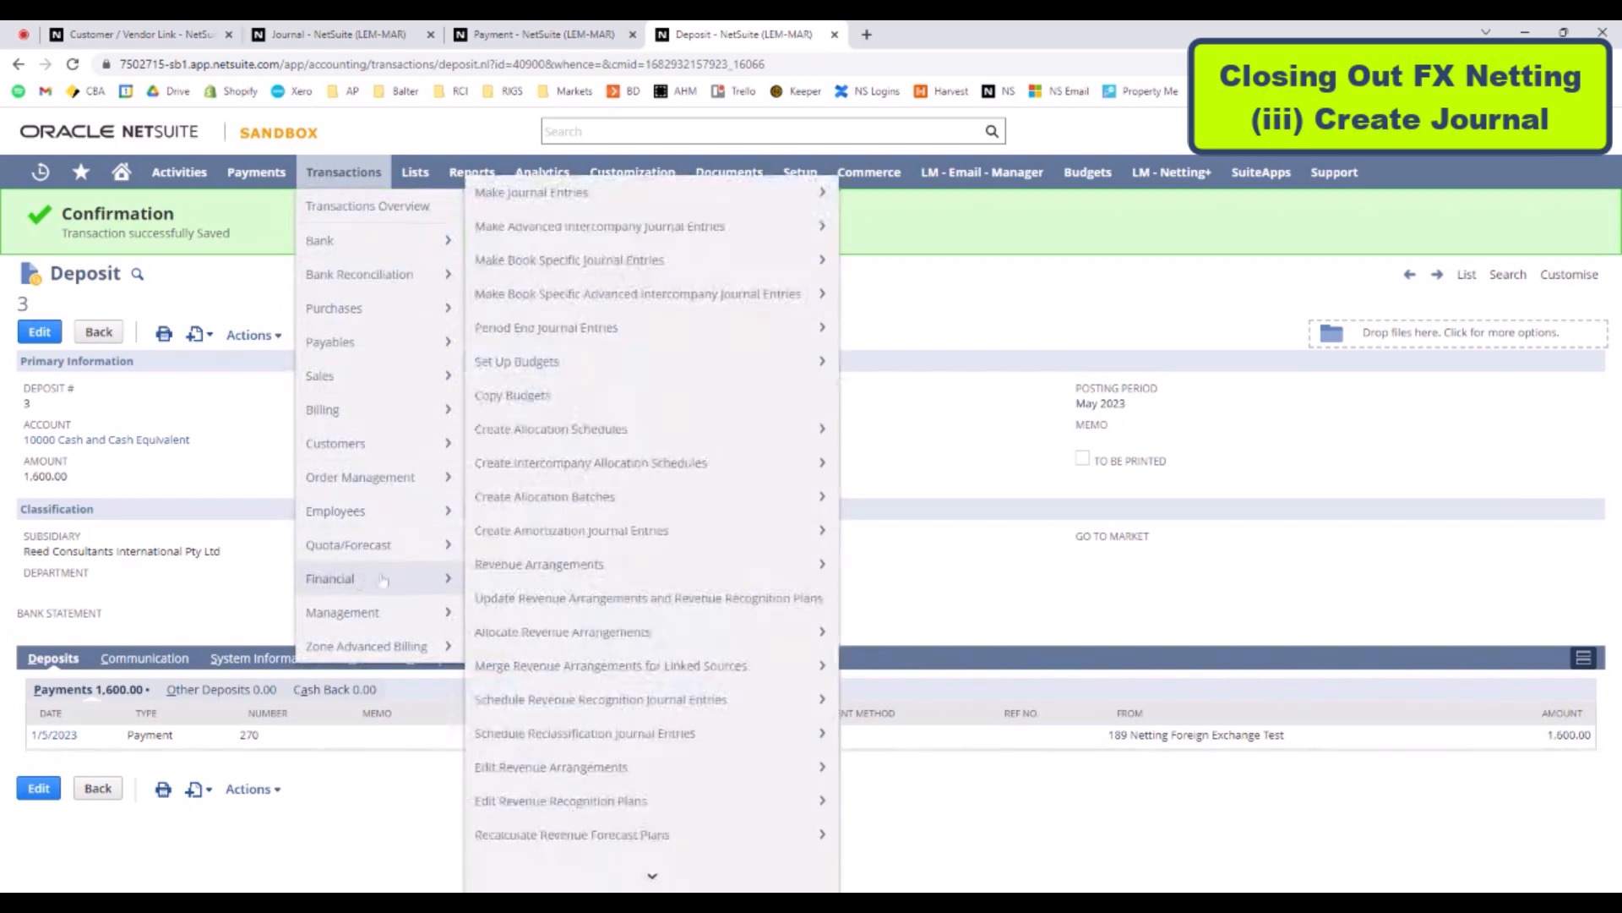
middle_click(543, 222)
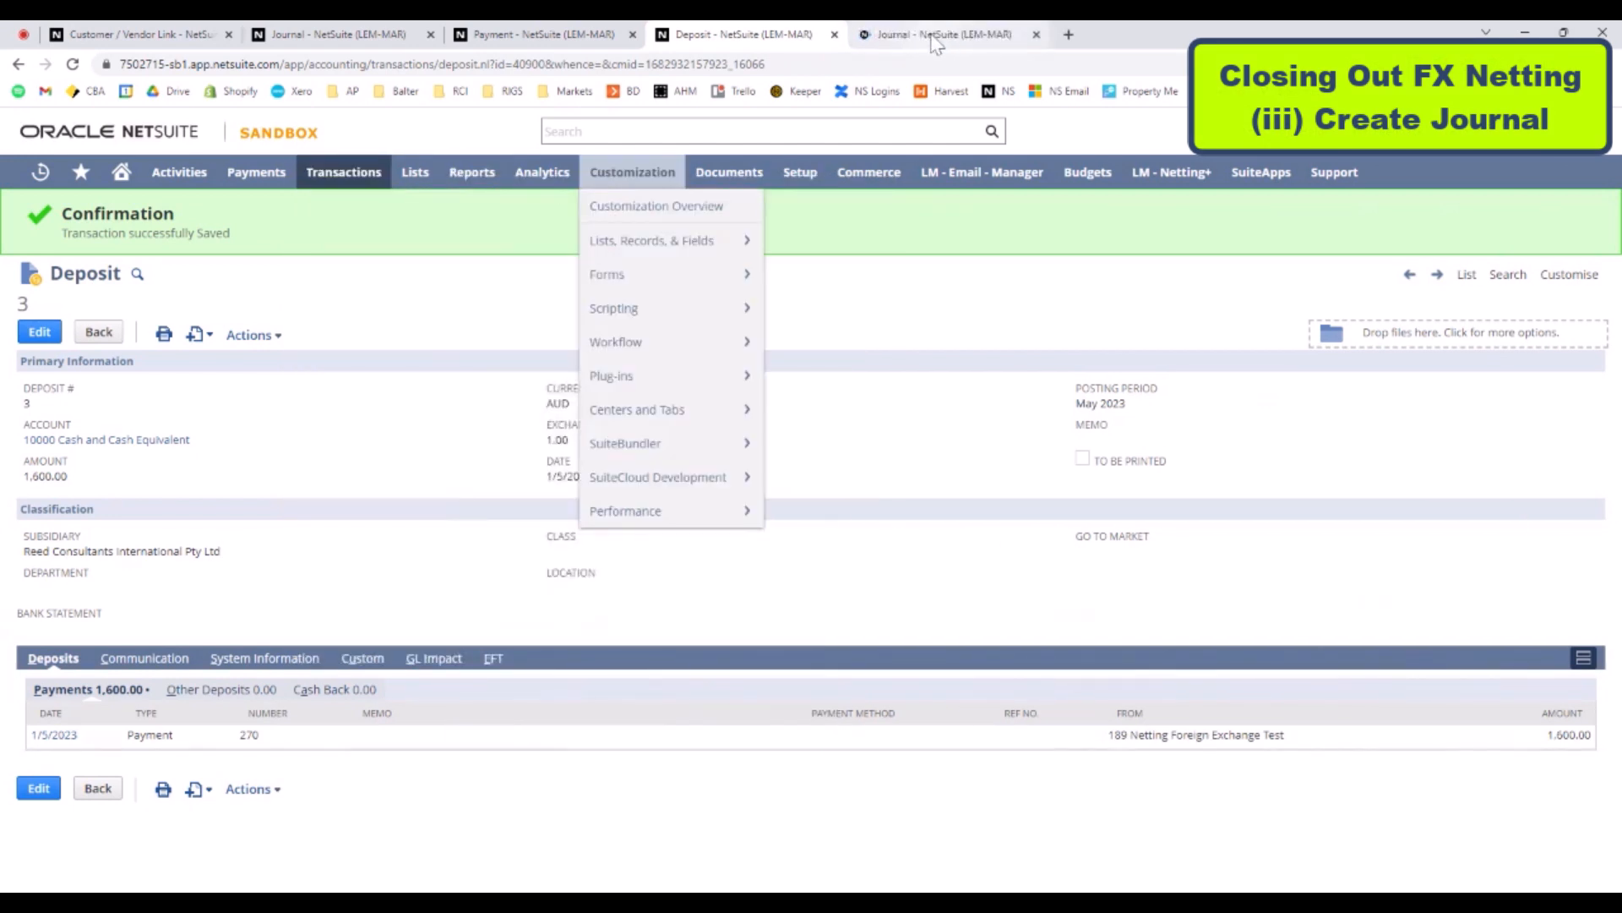
click(935, 38)
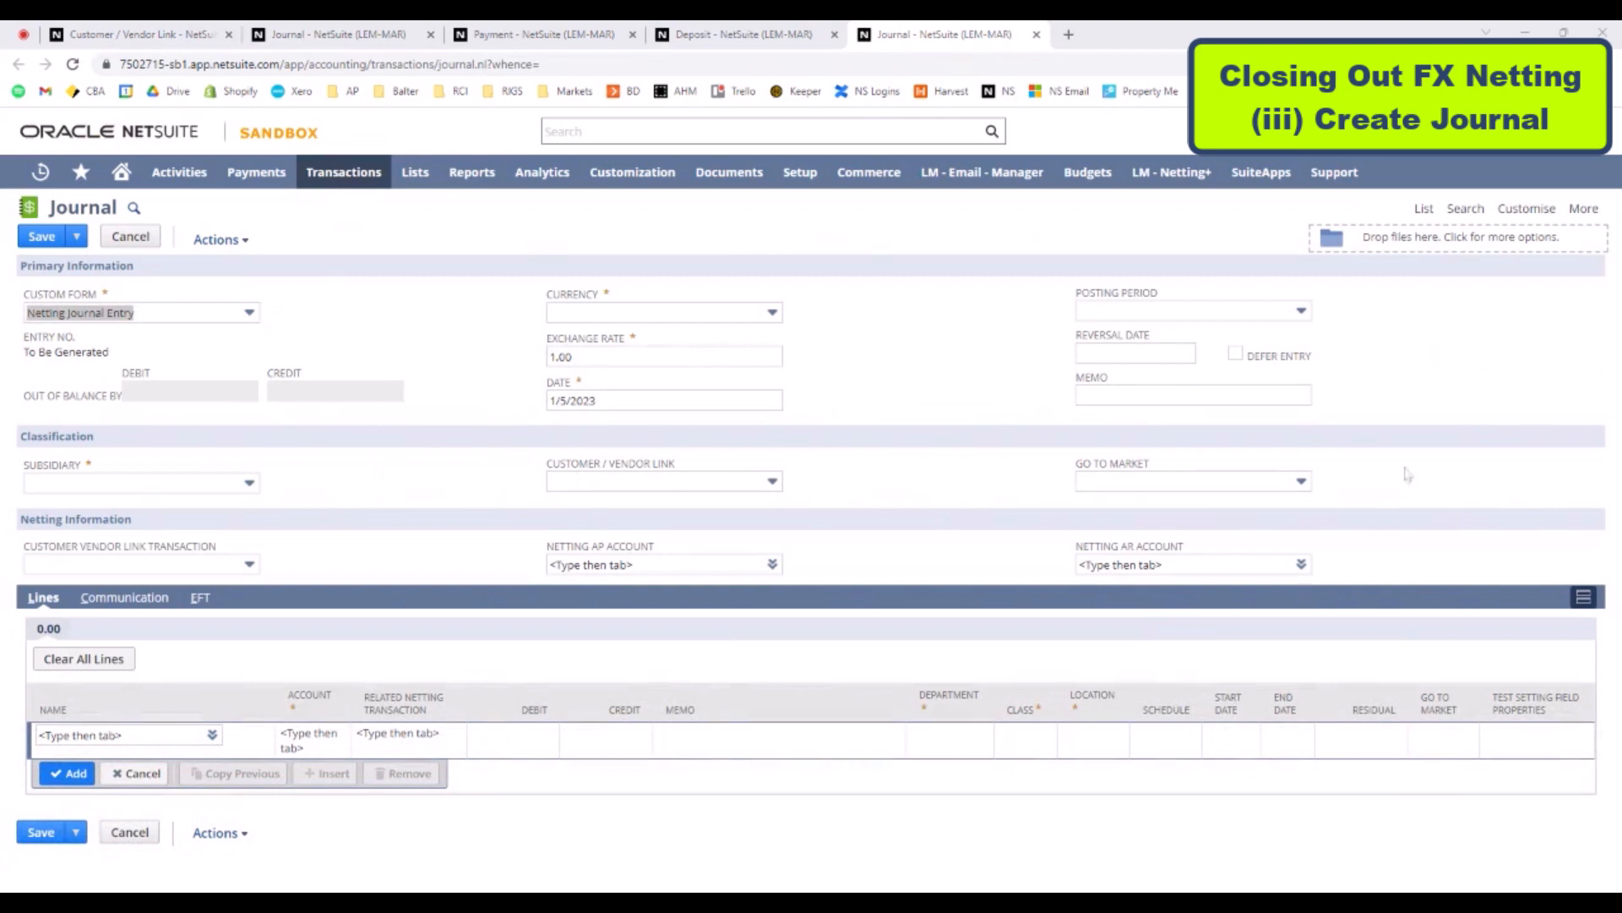
click(249, 483)
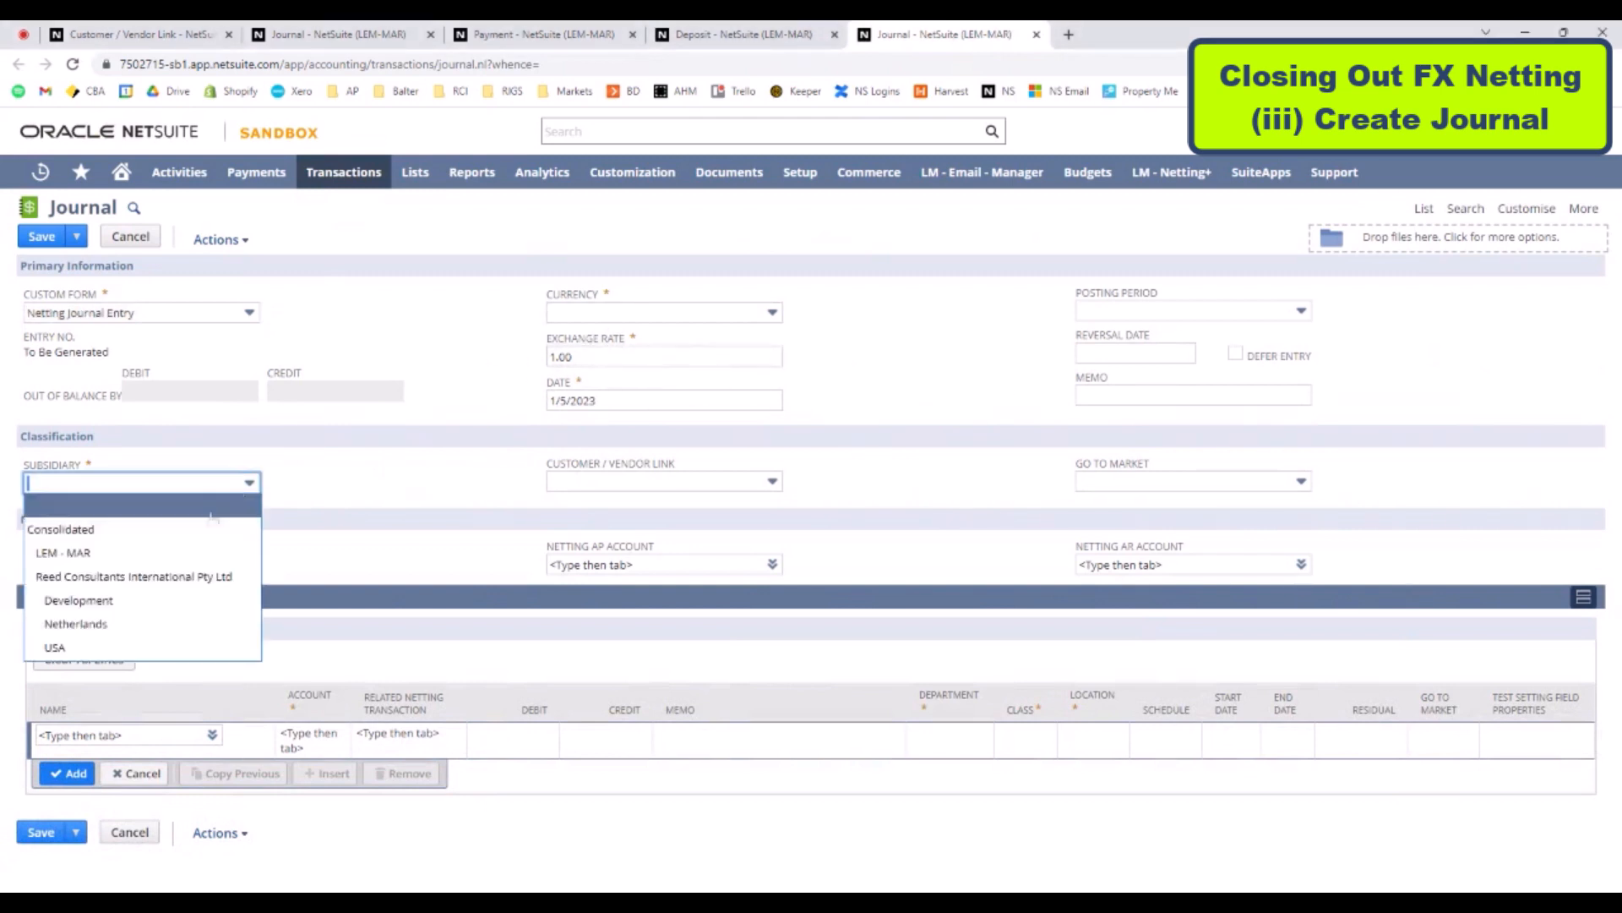
click(136, 575)
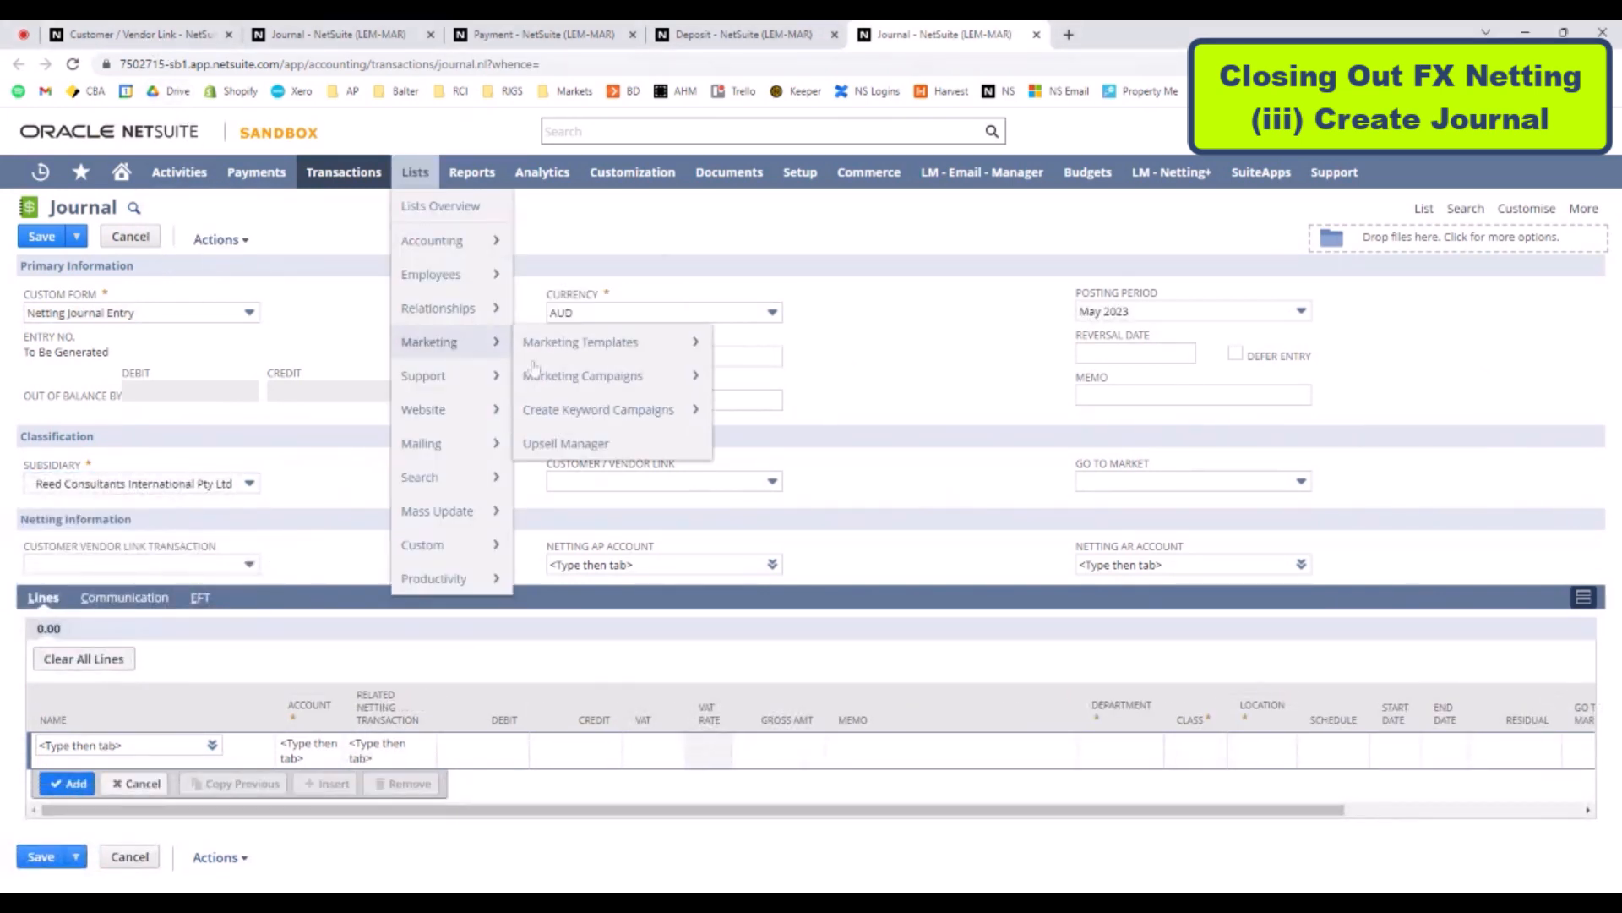
Begin a journal line for Netting Foreign Exchange Test on the Accounts Receivable account, with Invoice #INV2295 as the related netting transaction
click(126, 745)
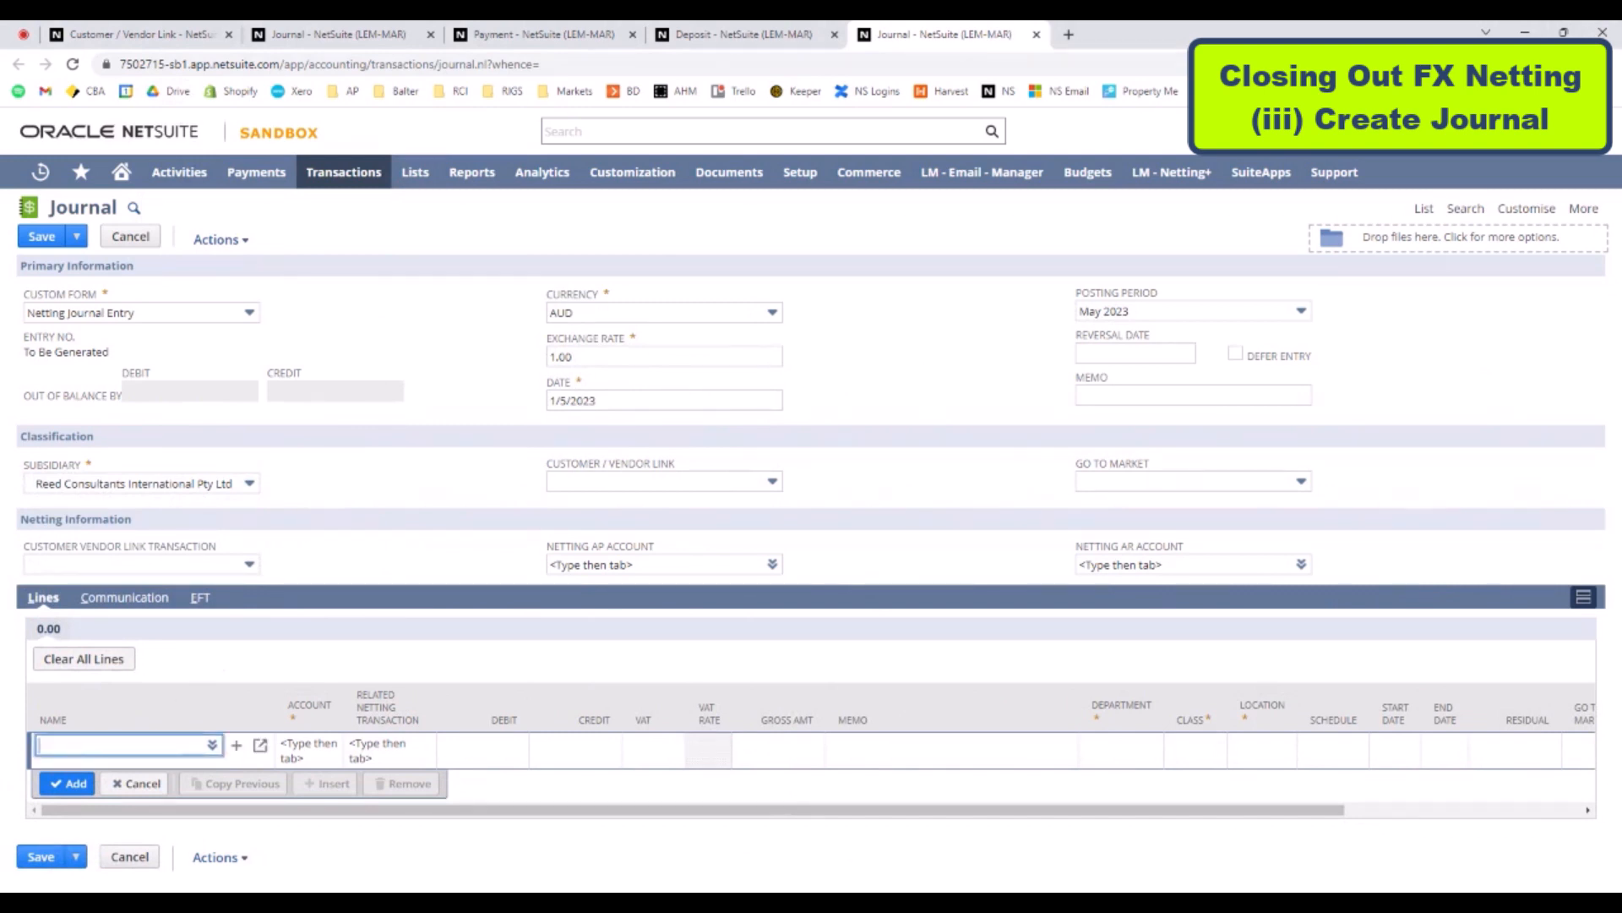
text(189)
key(Tab)
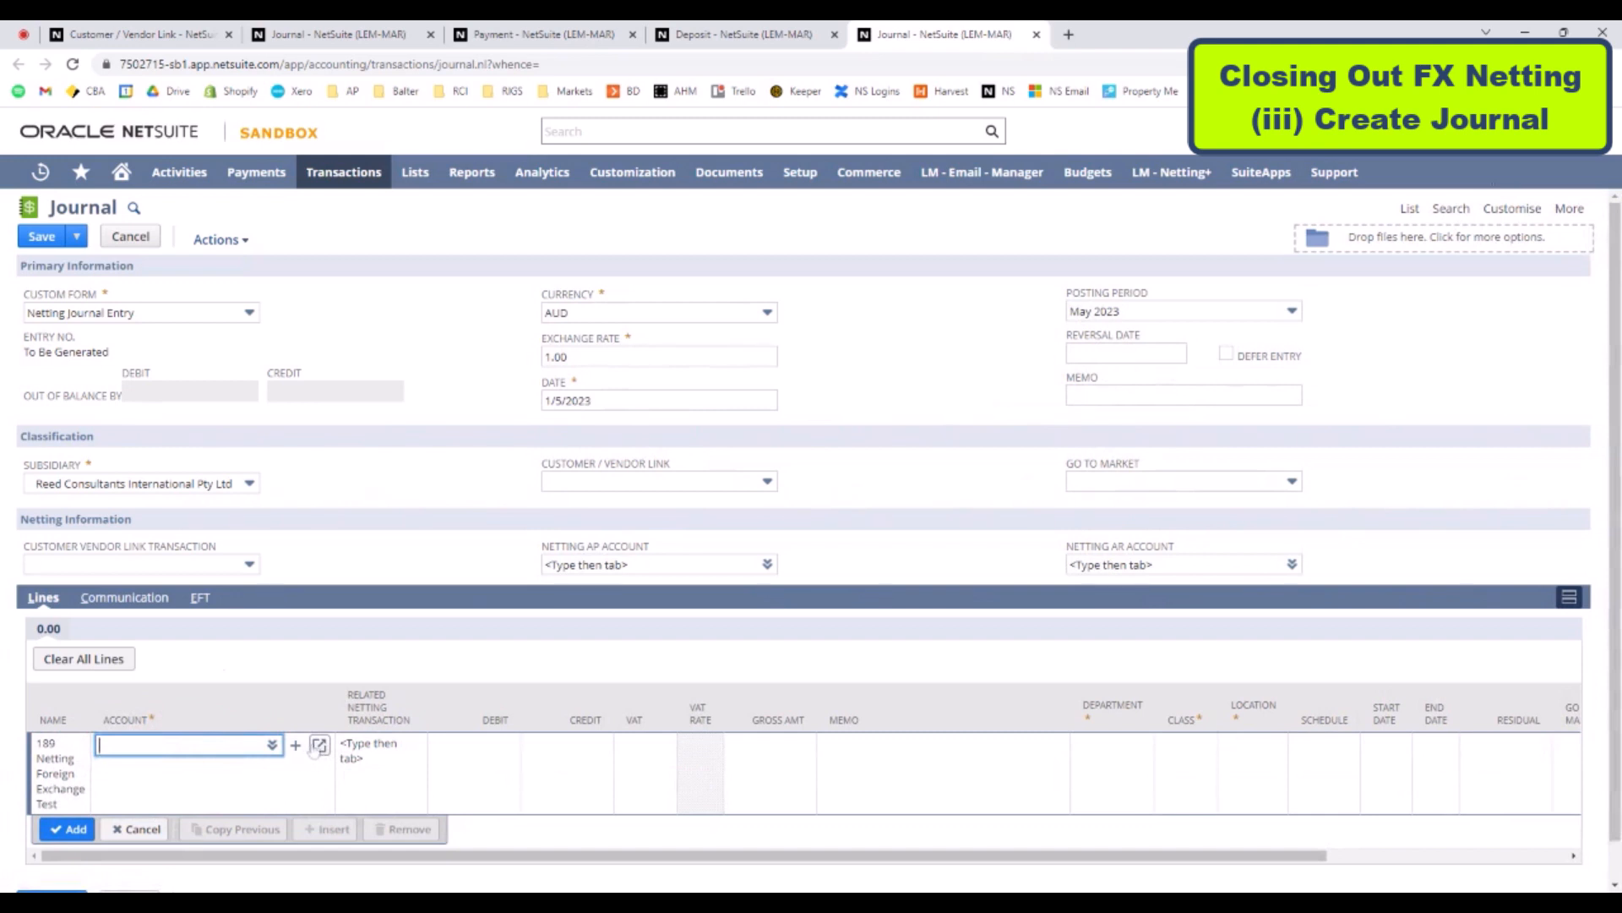
text(Accounts Receivable)
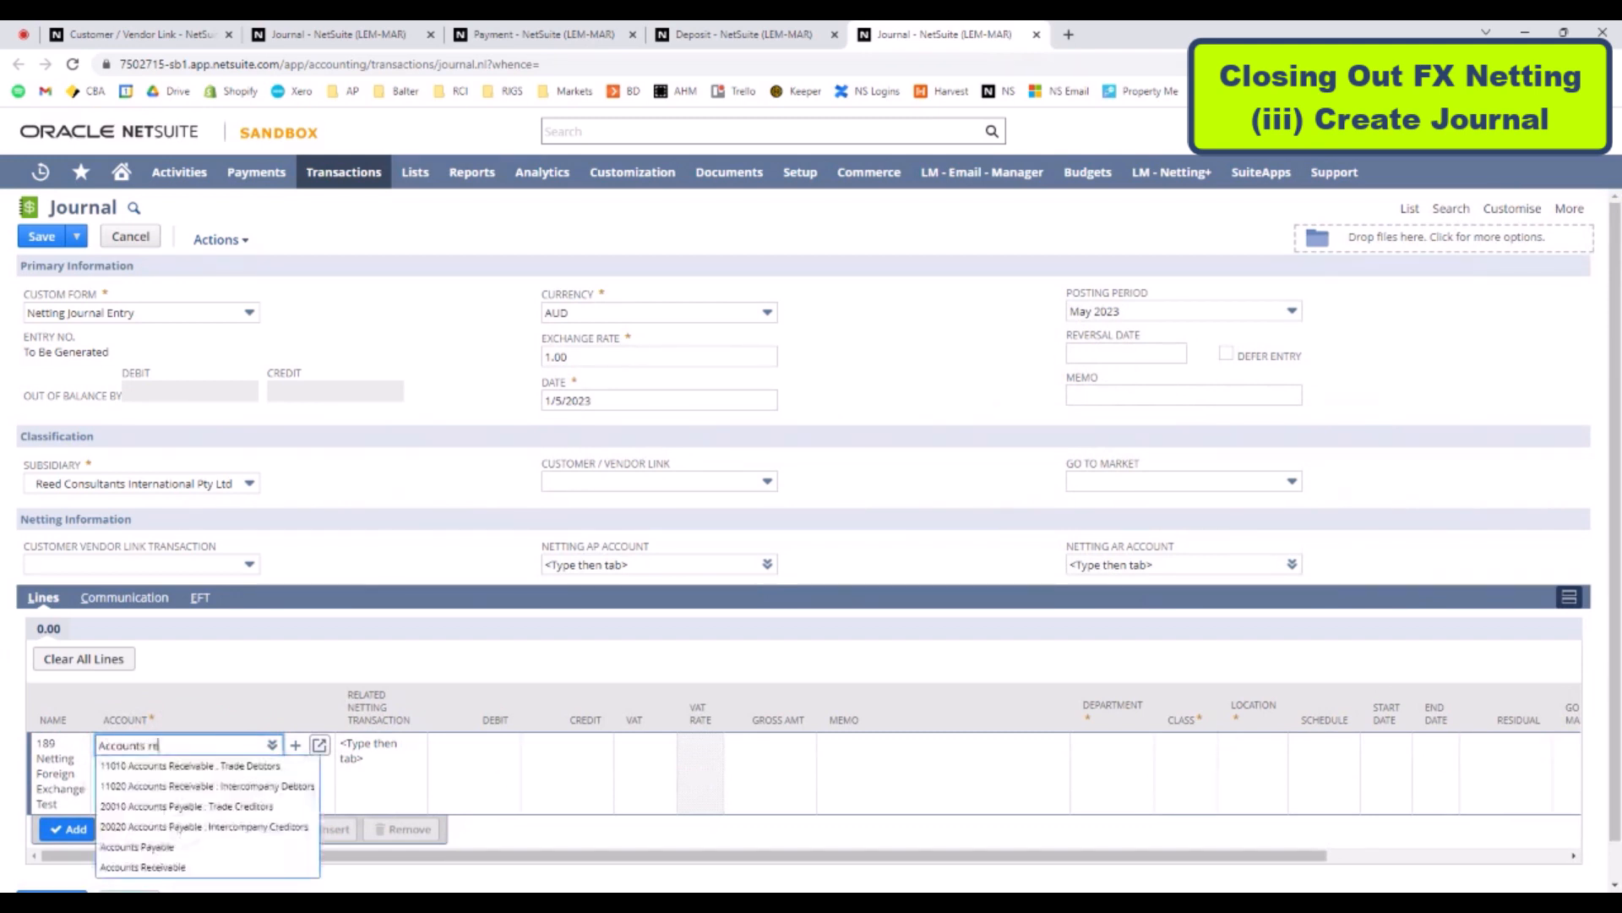
click(361, 758)
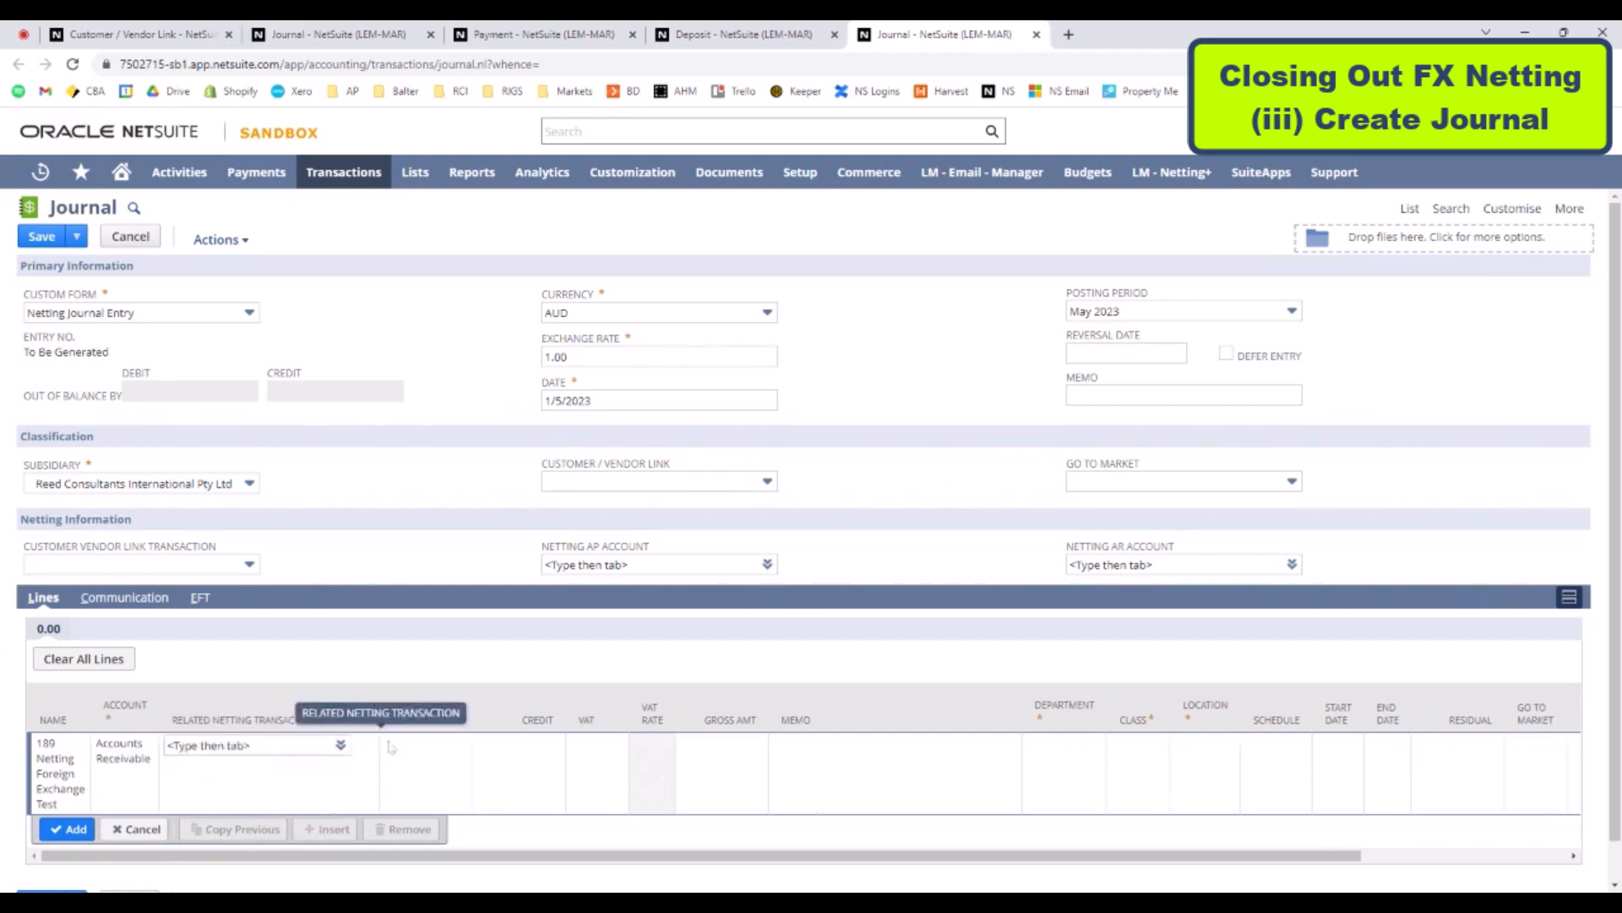
text(INV2295)
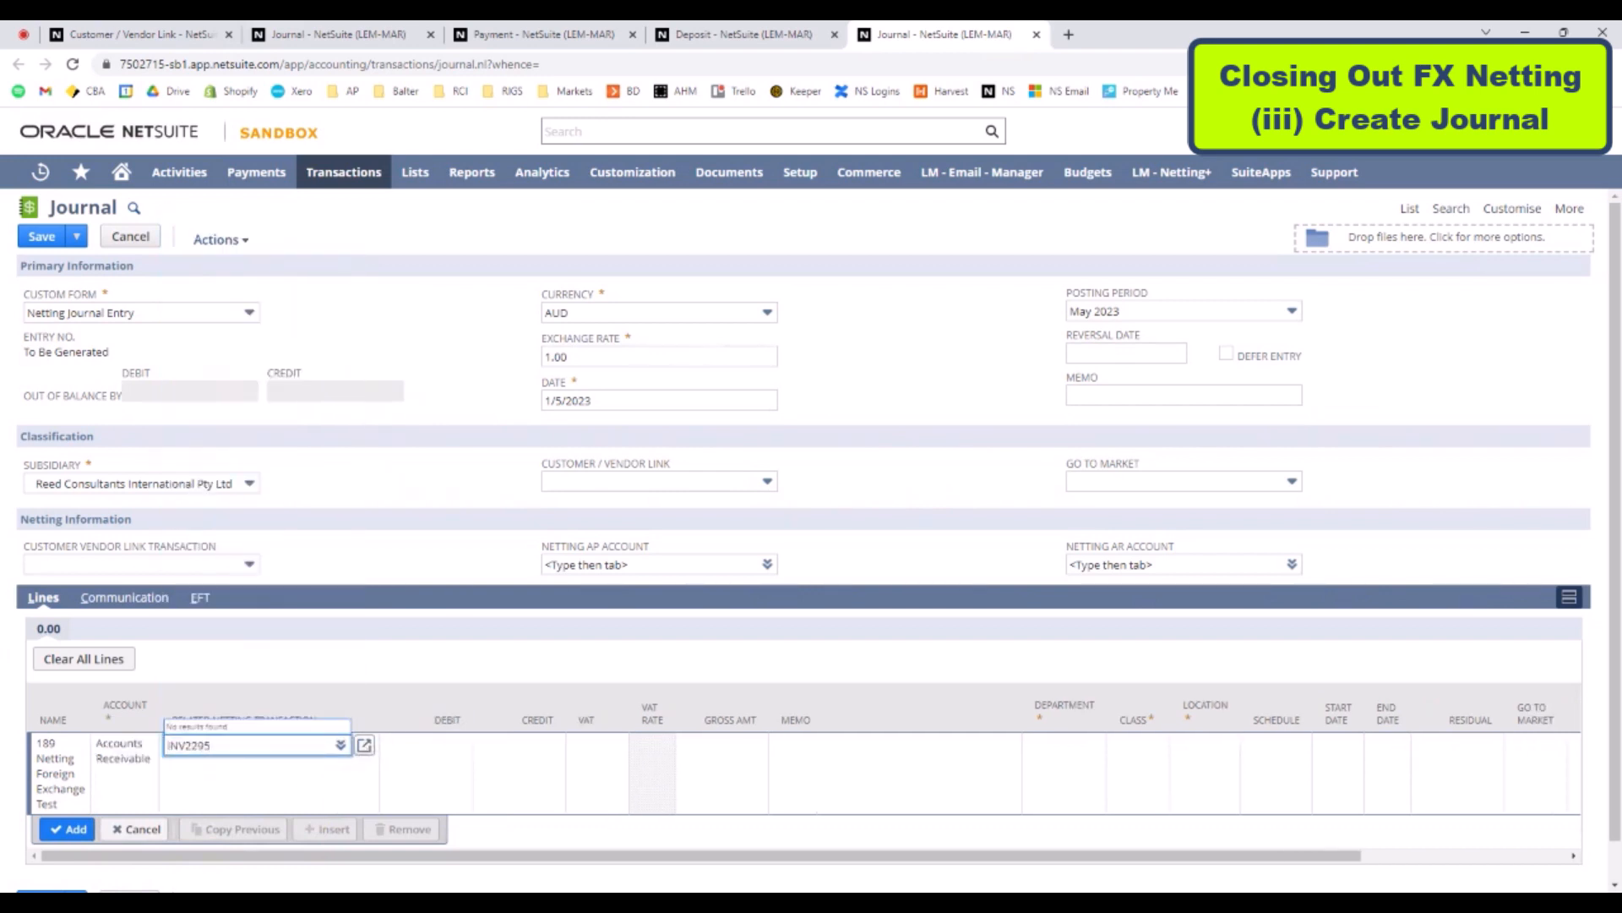
key(ctrl+a)
text(%2295)
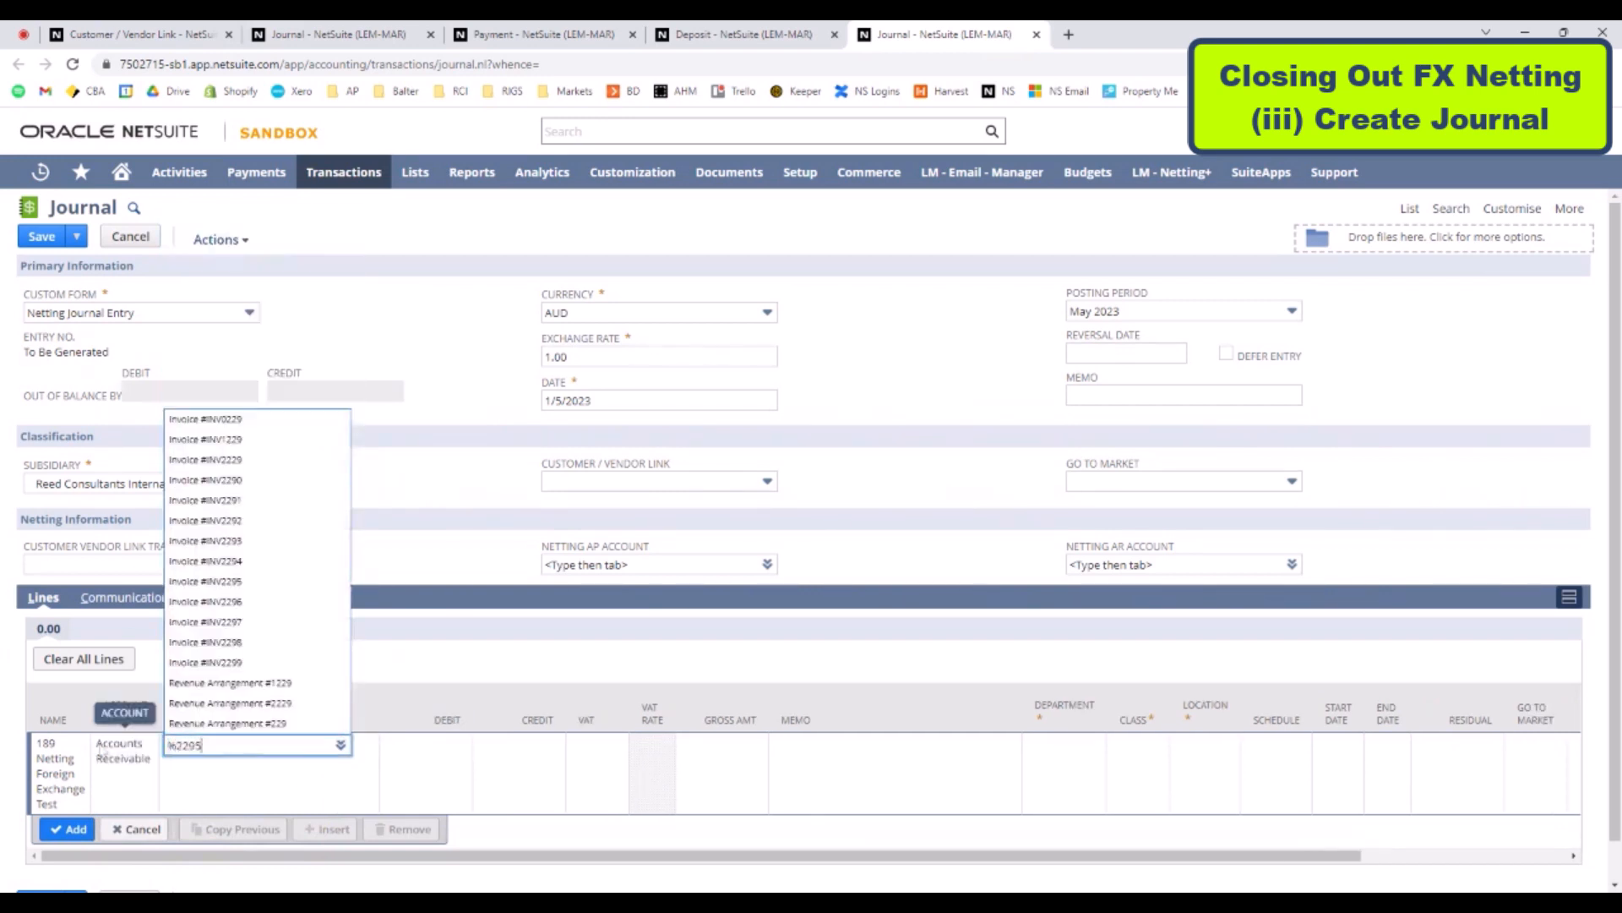
click(205, 724)
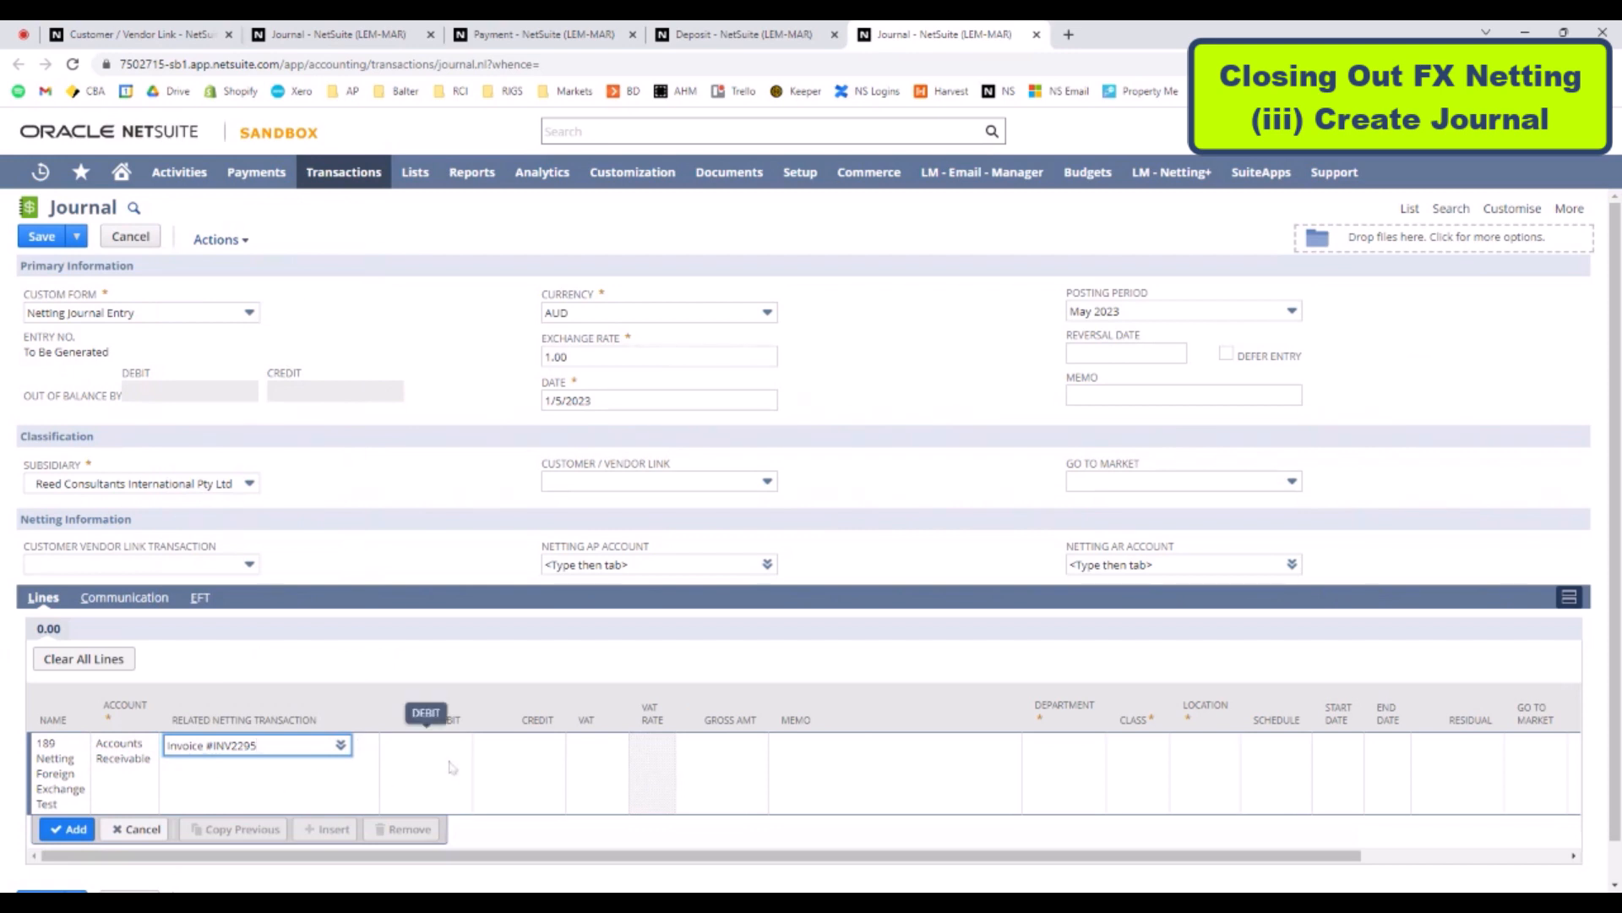
Enter a debit of 1,600.00 on the Accounts Receivable line
key(Tab)
text(1,)
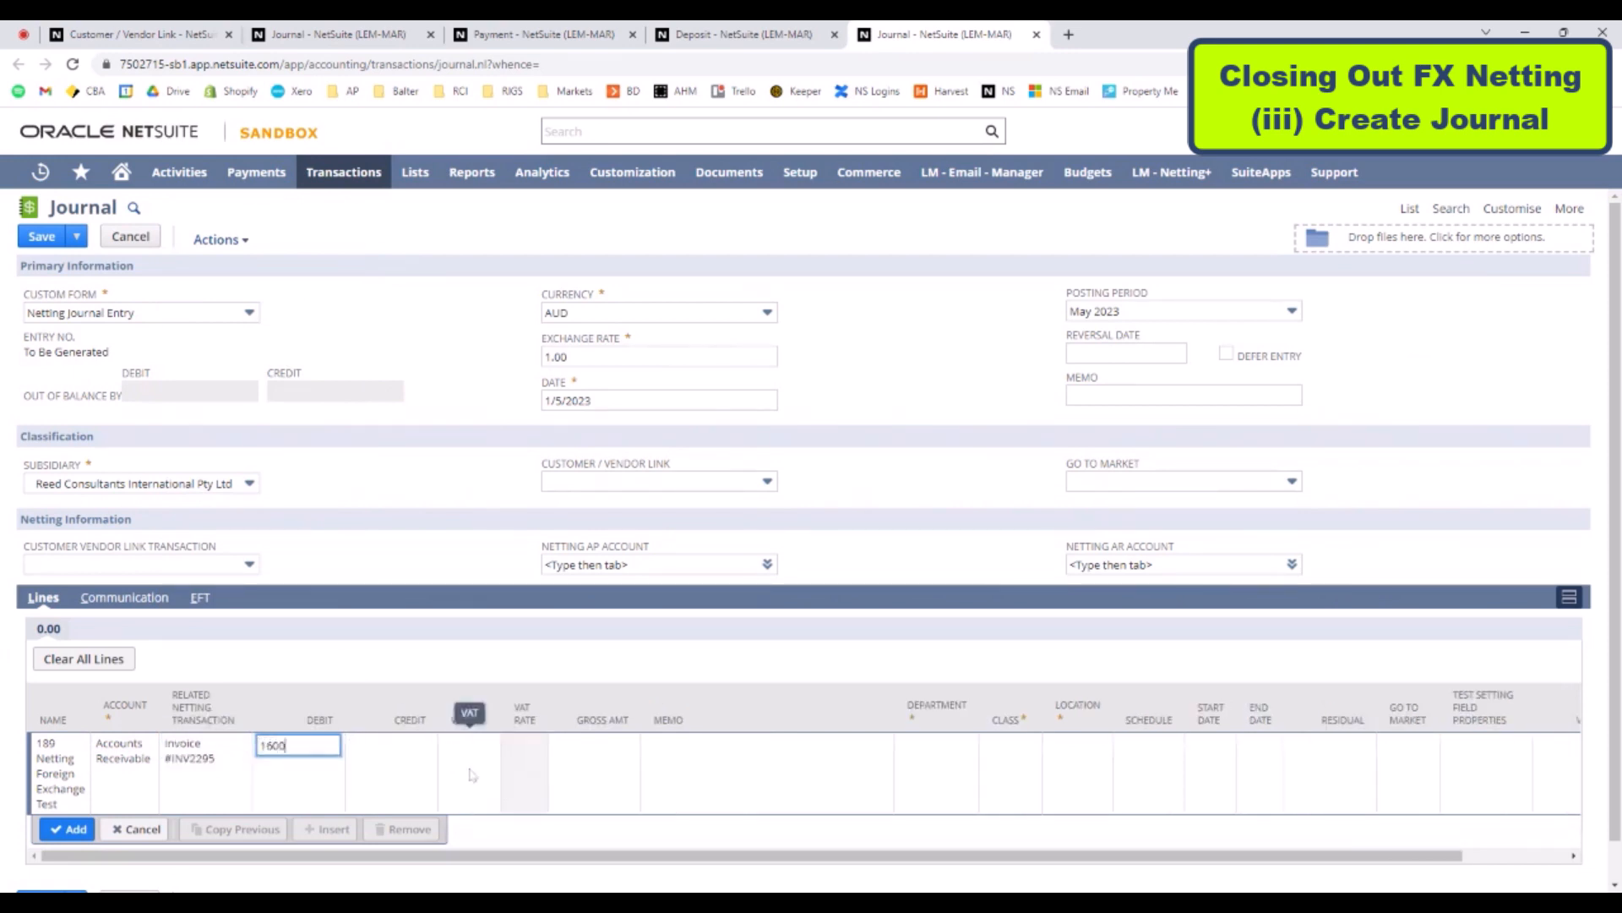
text(600)
click(68, 828)
click(959, 155)
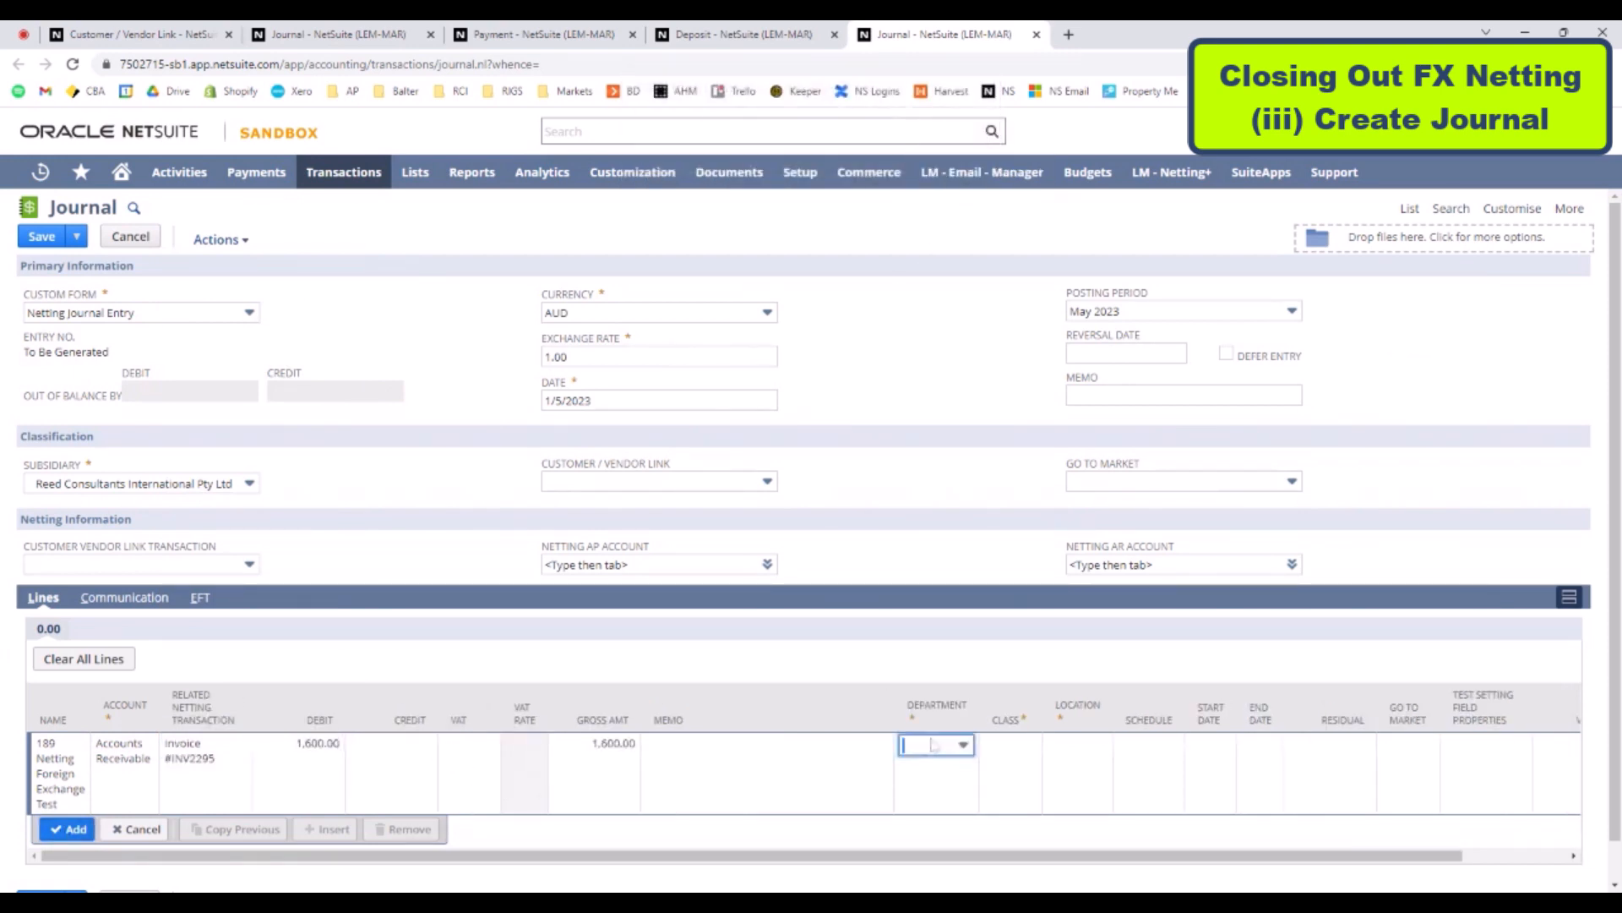
Classify the debit line with department Sales, class Test class and location Test Location, and add it to the journal
click(933, 744)
click(890, 817)
click(1007, 746)
click(1009, 745)
click(1011, 815)
click(1065, 747)
click(1067, 745)
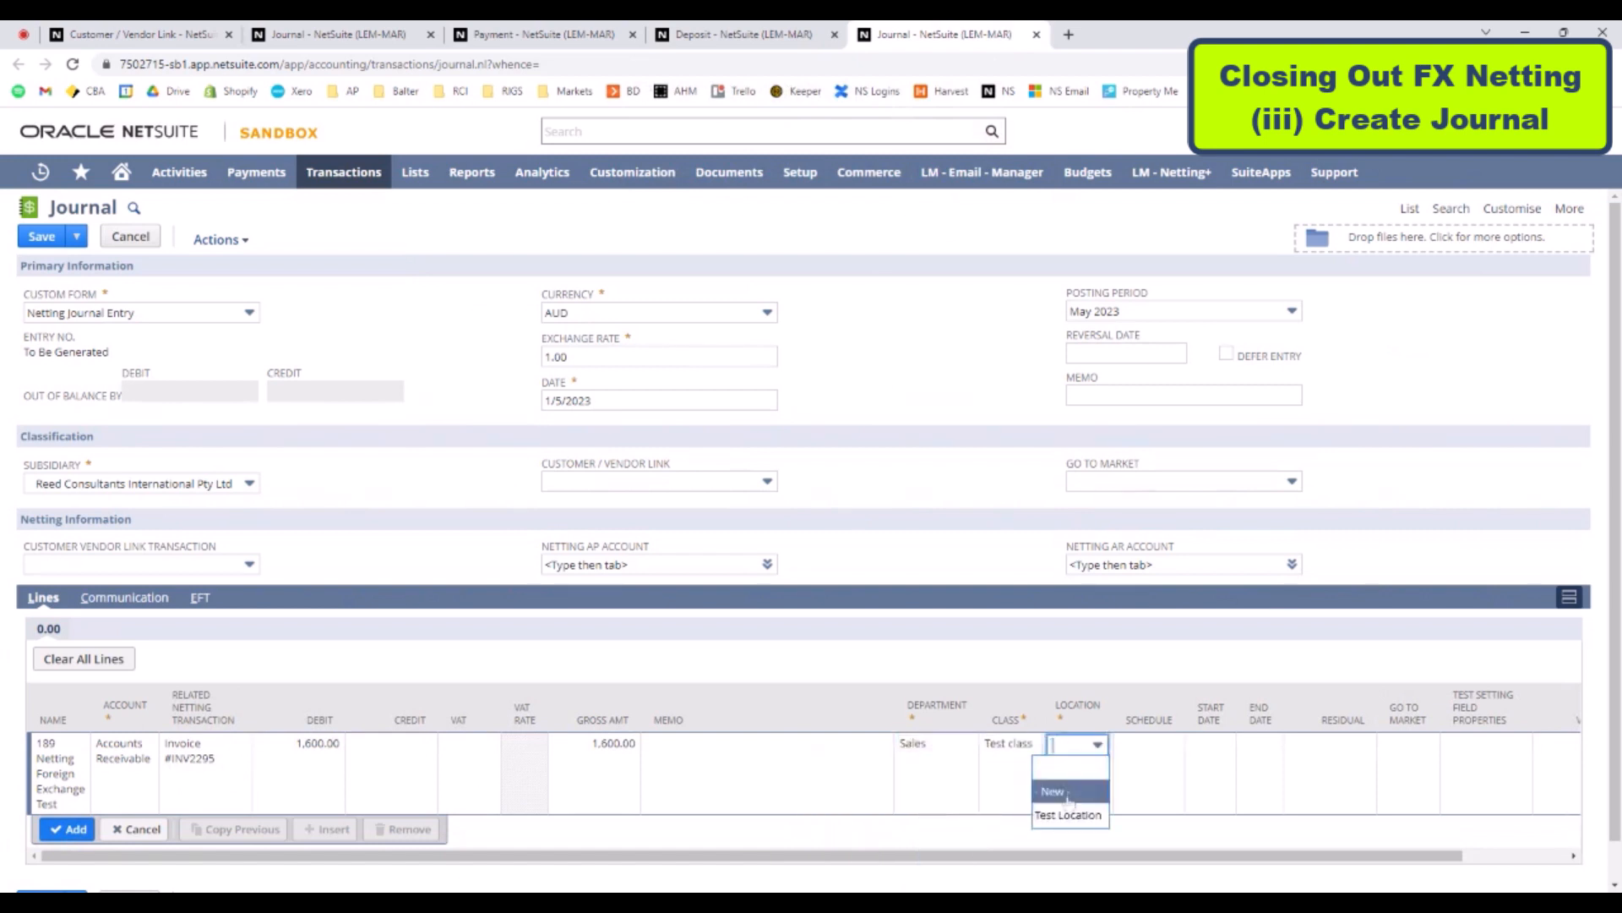
click(1068, 815)
click(68, 828)
Begin a second line for Netting Foreign Exchange Test on account 10000 Cash and Cash Equivalent, checking the account against the deposit
text(1)
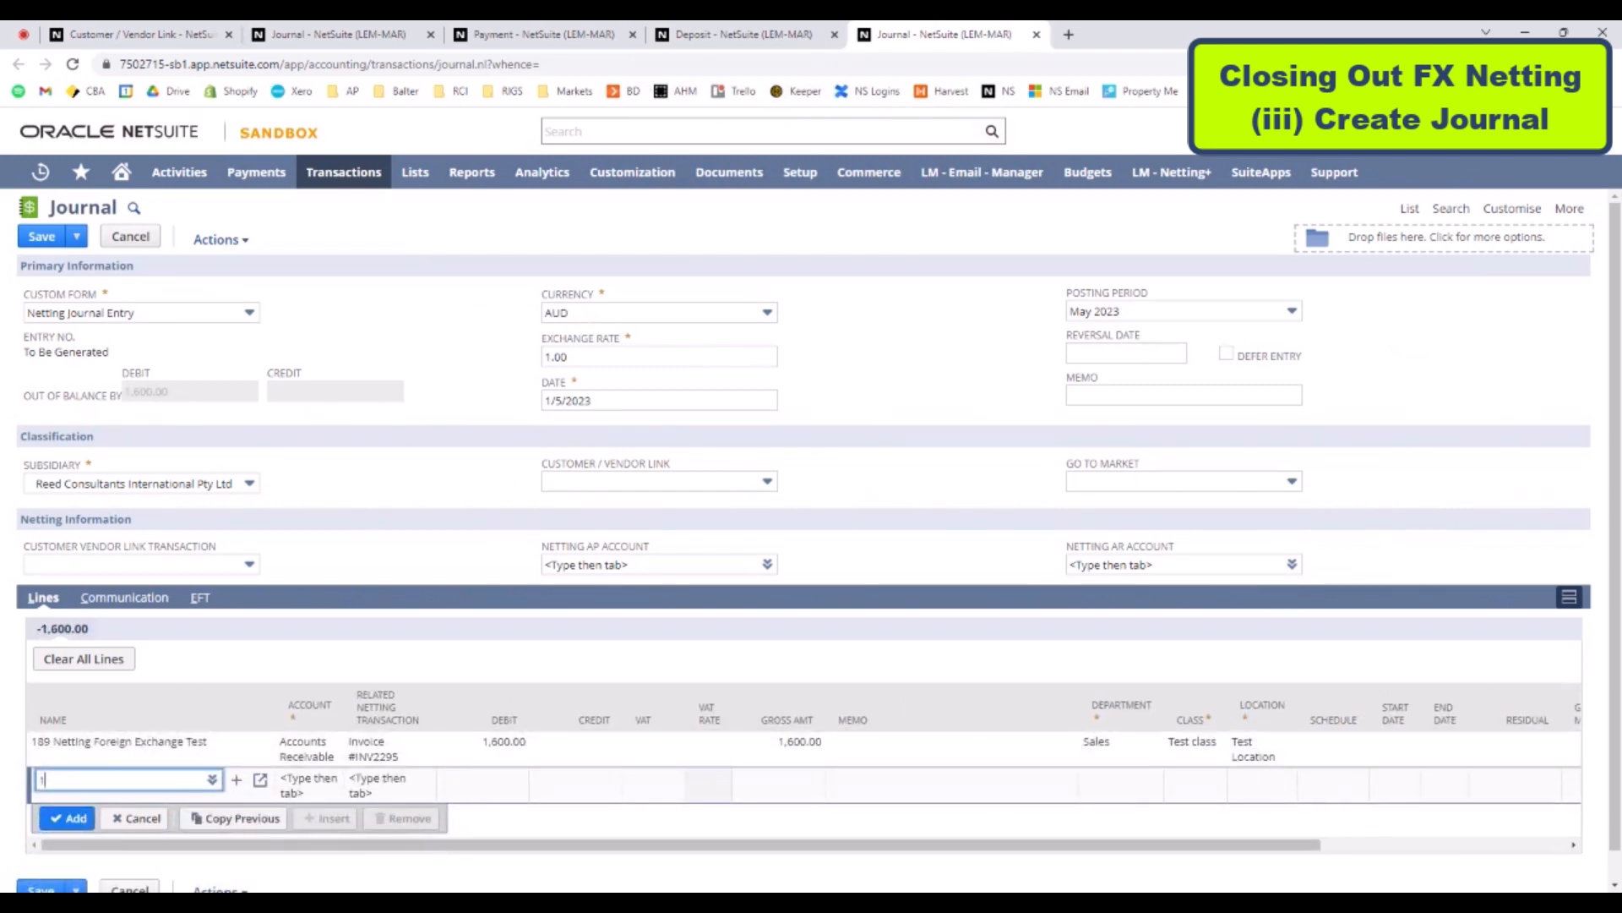
text(89)
key(Tab)
click(309, 789)
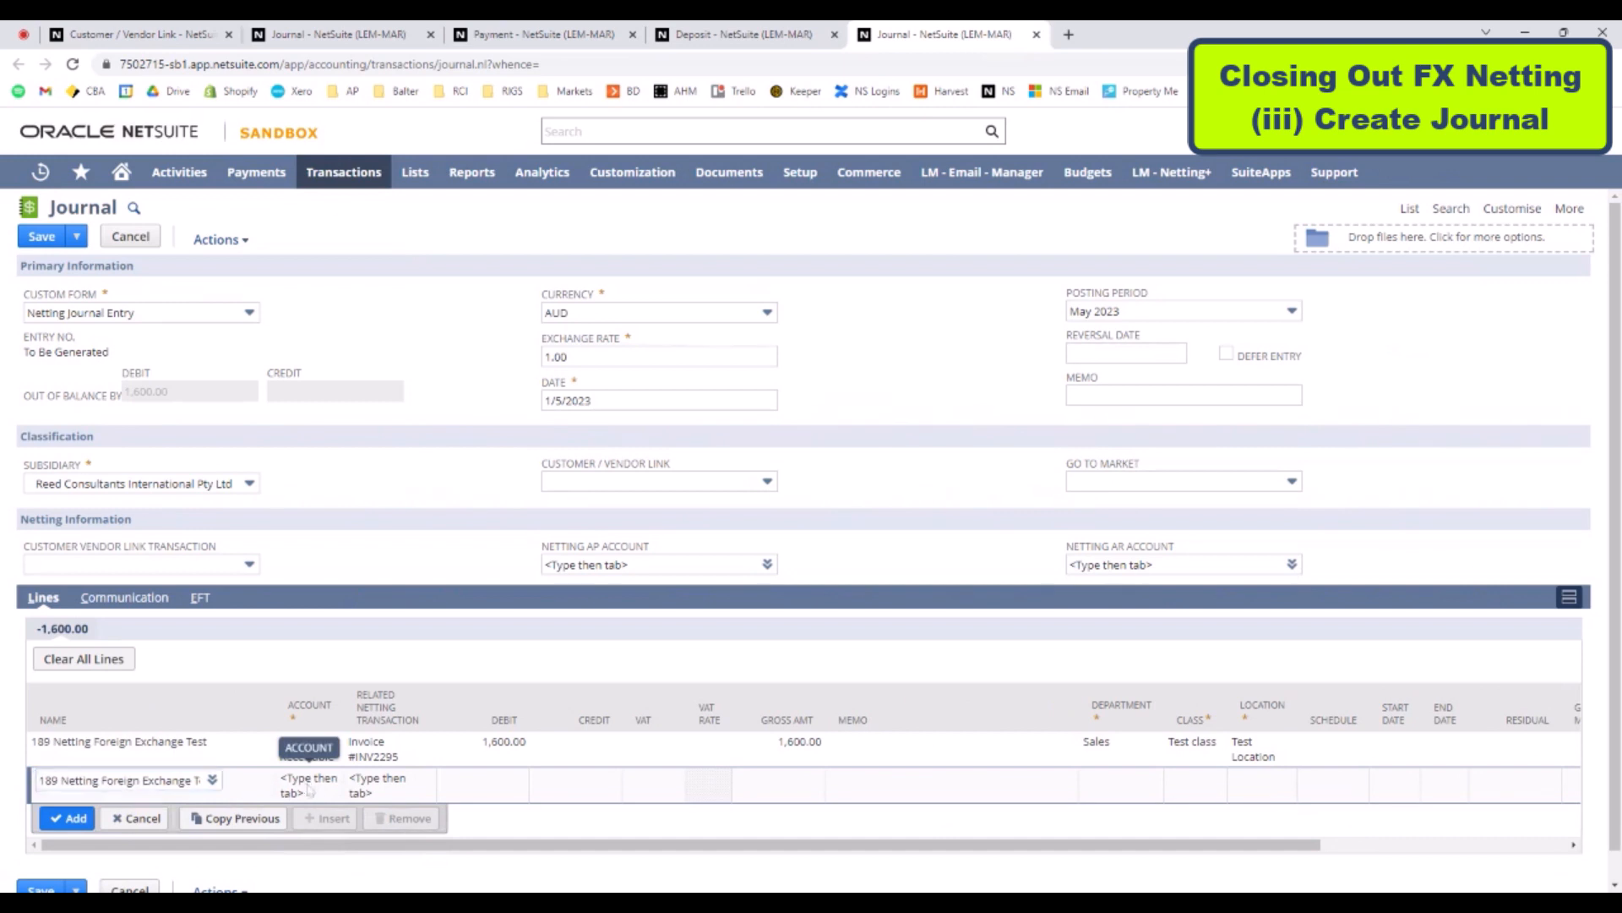
click(735, 34)
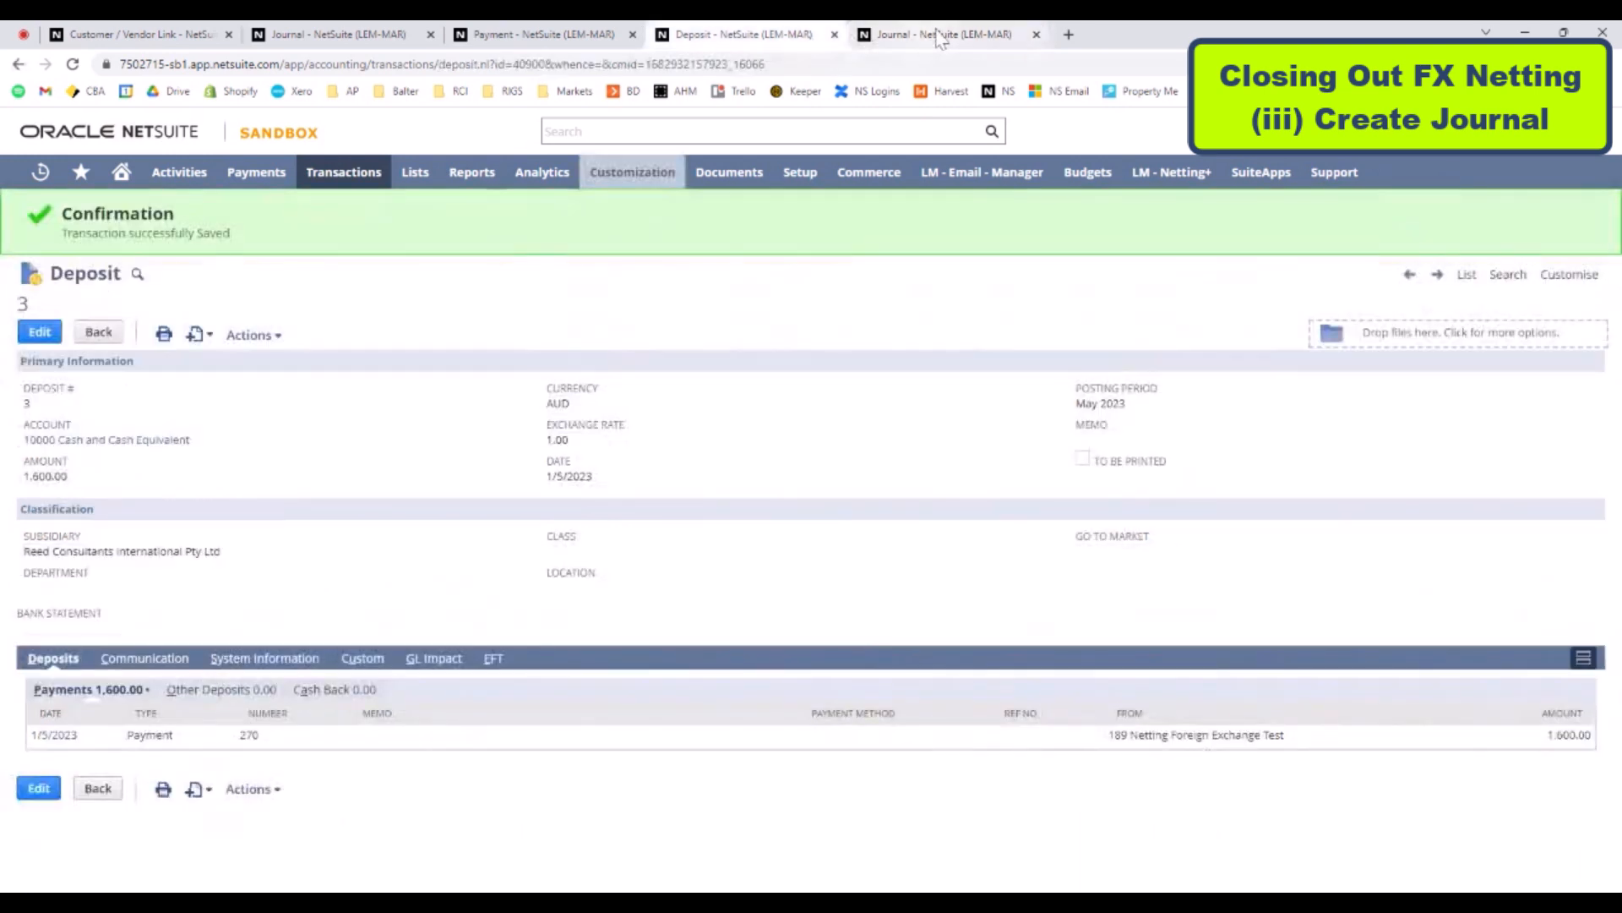
click(941, 35)
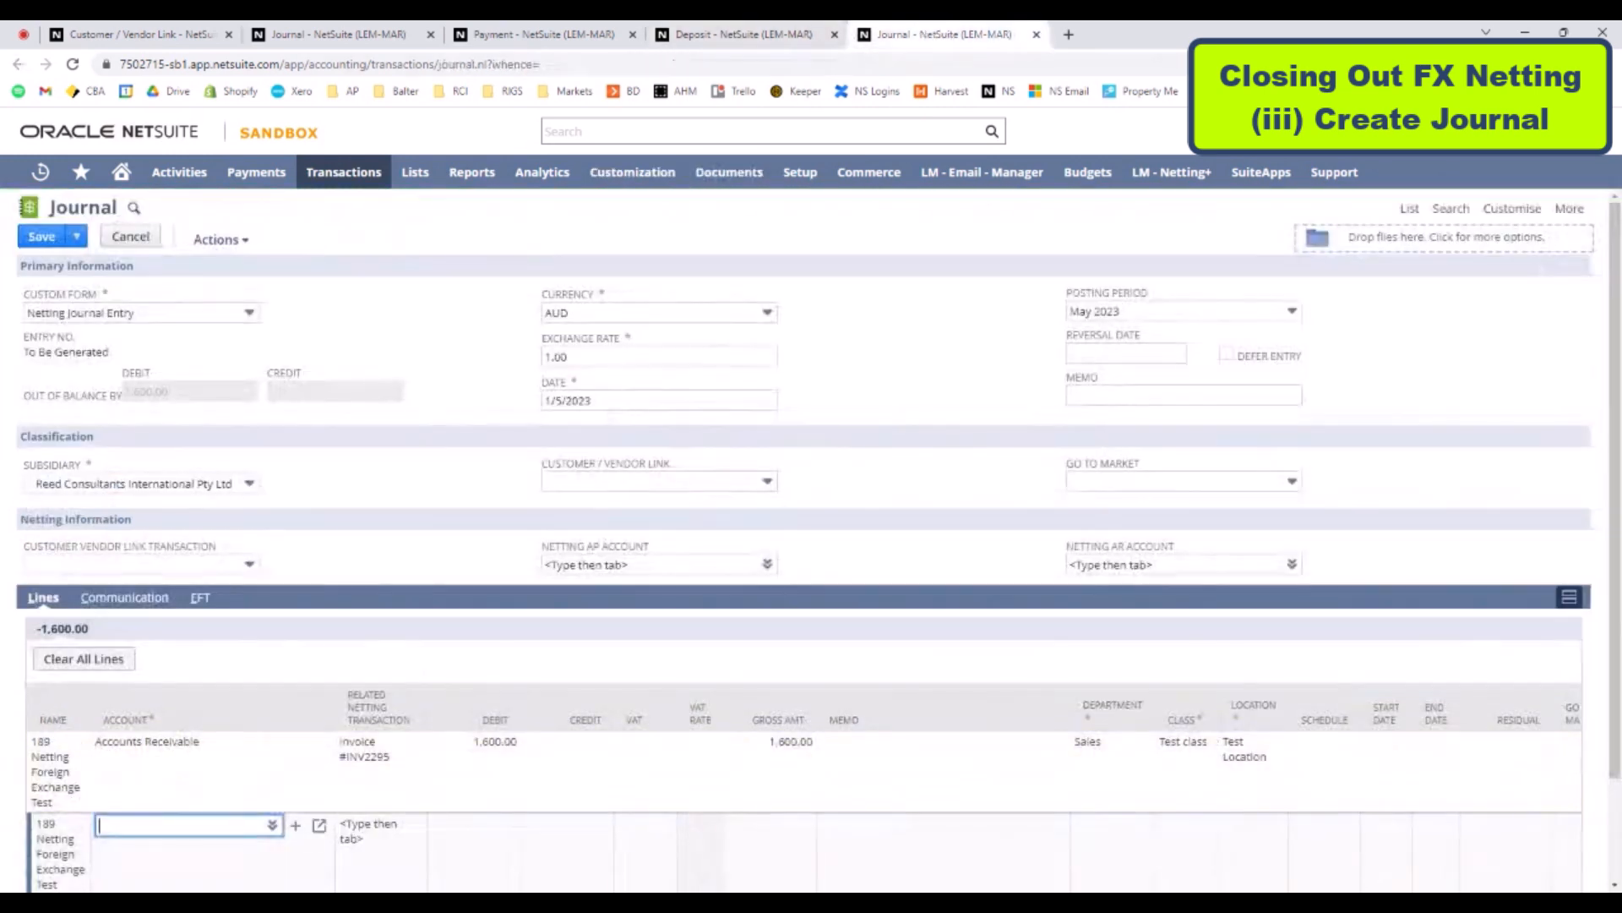
key(Tab)
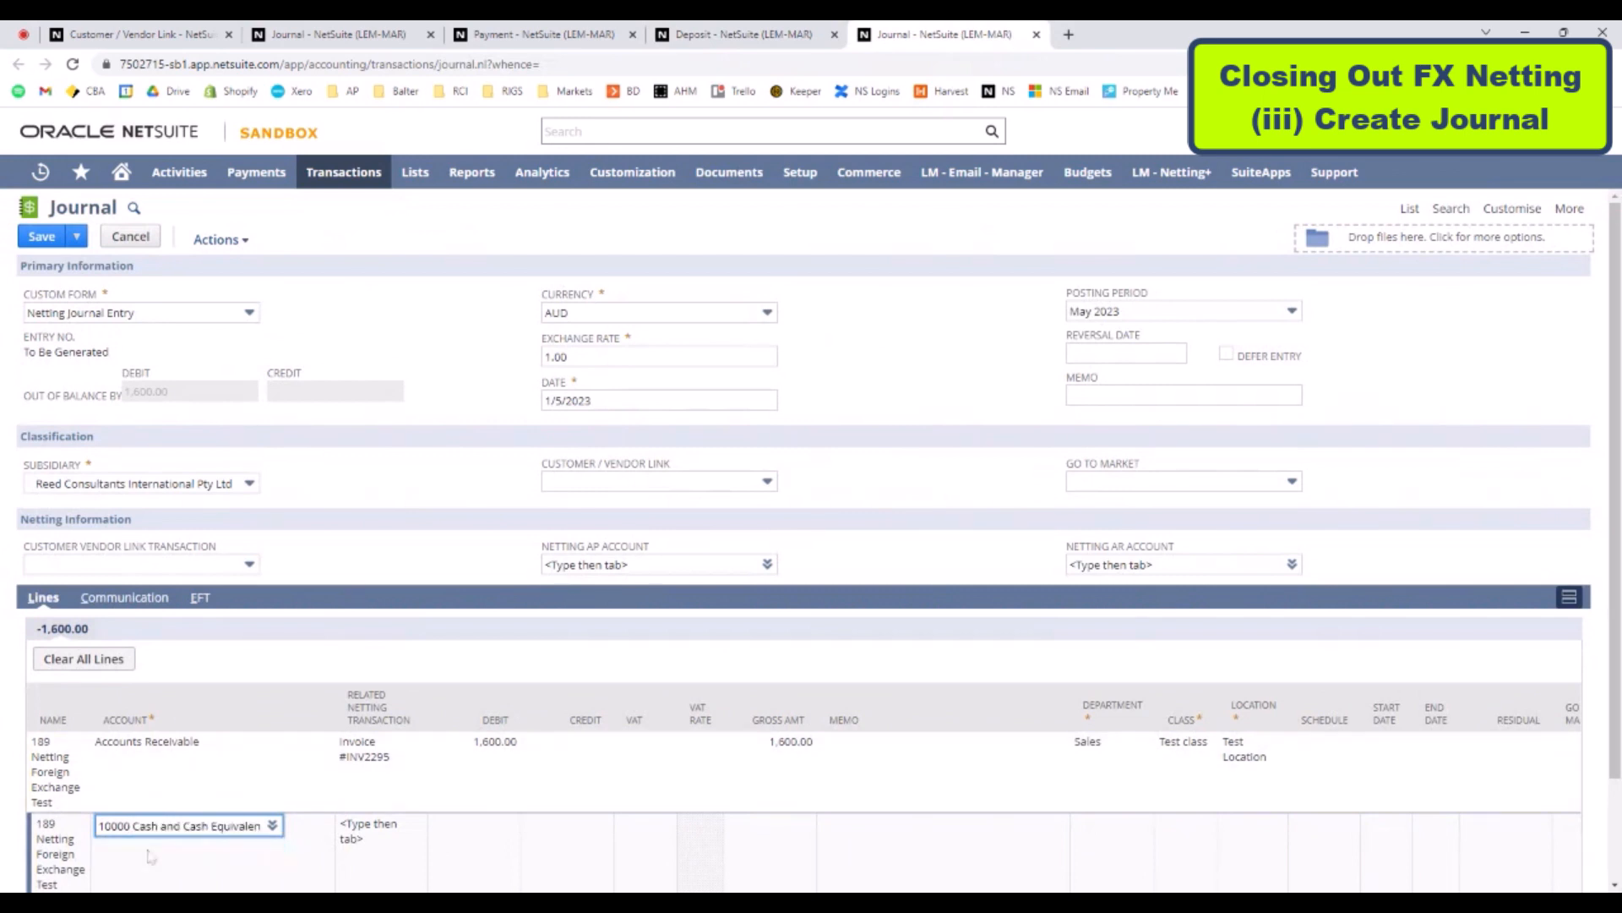
Enter a credit of 1,600.00 on the cash line
click(584, 833)
scroll(593, 837, down, 2)
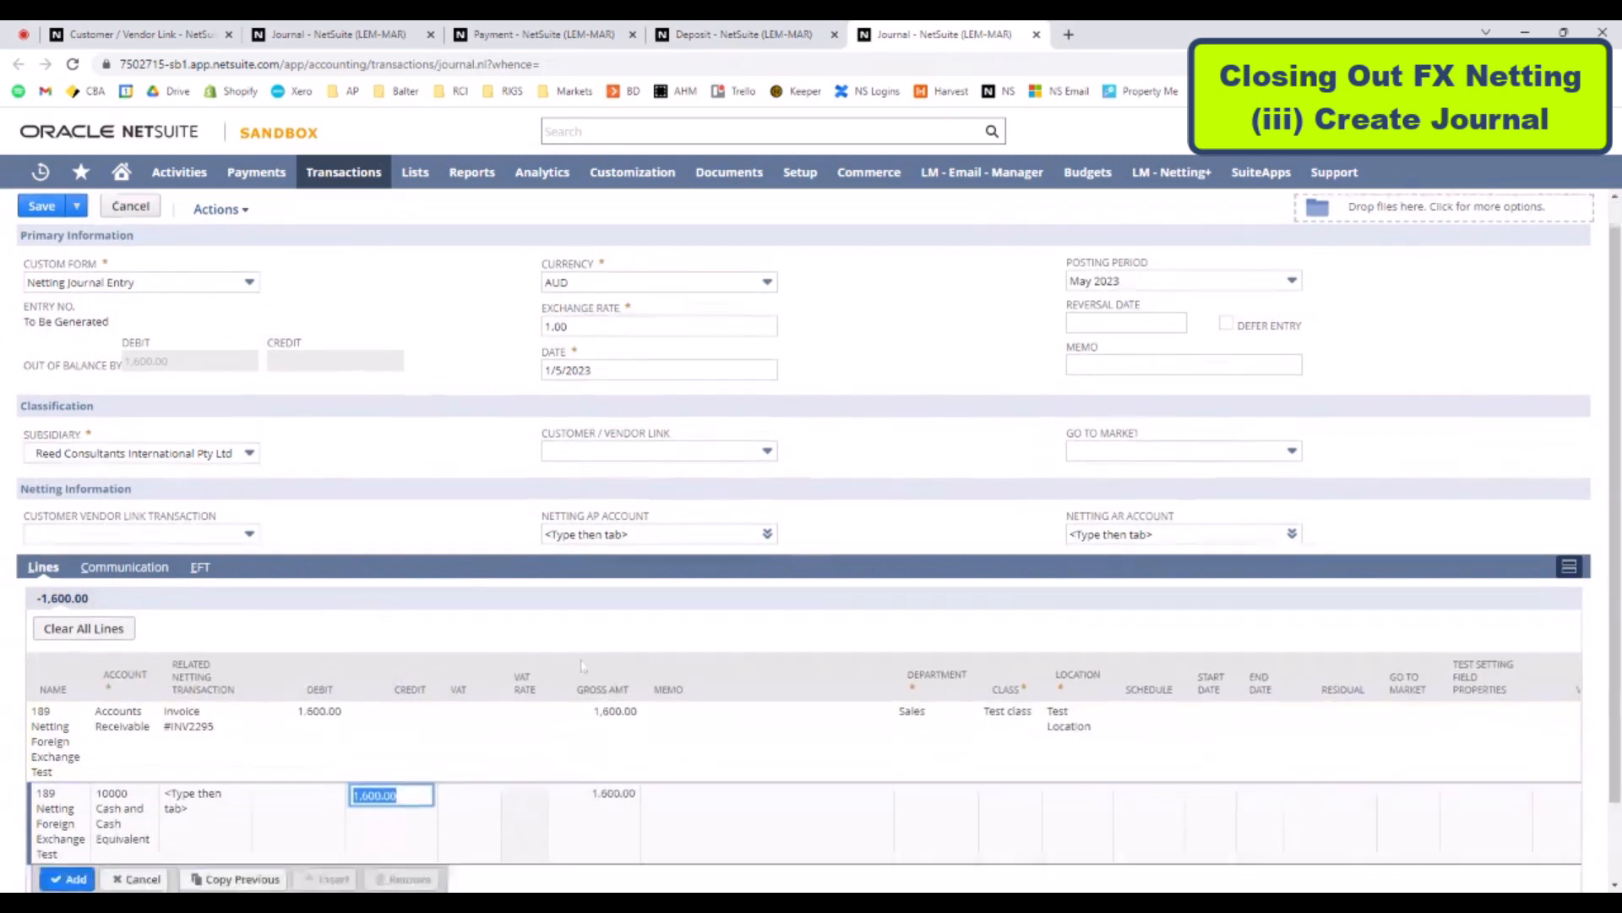
click(66, 794)
click(960, 161)
Assign department Sales, class Test class and location Test Location to the credit line and add it to the journal
click(928, 712)
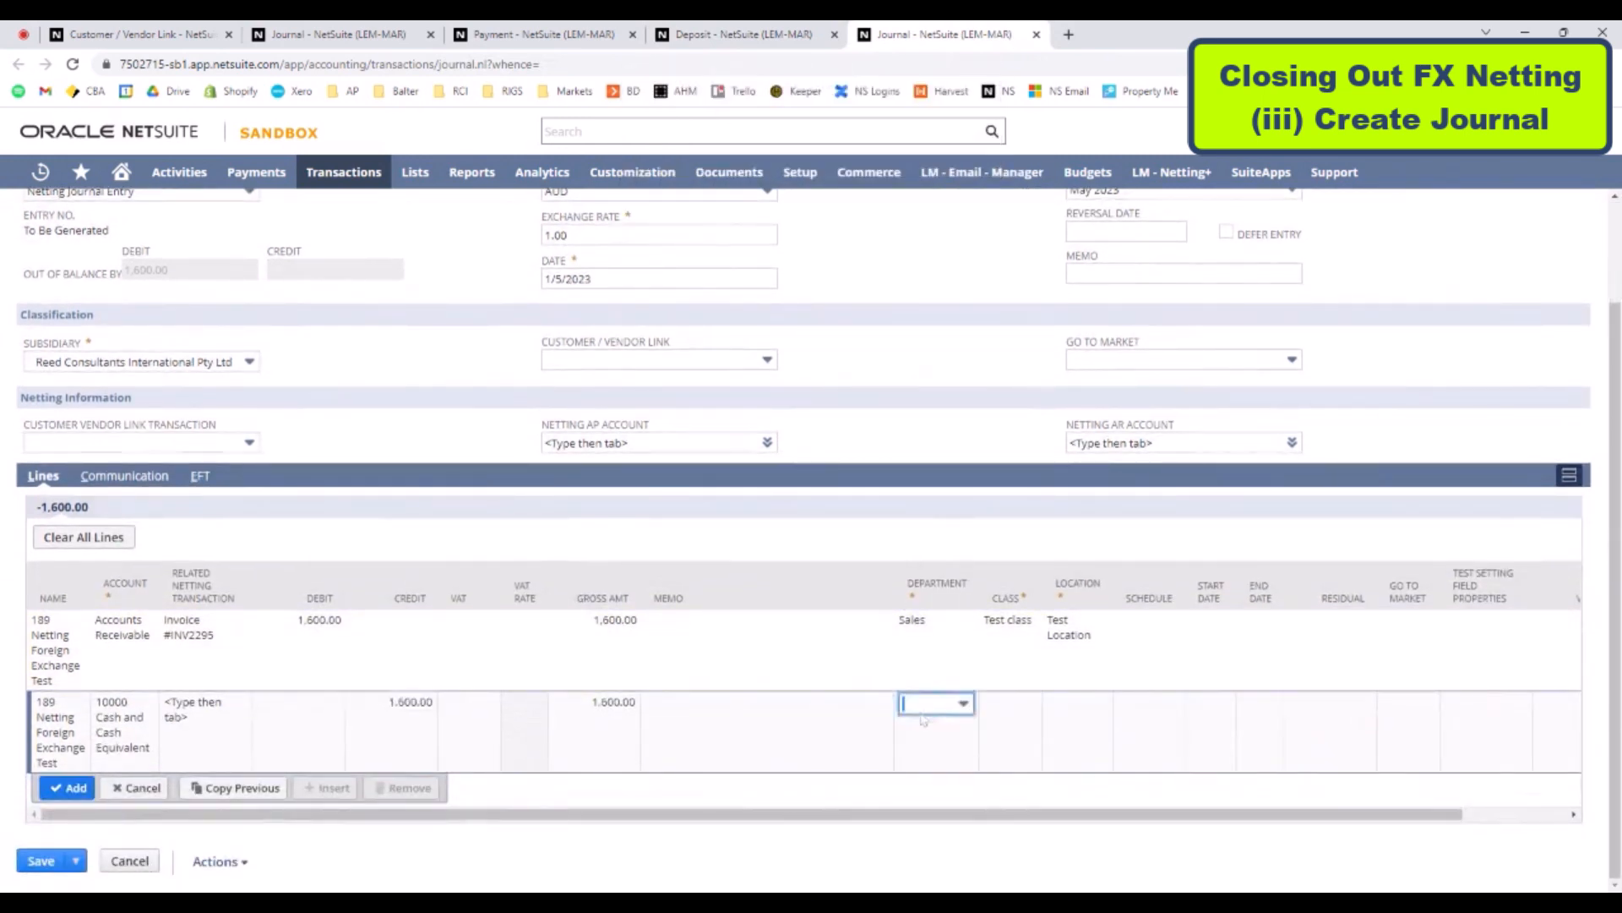
click(927, 706)
click(916, 772)
click(1014, 704)
click(1014, 705)
click(1004, 774)
double_click(1078, 711)
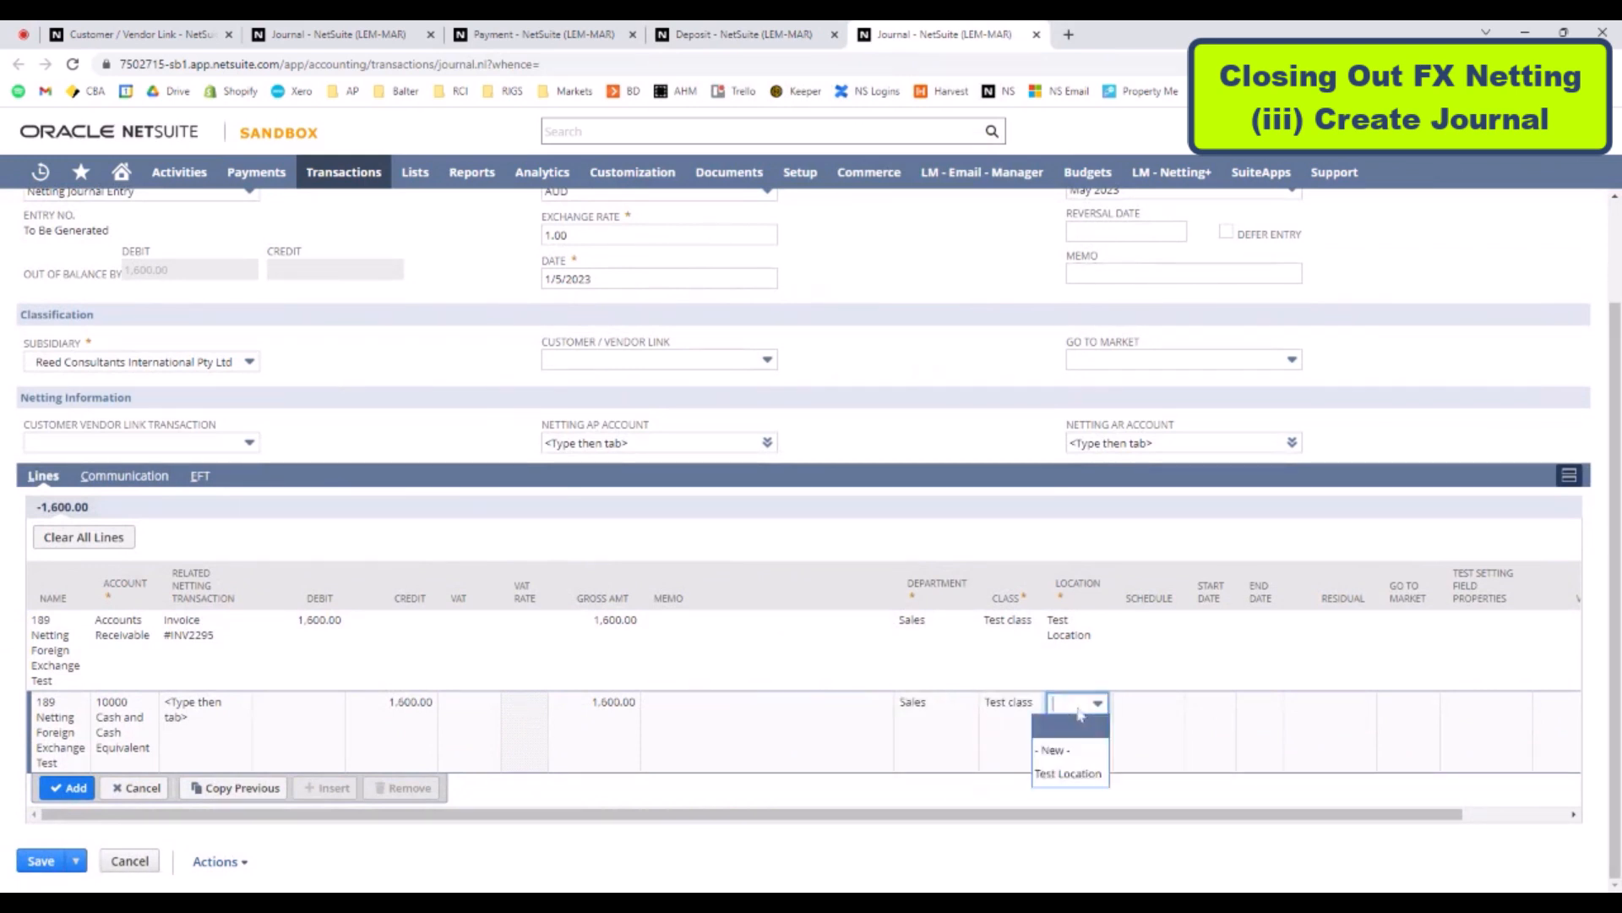
click(1076, 768)
click(78, 791)
Set both the customer vendor link transaction and the customer/vendor link to FX Nett Test, and save the journal
scroll(135, 592, up, 2)
click(135, 564)
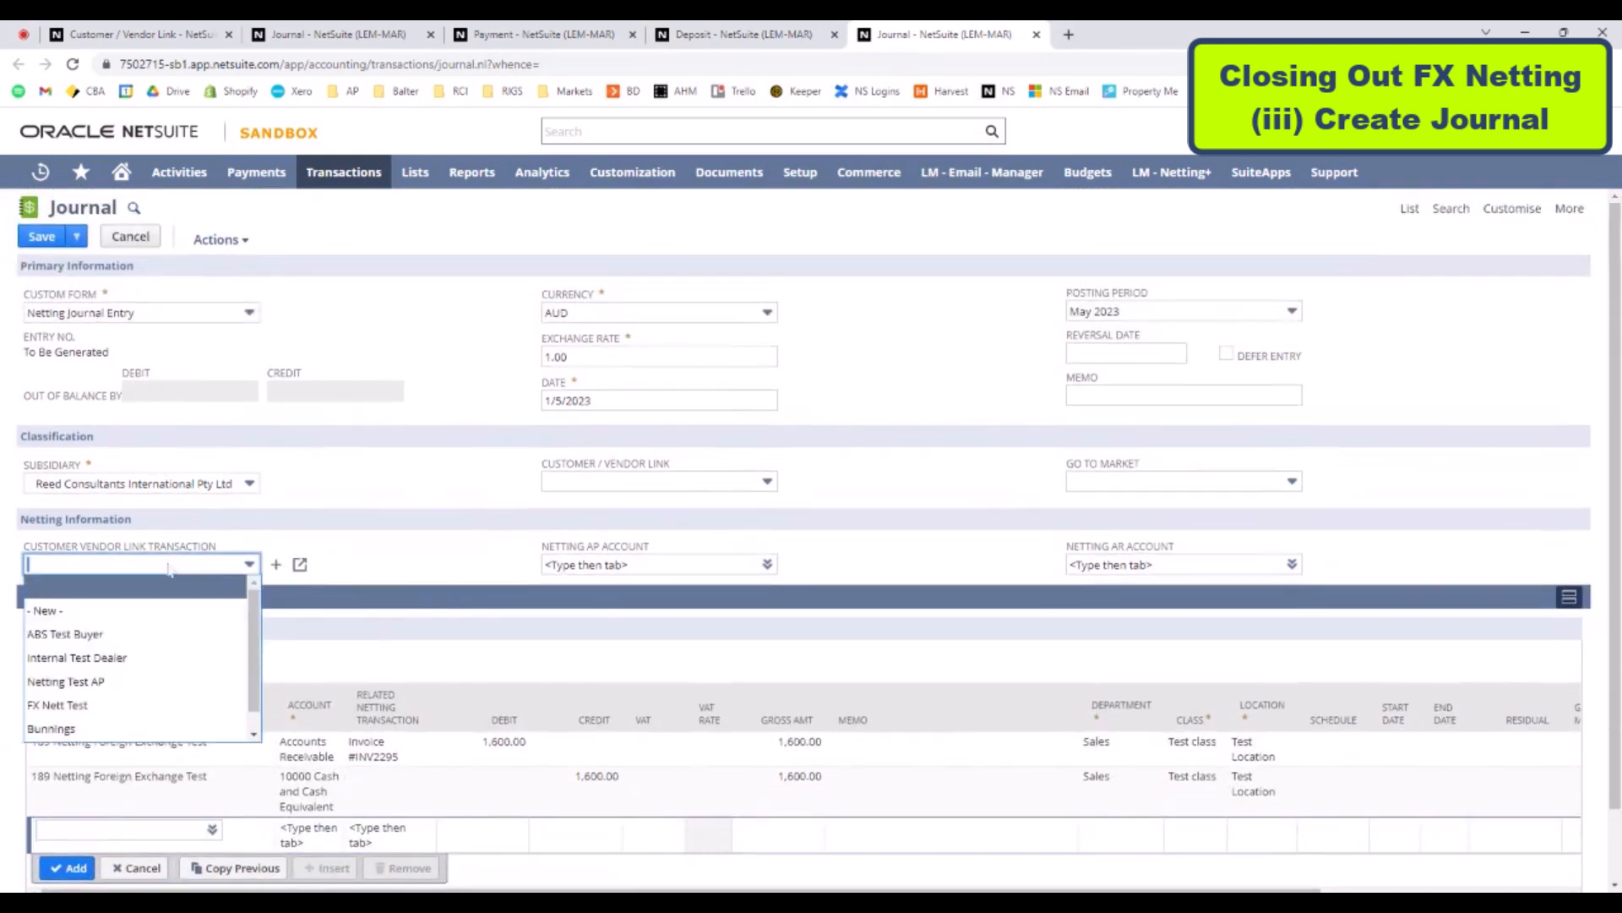
click(95, 706)
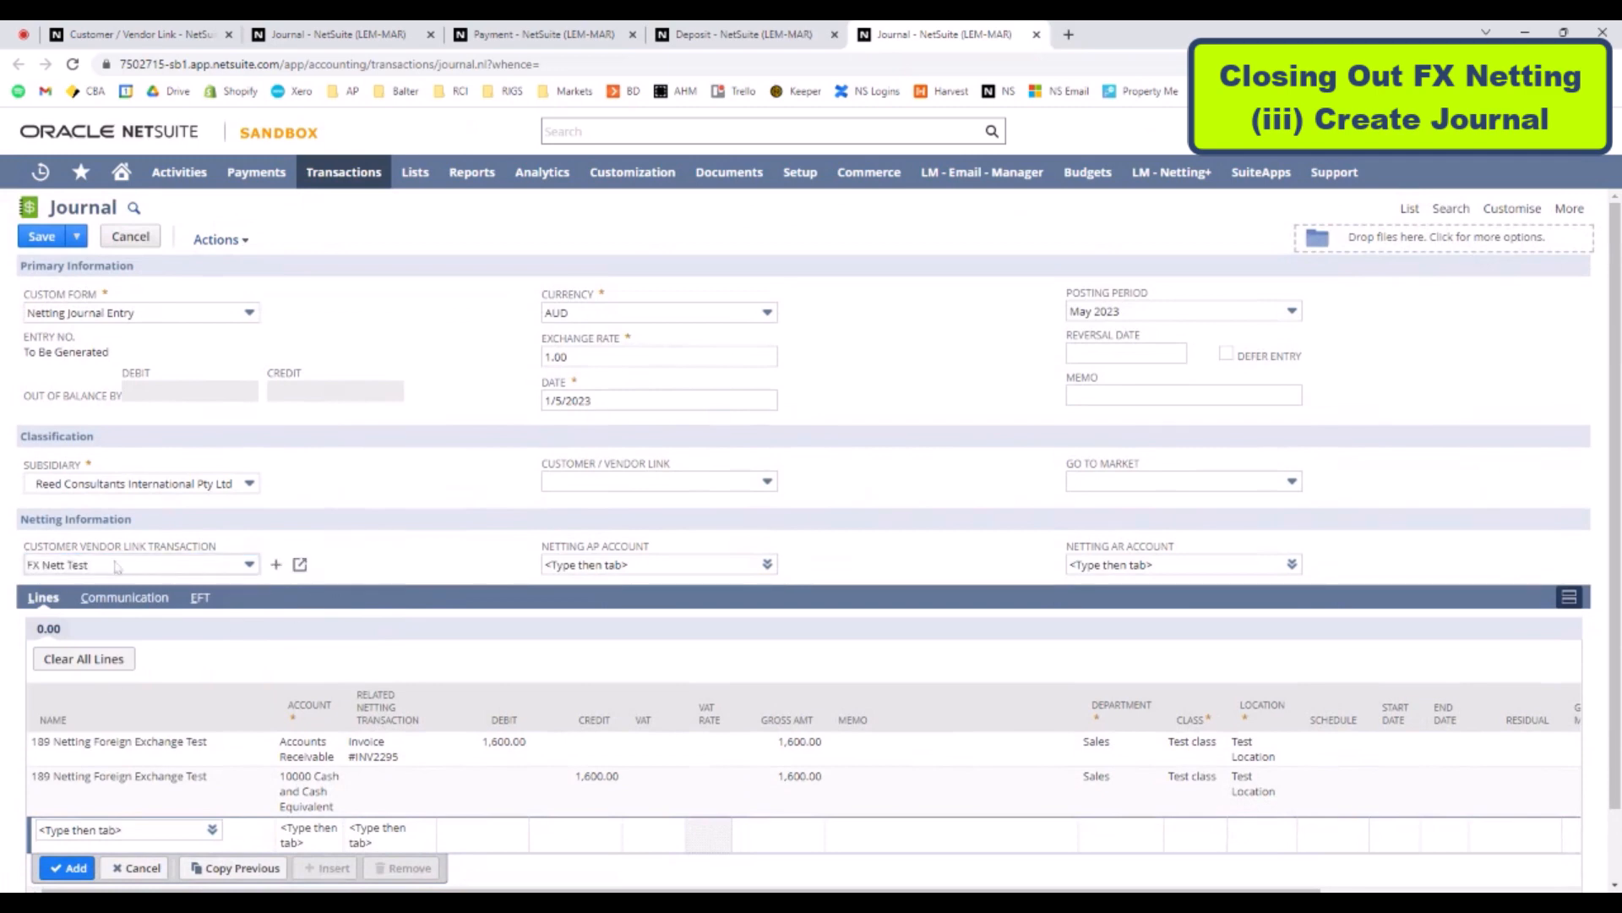
click(140, 34)
click(938, 34)
click(659, 480)
click(586, 625)
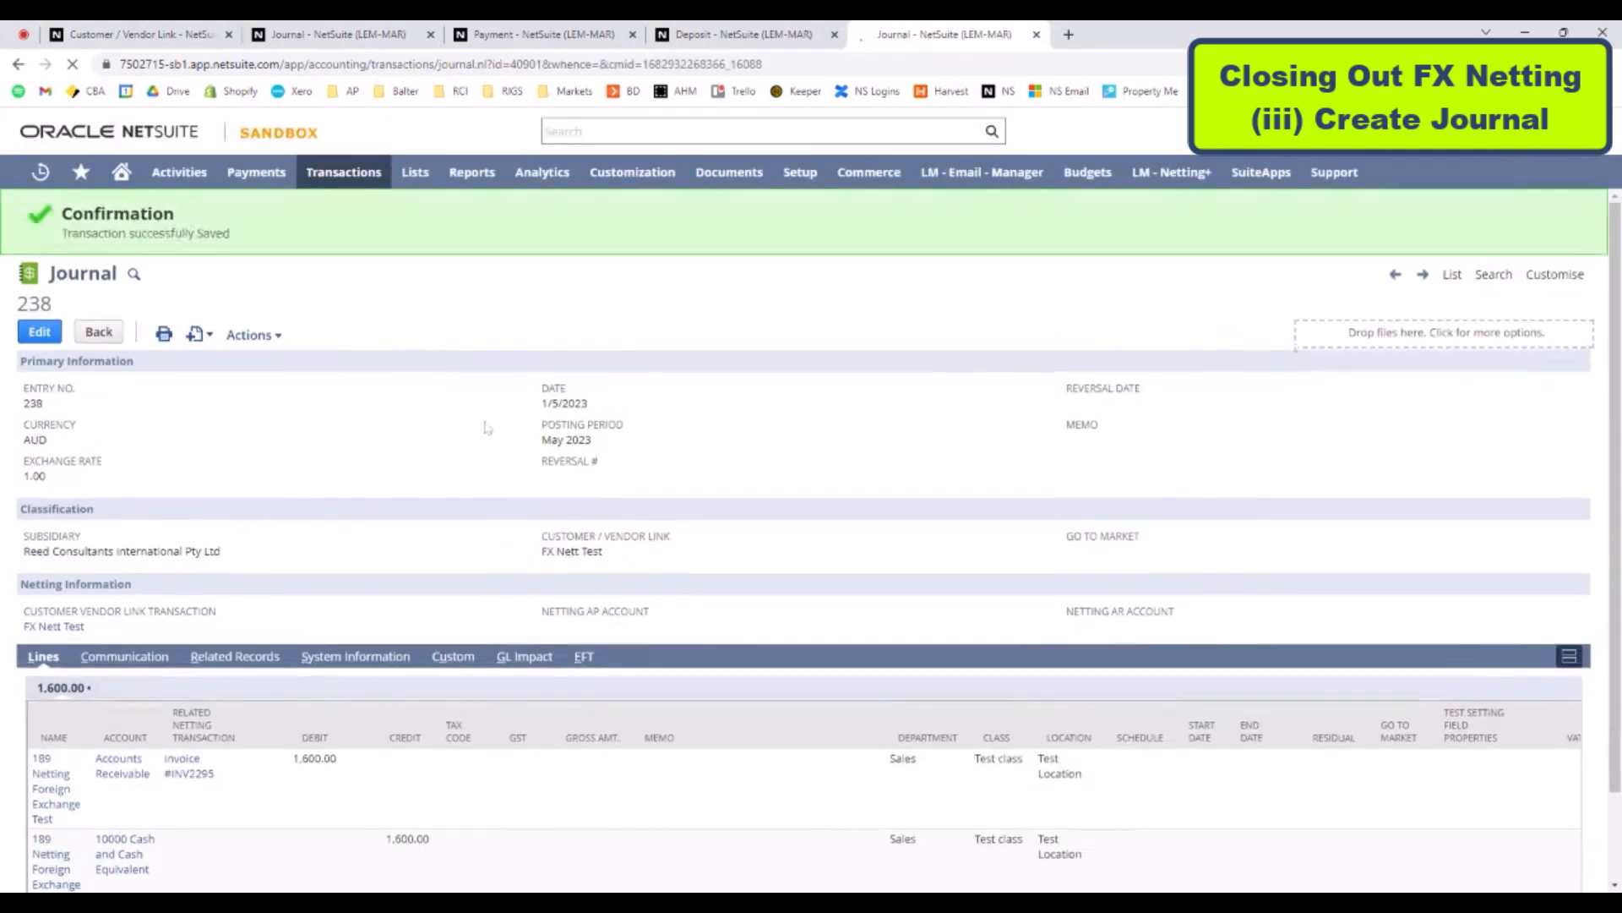
Start a new customer payment for Netting Foreign Exchange Test in a separate tab, with FX Nett Test as the customer vendor link transaction
mouse_move(368, 179)
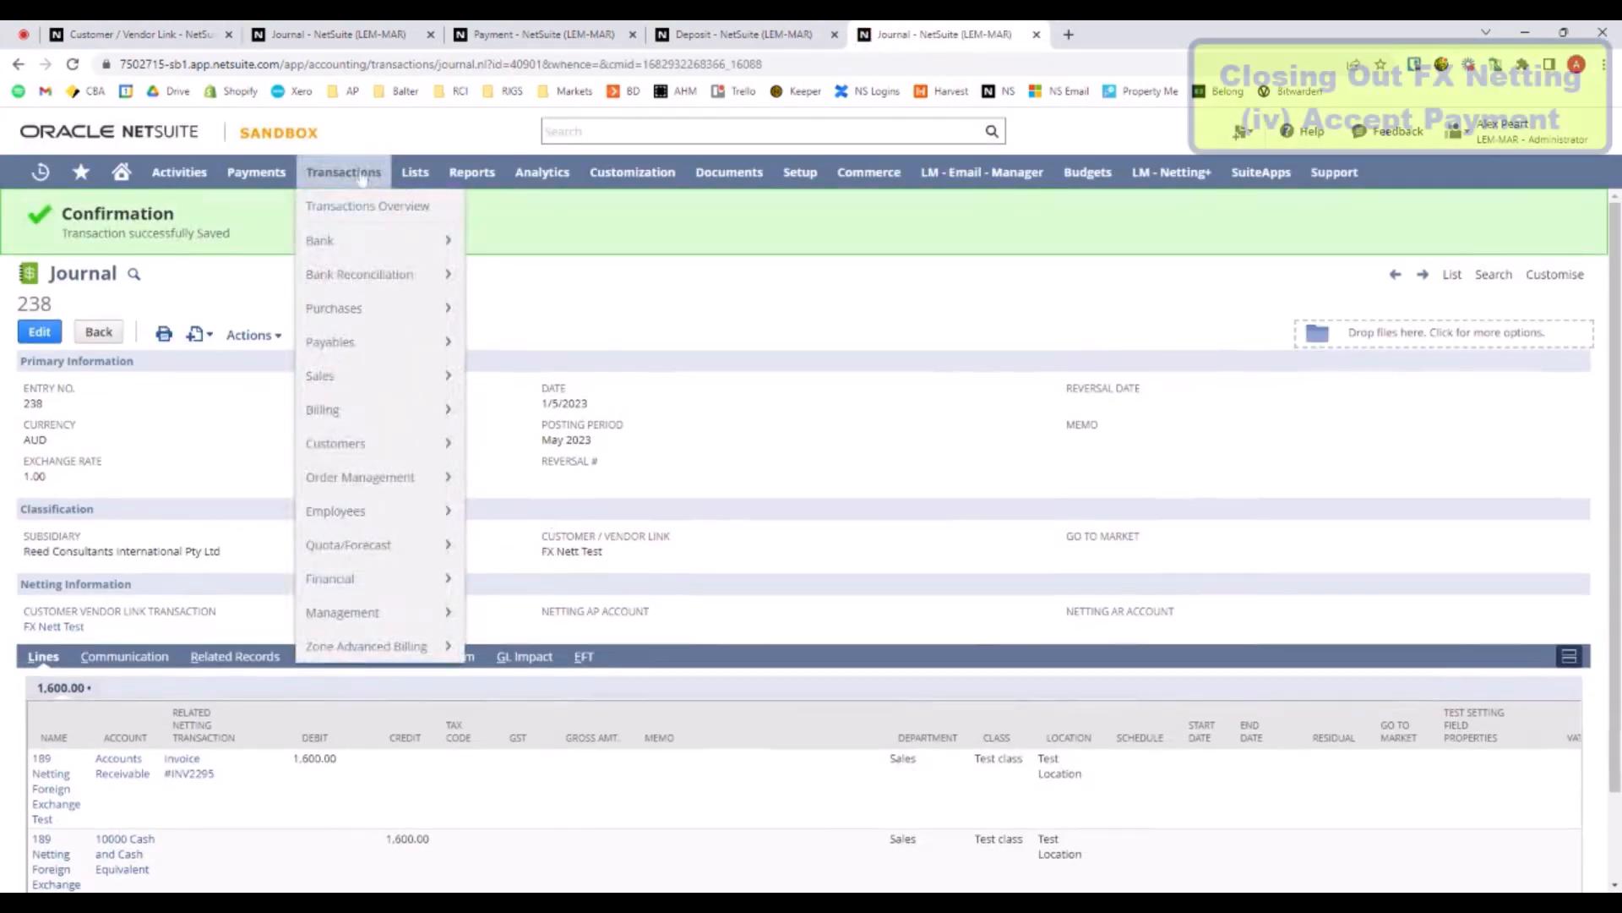
mouse_move(355, 443)
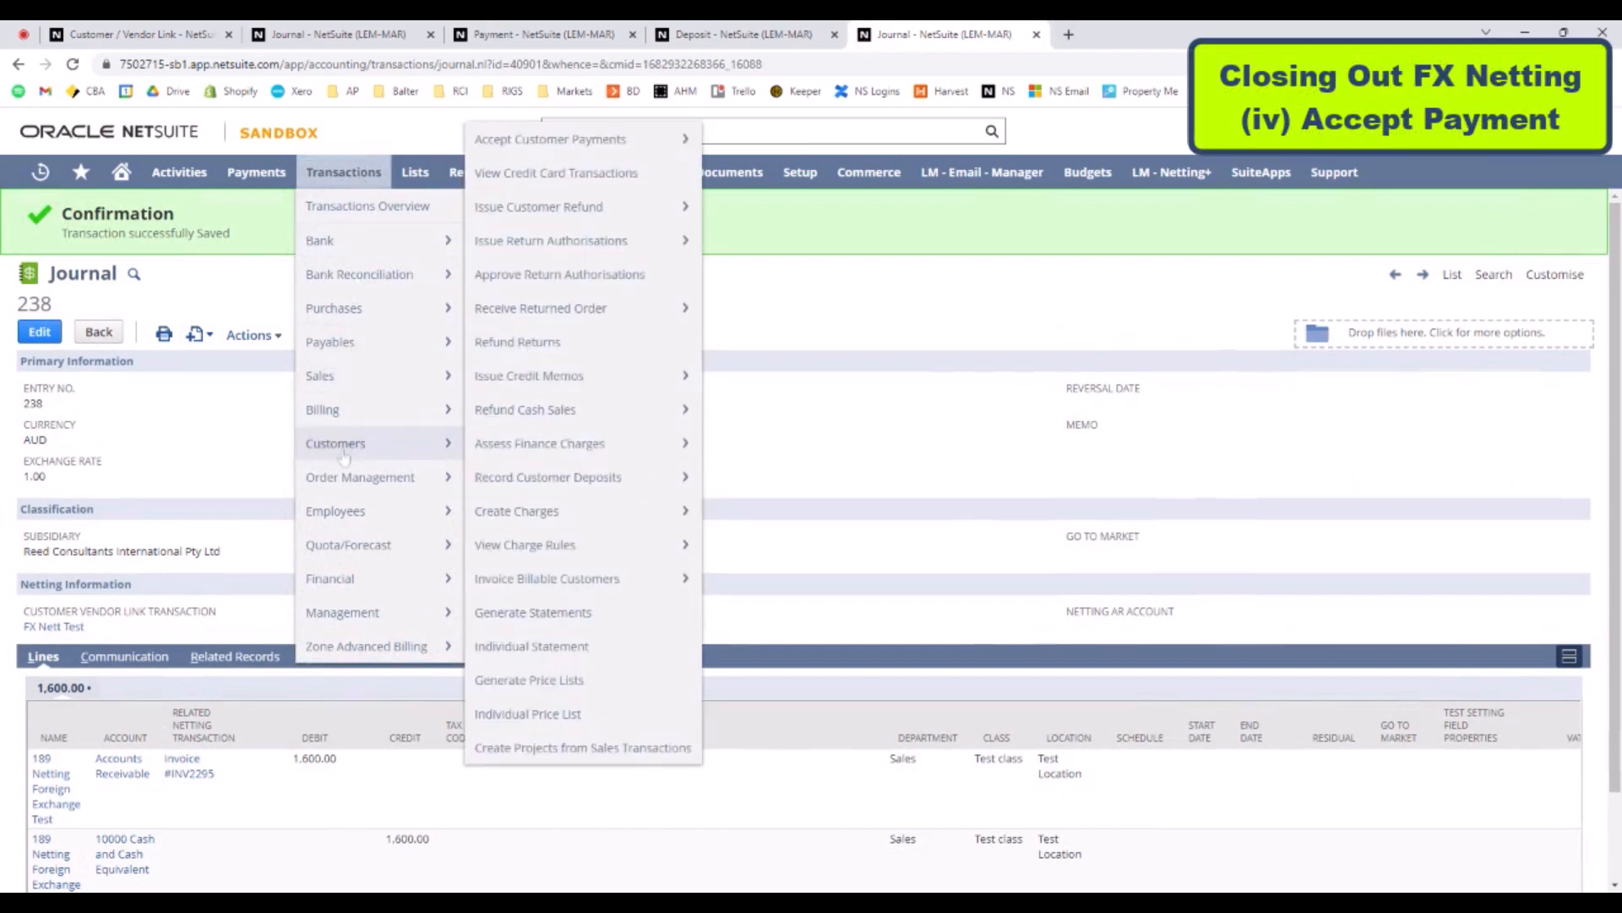
click(623, 155)
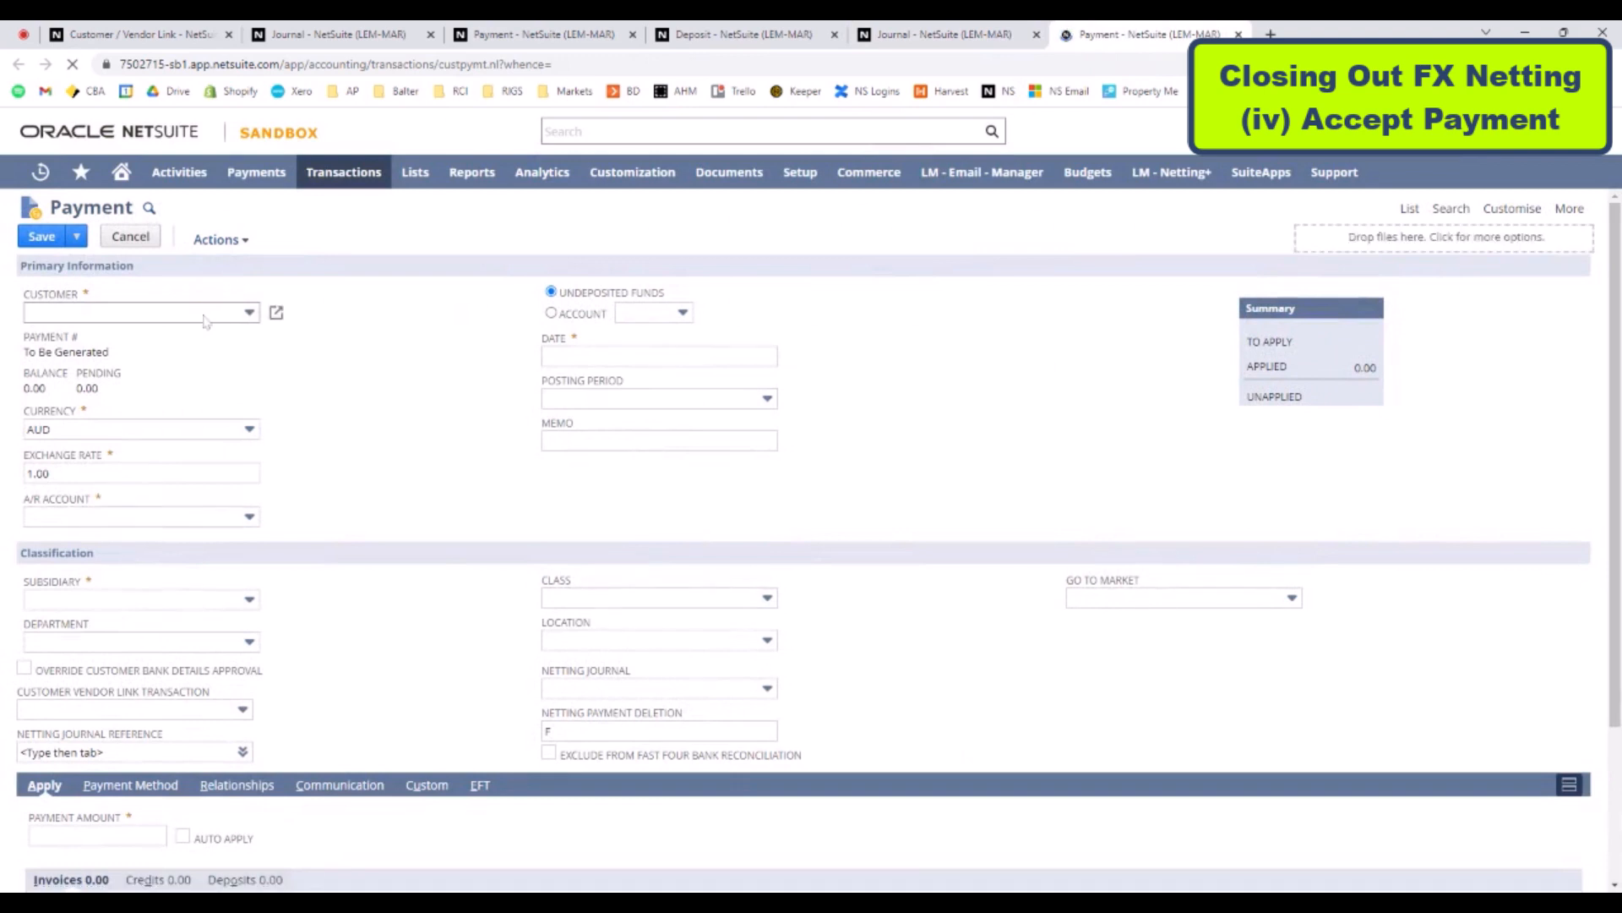
click(407, 363)
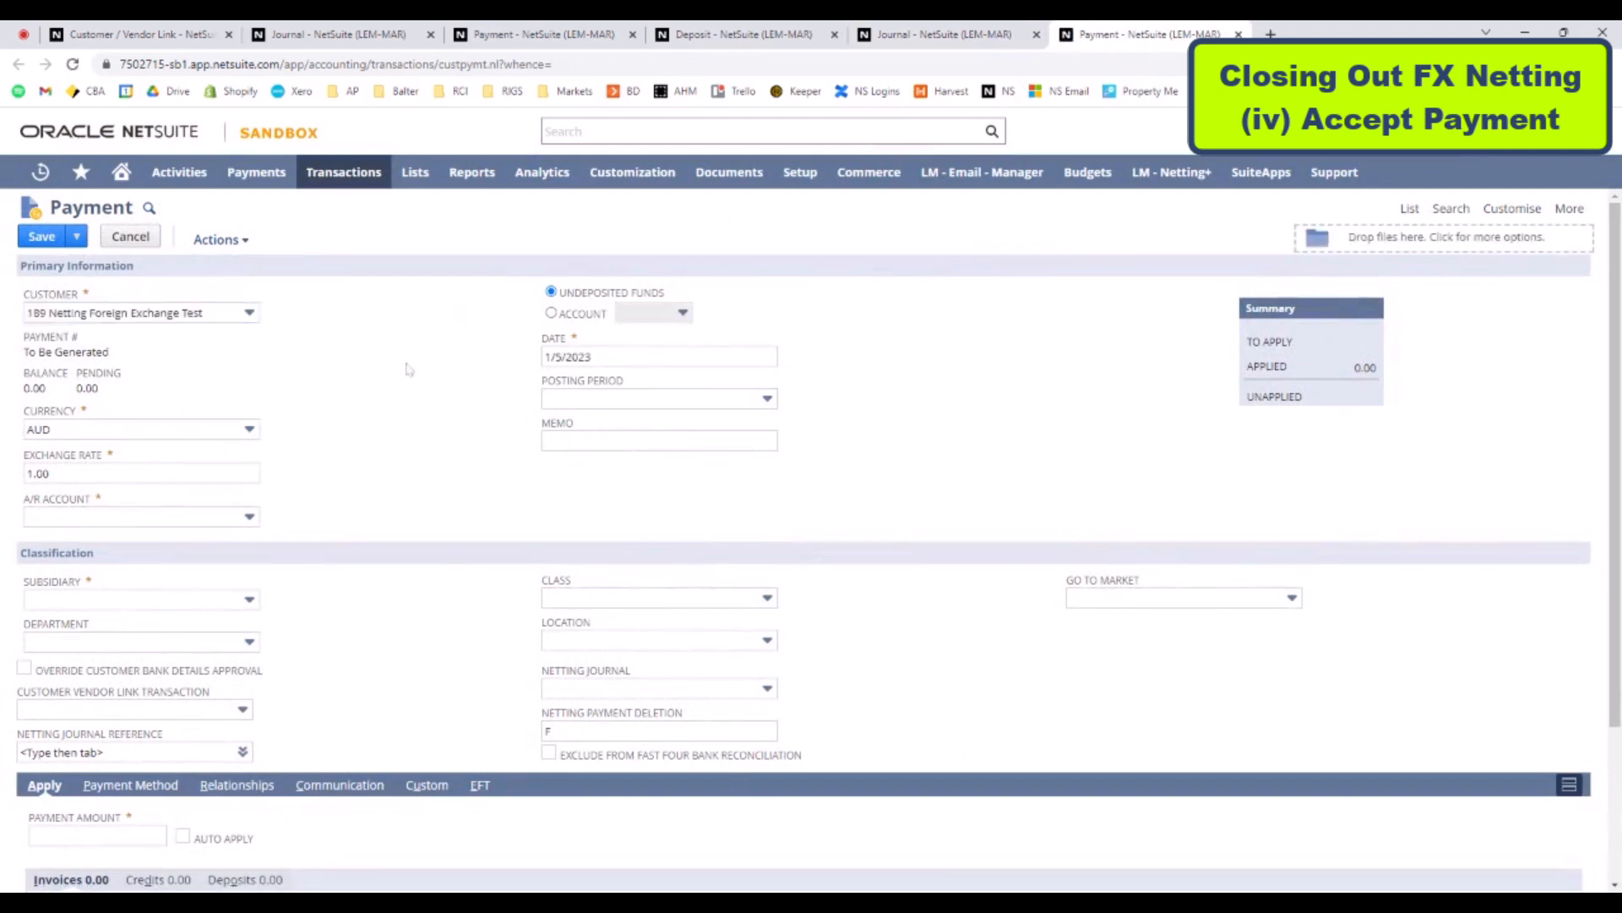
scroll(401, 449, down, 2)
click(142, 541)
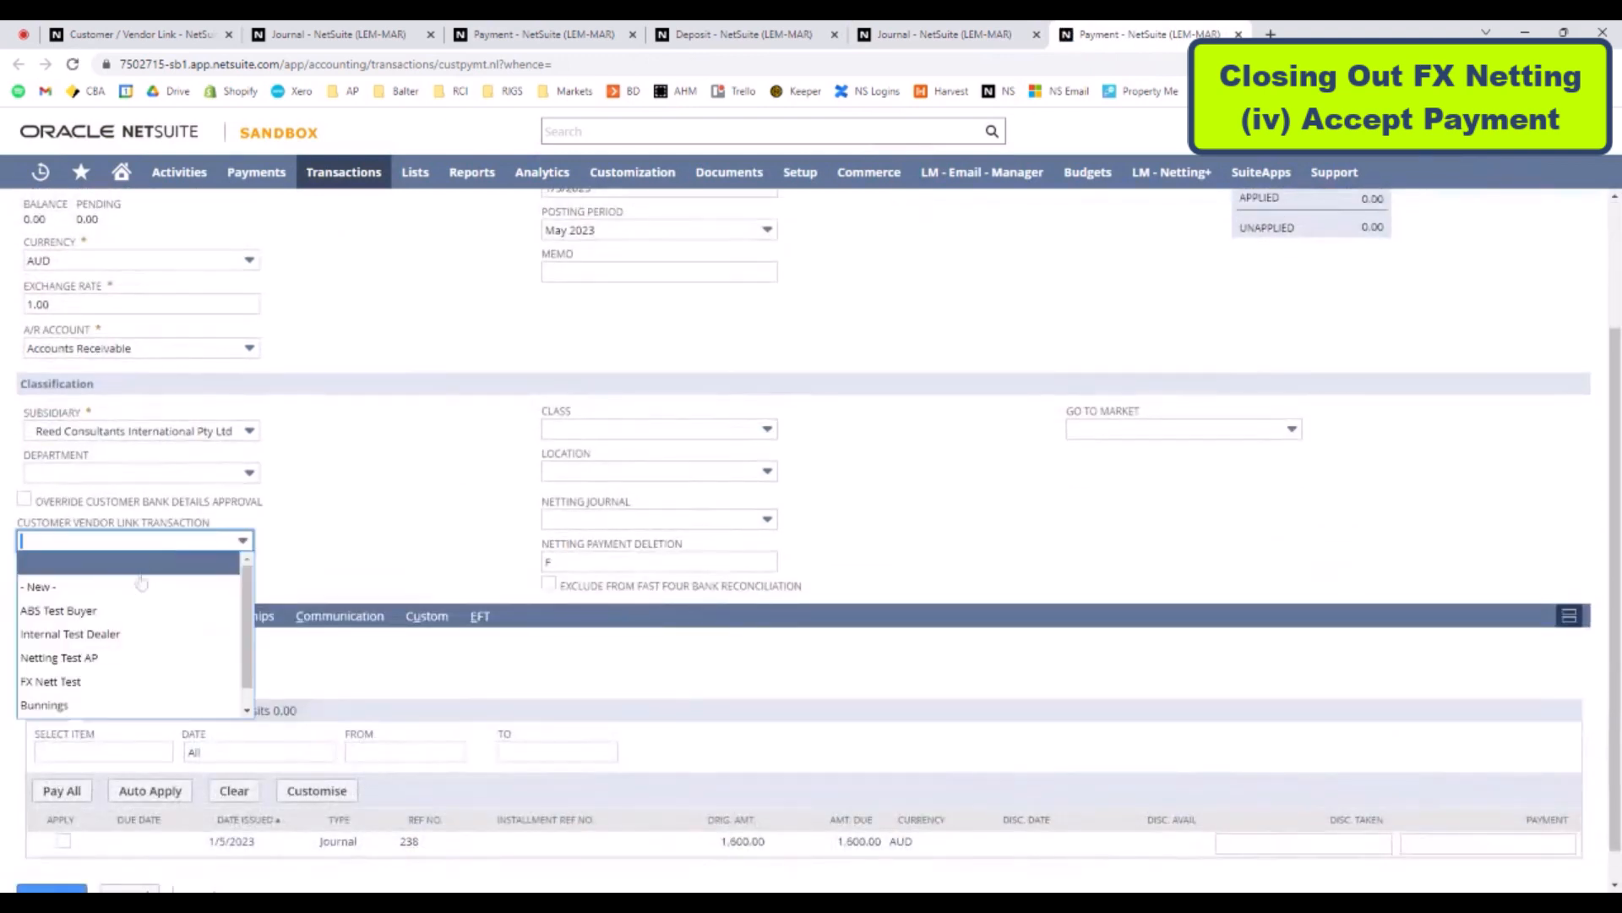
click(127, 680)
scroll(370, 820, down, 1)
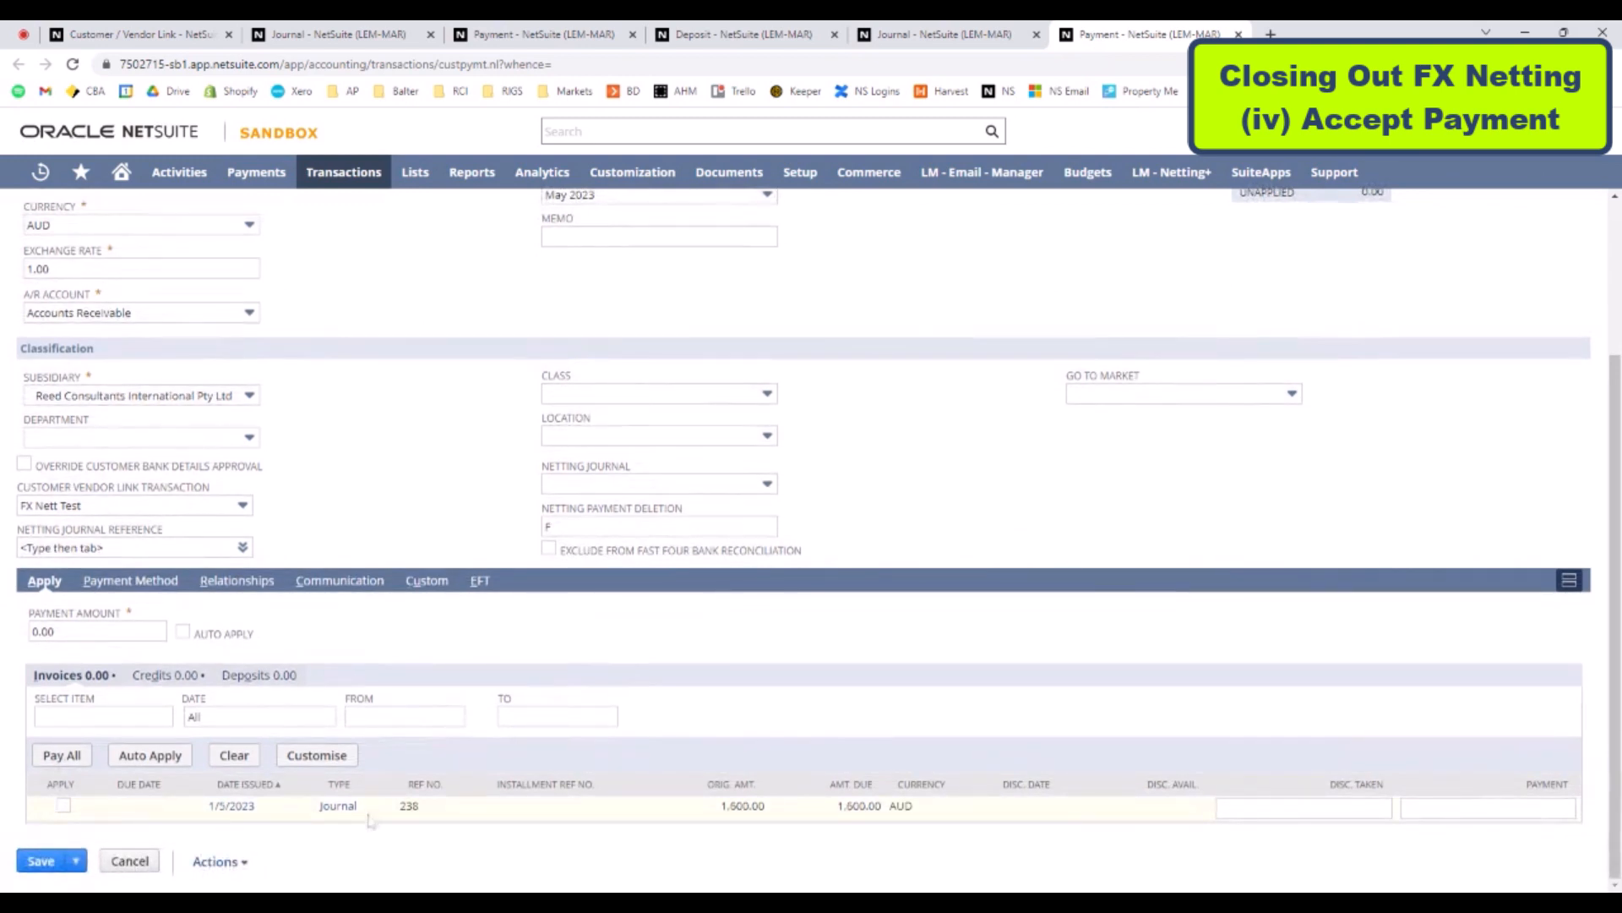
Apply journal 238 under invoices and journal 237 under credits on the payment, checking each against its saved journal
drag(428, 811, 396, 813)
click(63, 807)
click(934, 34)
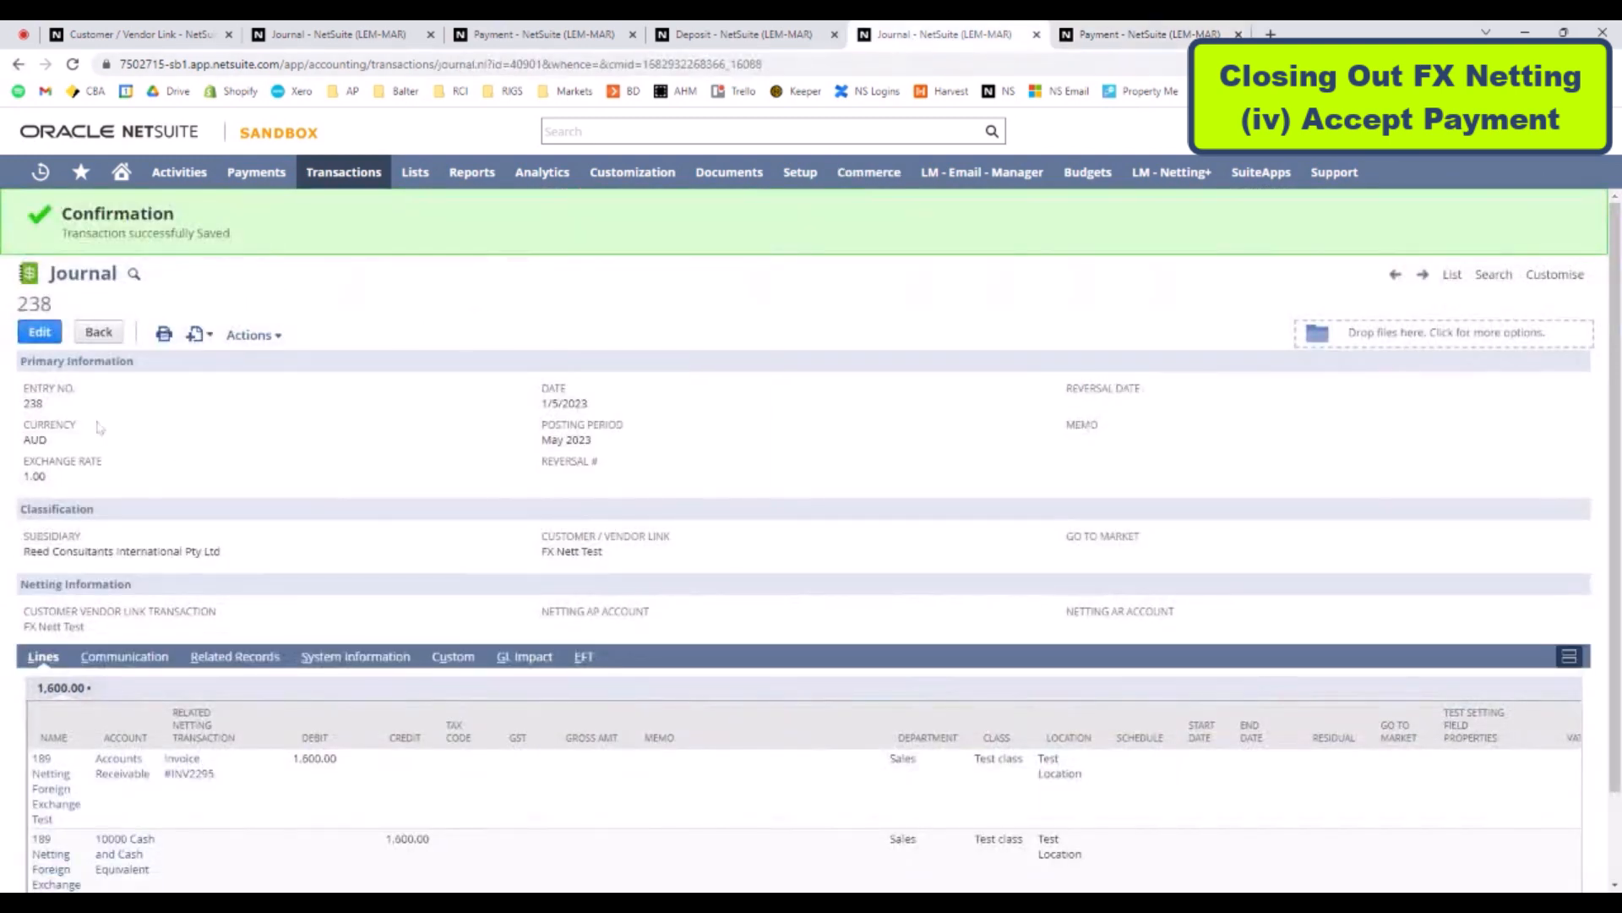
scroll(811, 507, down, 1)
click(1141, 34)
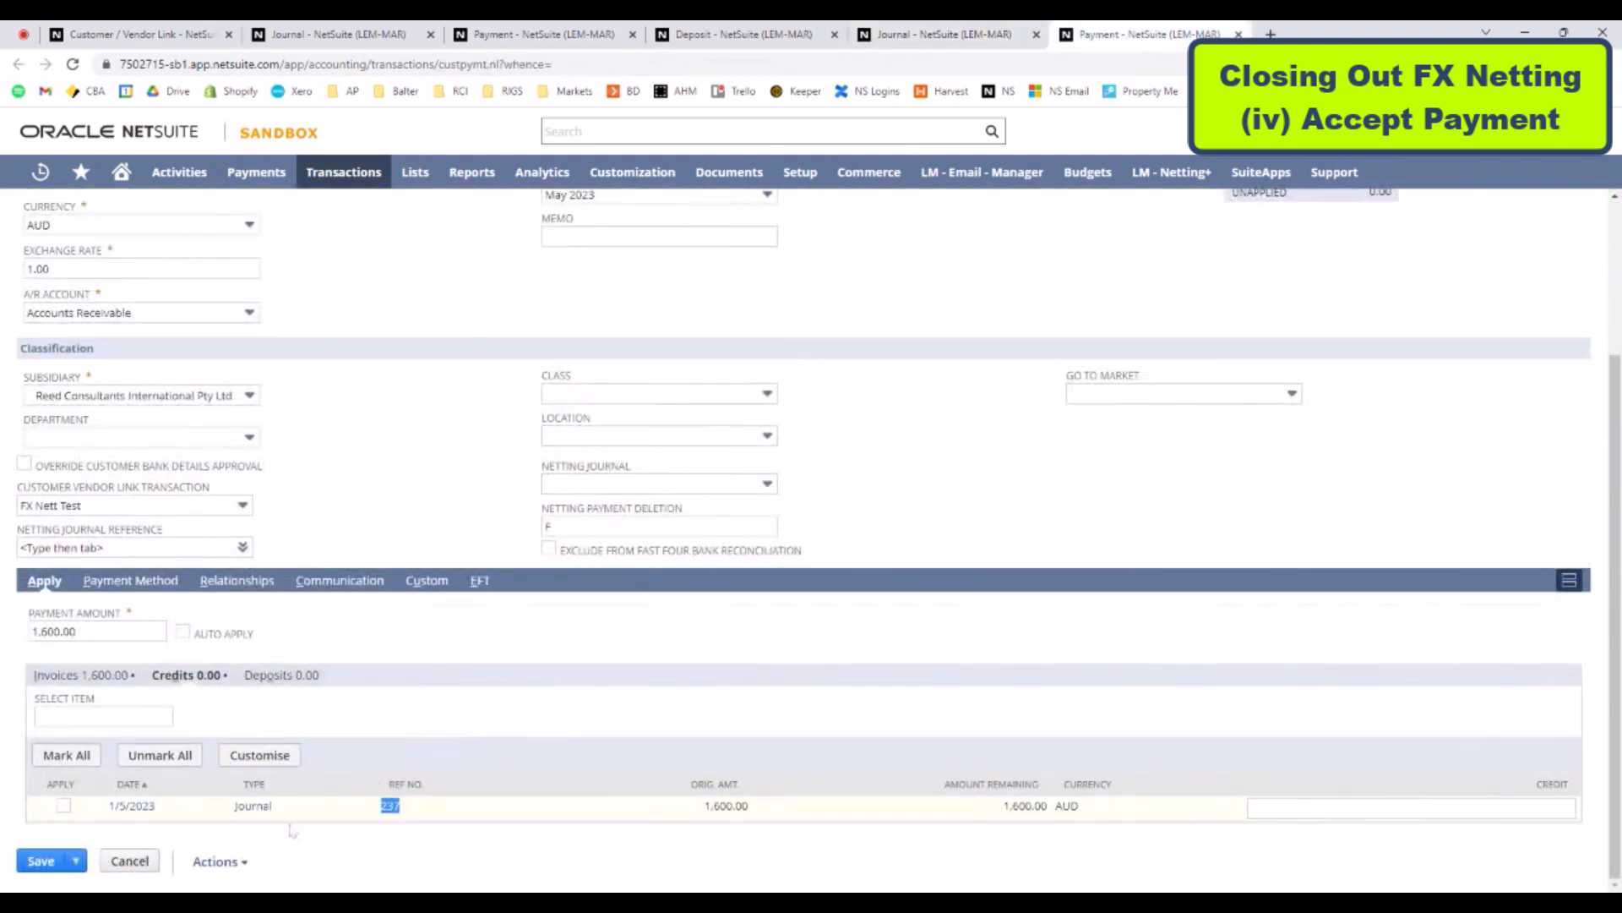
click(64, 805)
click(338, 34)
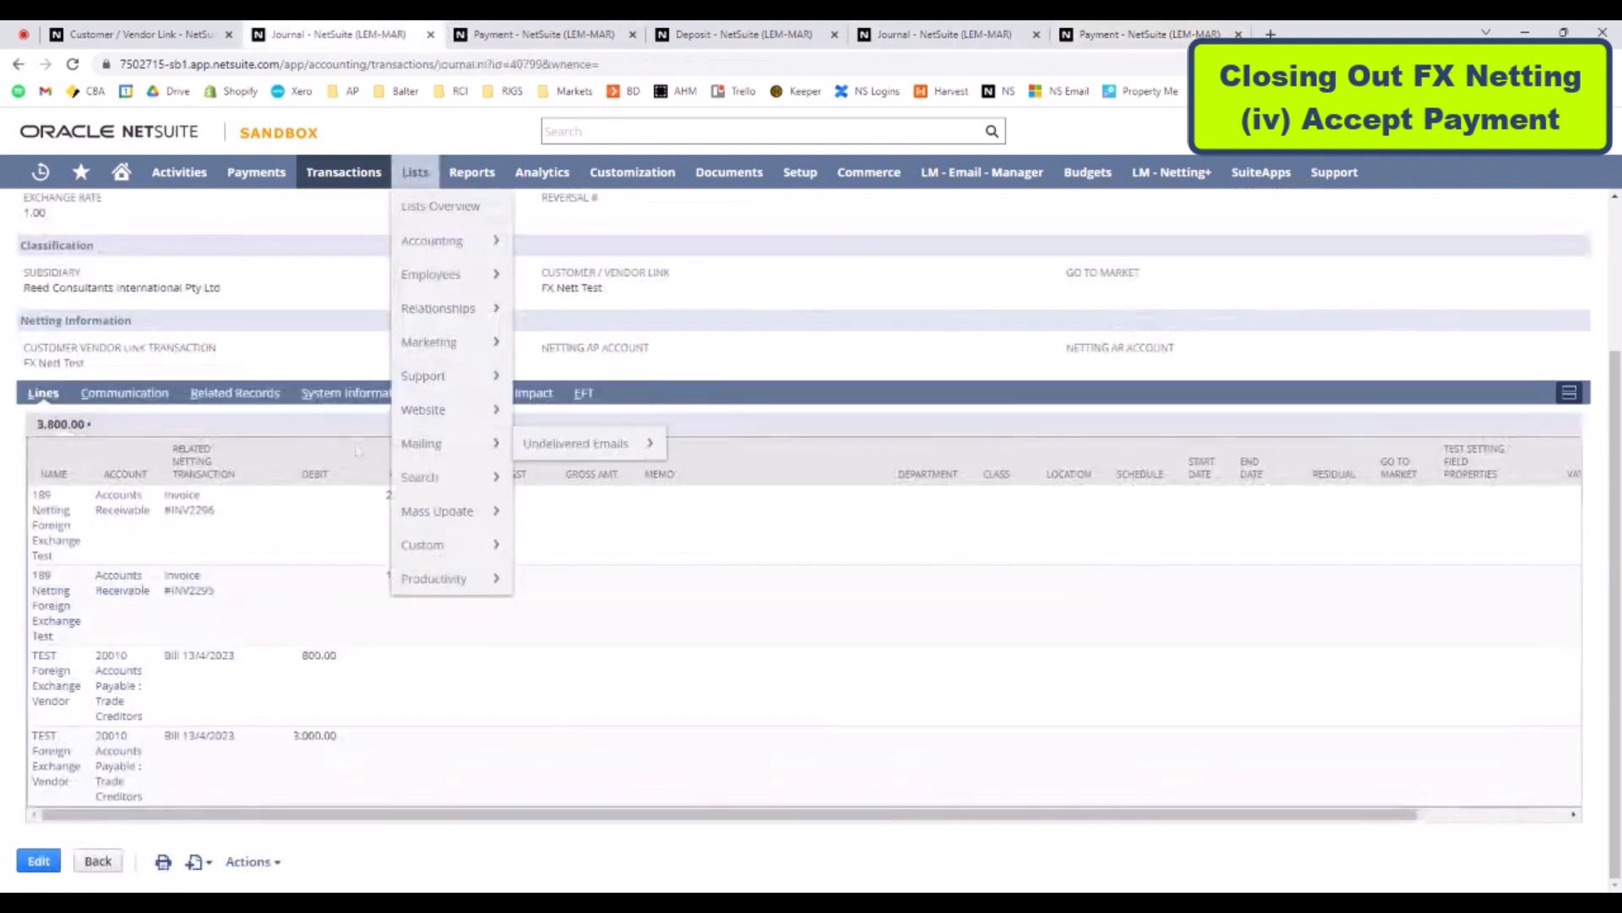
Check the INV2295 credit line on journal 237 against journal 238, and save the customer payment that applies them
scroll(279, 575, up, 1)
double_click(407, 772)
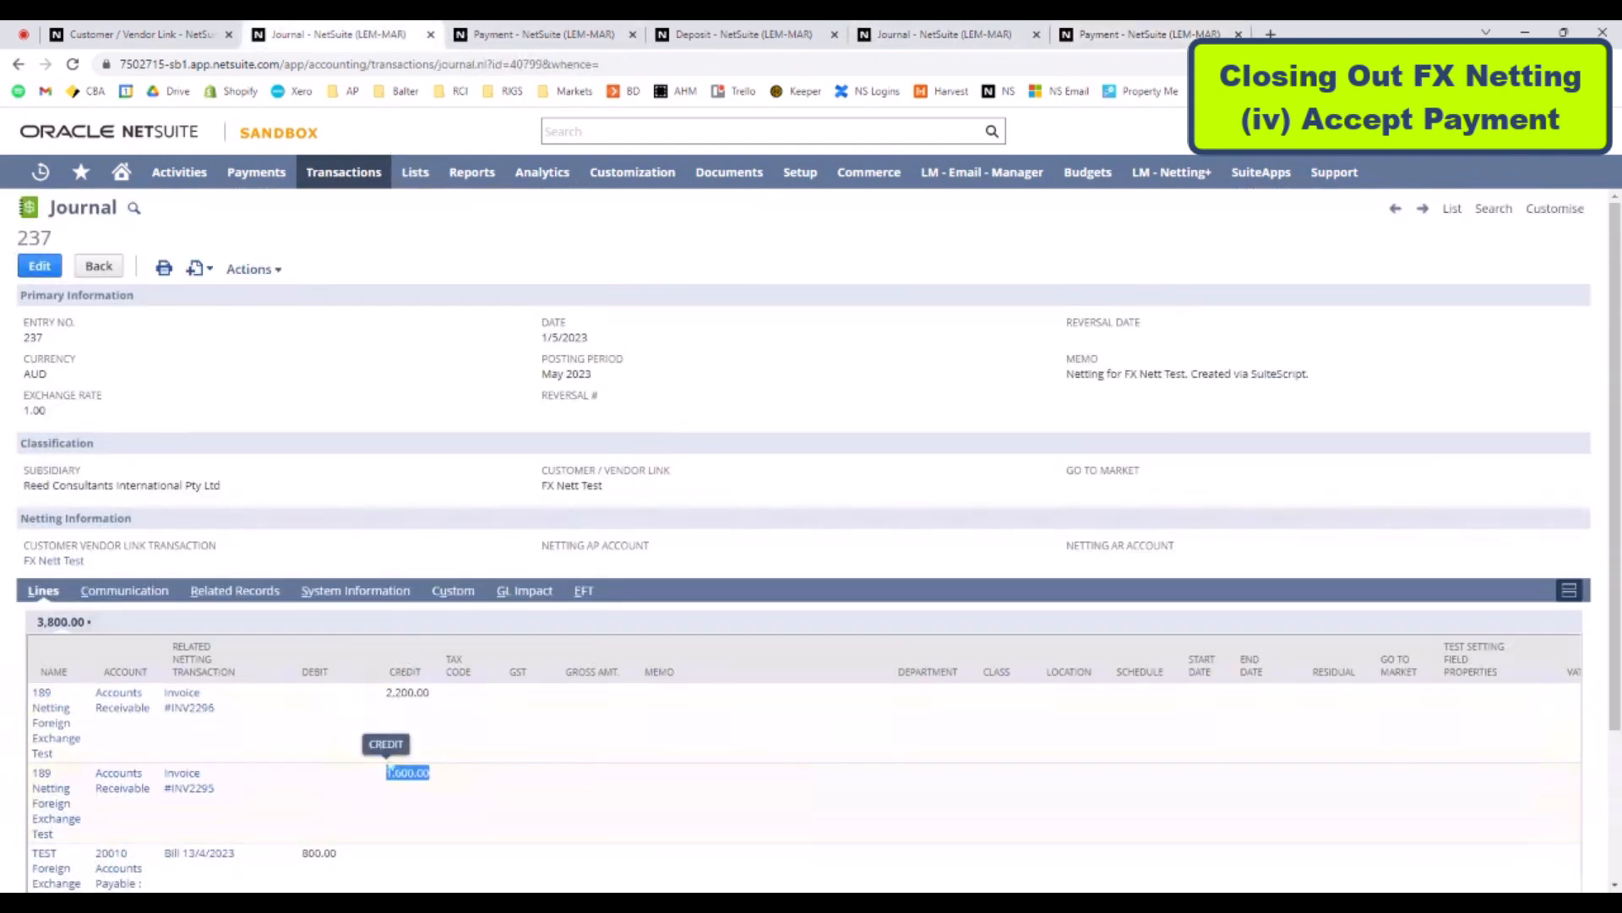
click(950, 38)
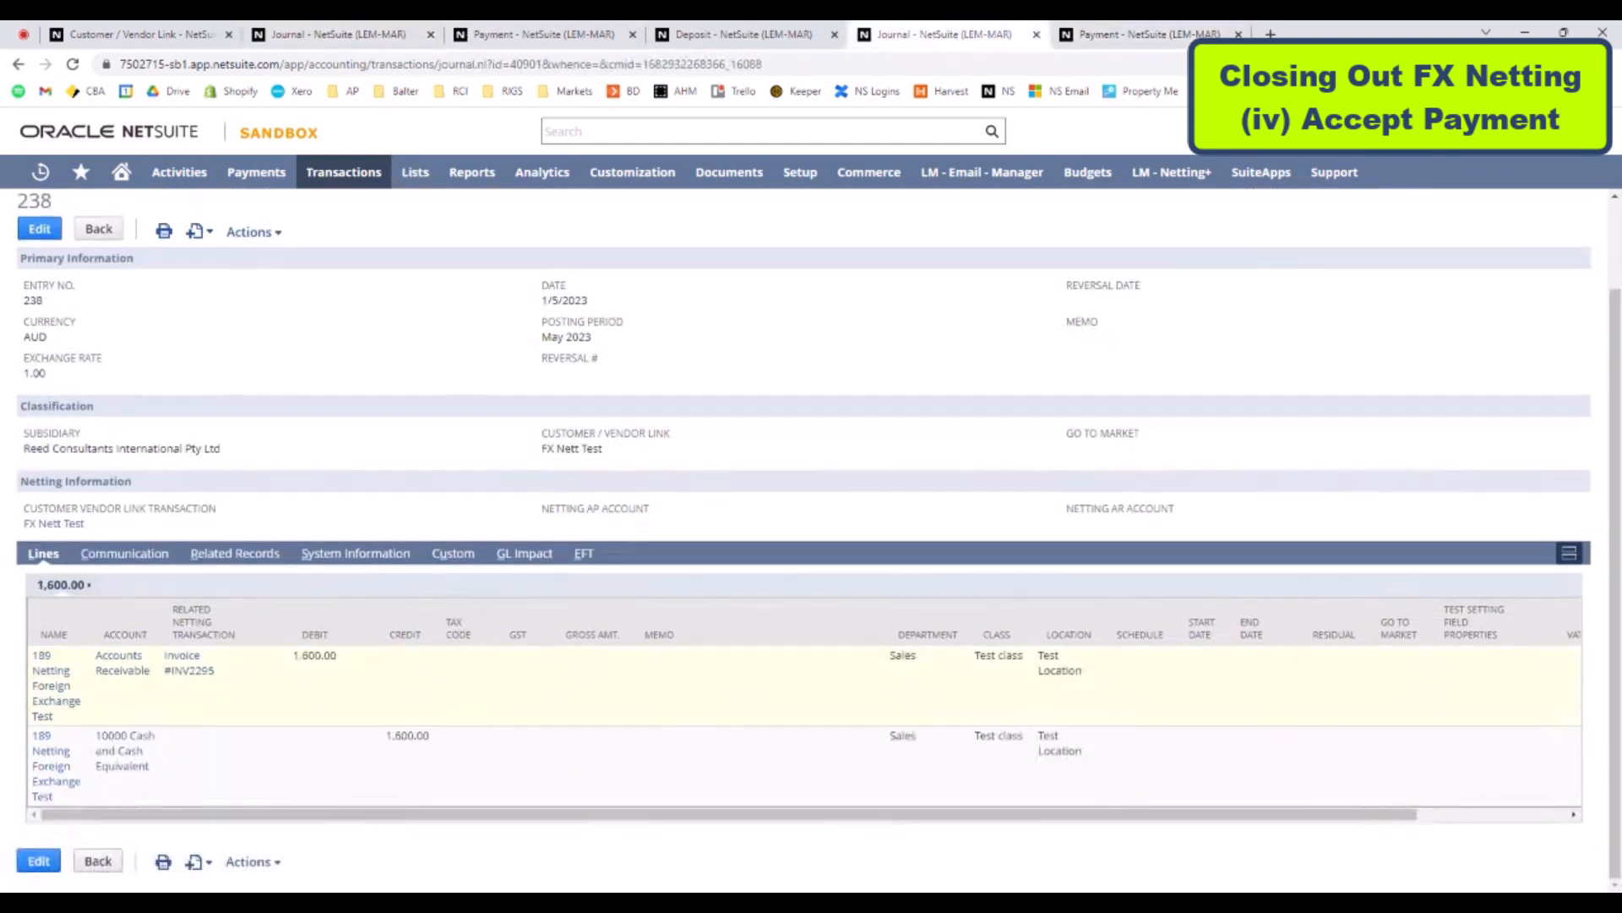
click(1141, 34)
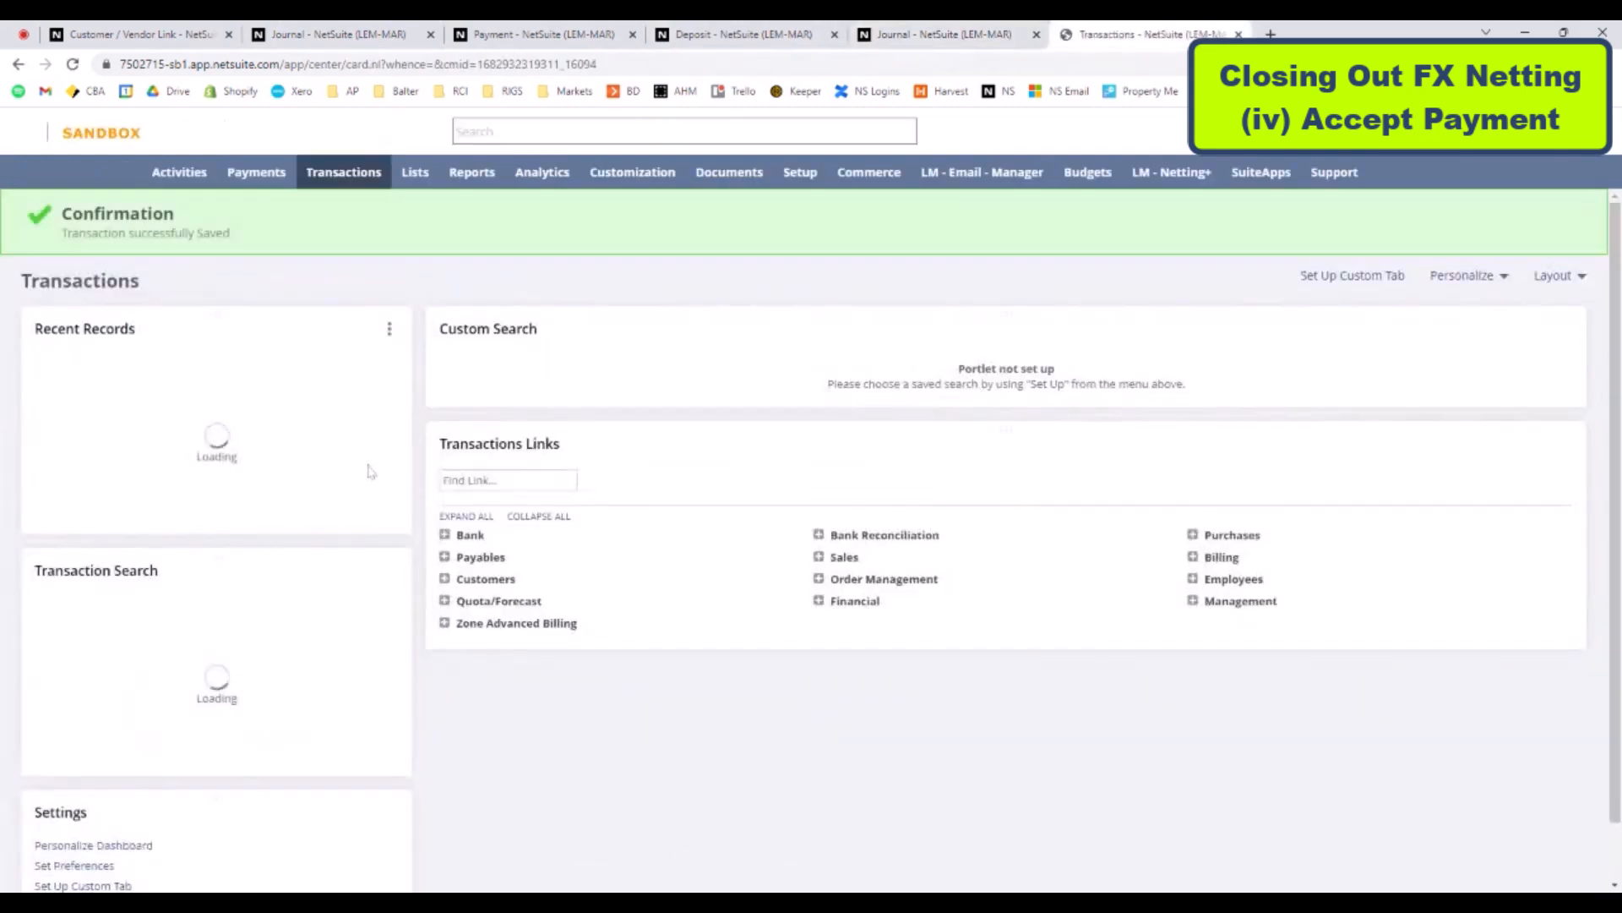
Reload the FX Nett Test customer/vendor link record and check its netting journal balance and open invoice balances
key(ctrl+1)
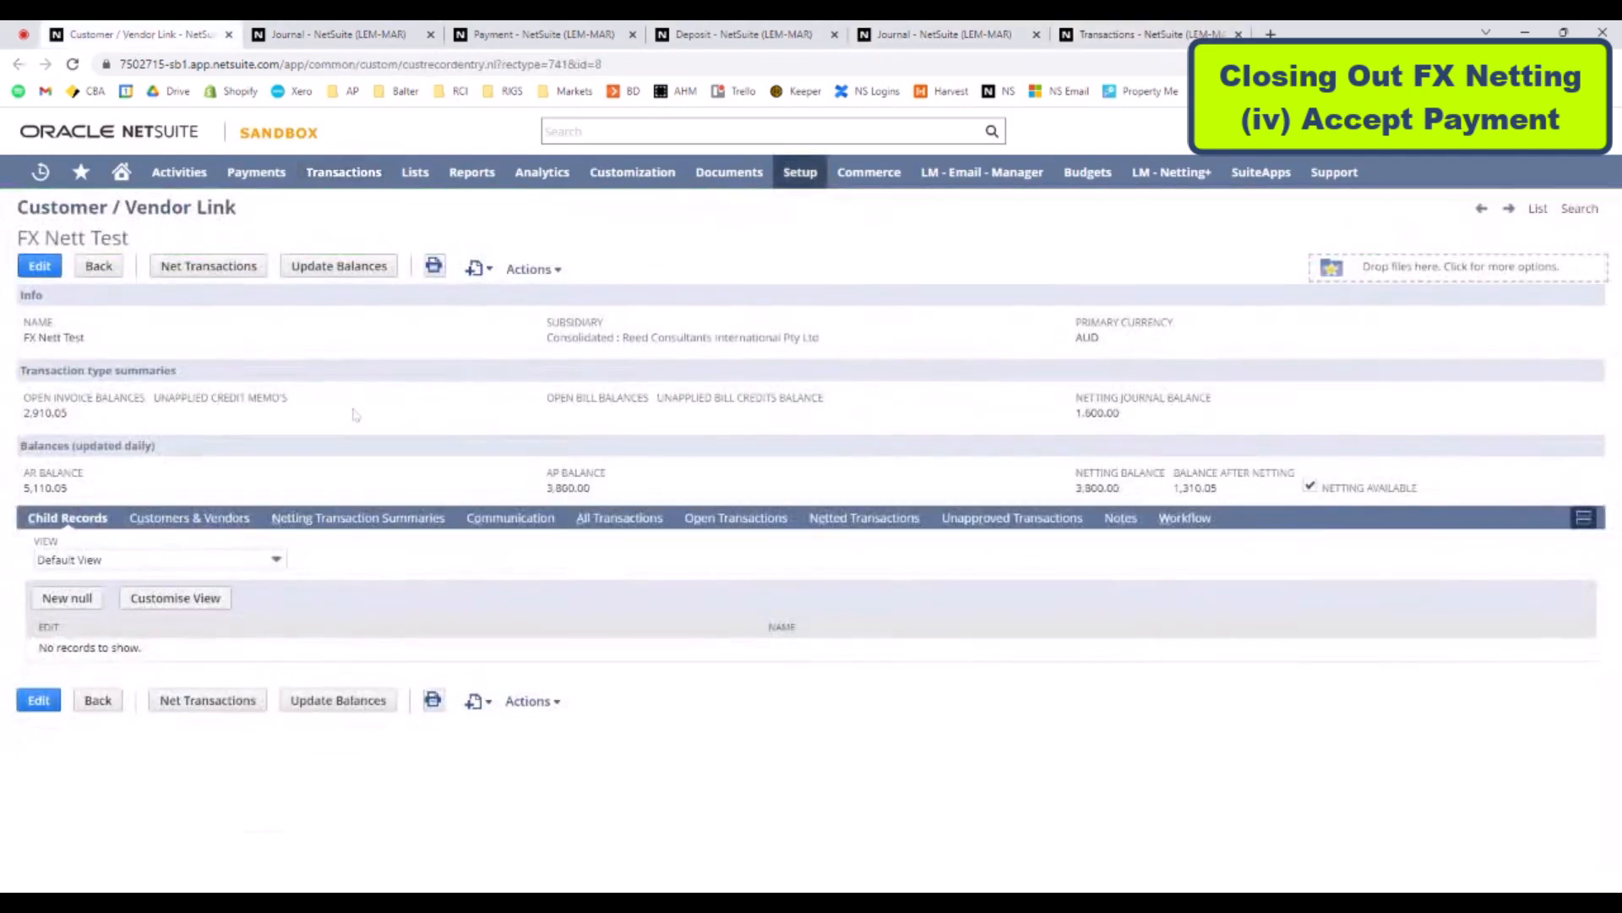
key(F5)
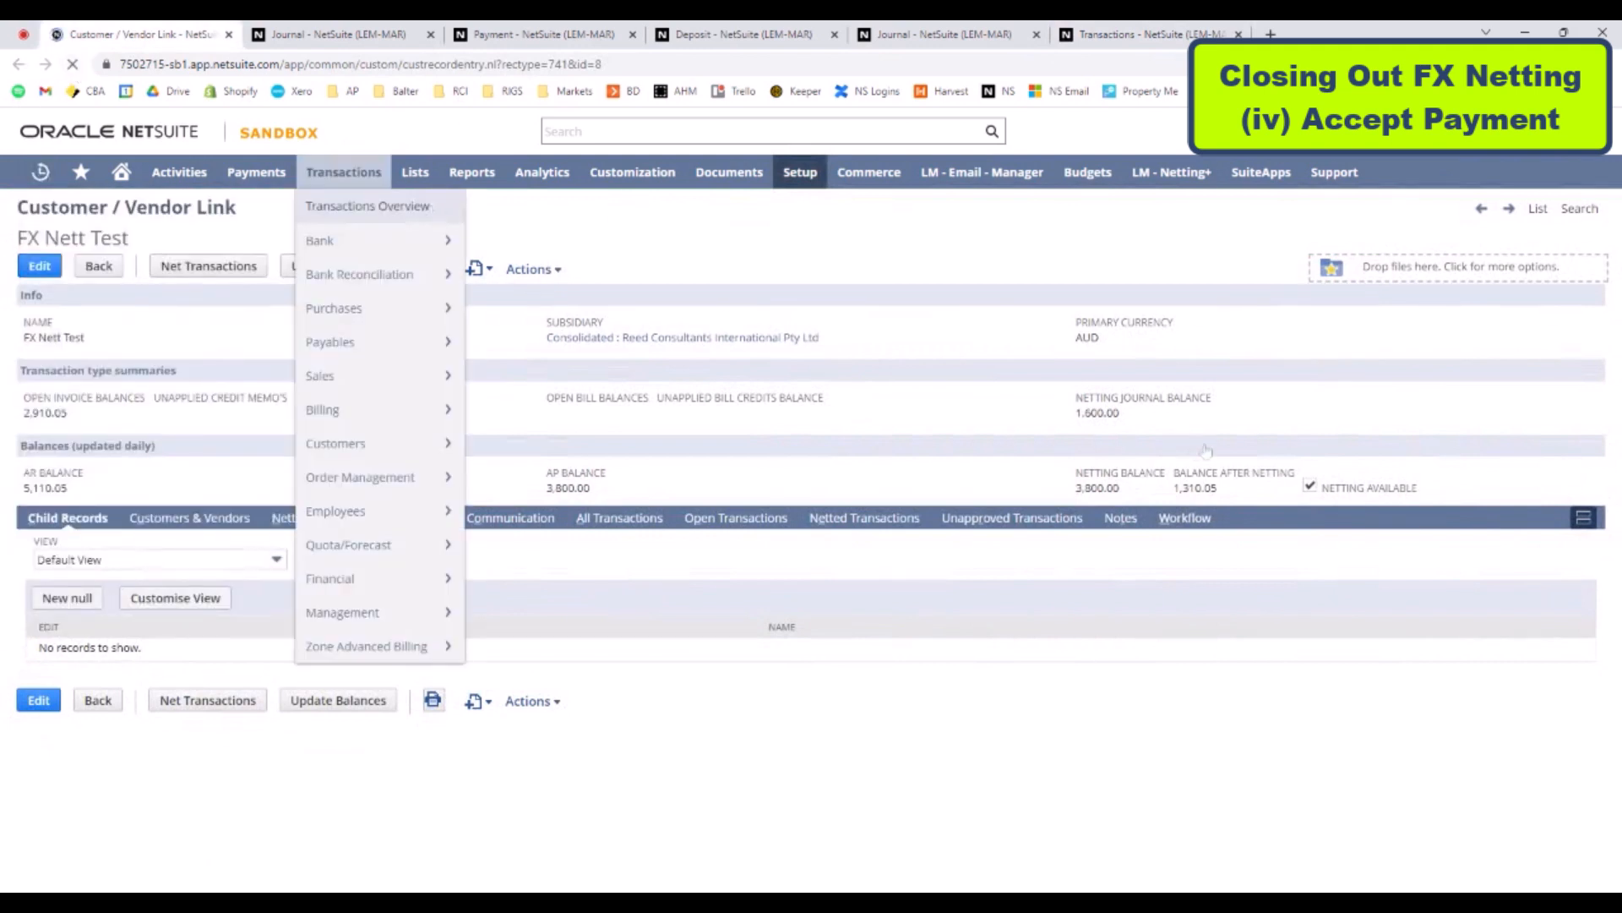
mouse_move(1107, 414)
mouse_down()
mouse_move(1073, 412)
mouse_move(1126, 419)
mouse_move(1068, 397)
mouse_up()
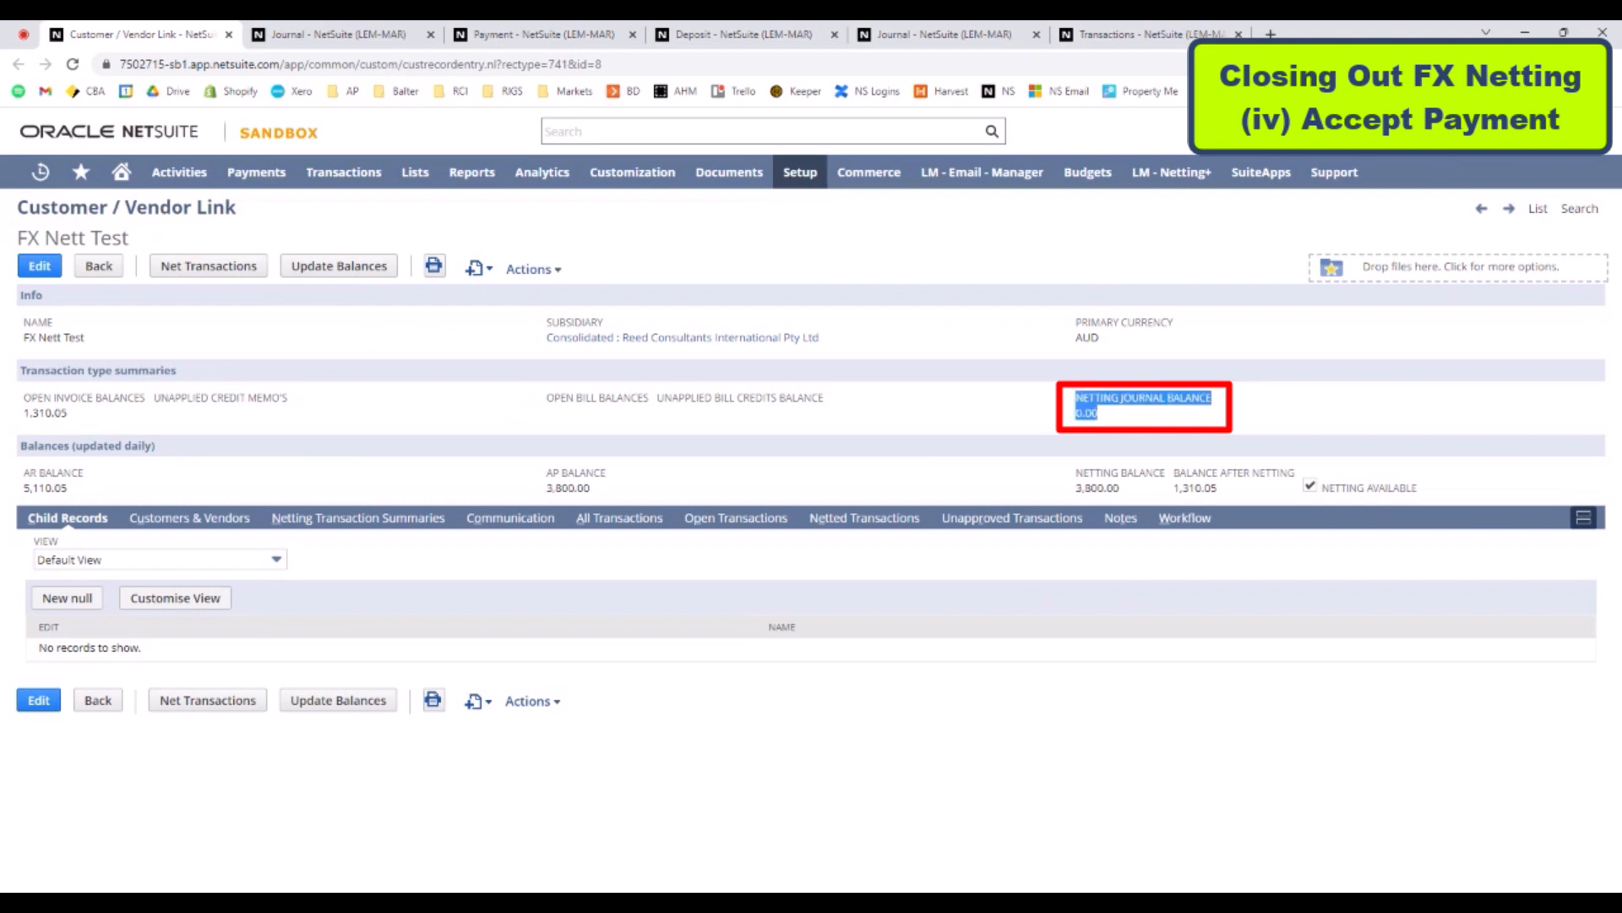
click(1151, 414)
drag(24, 413, 67, 413)
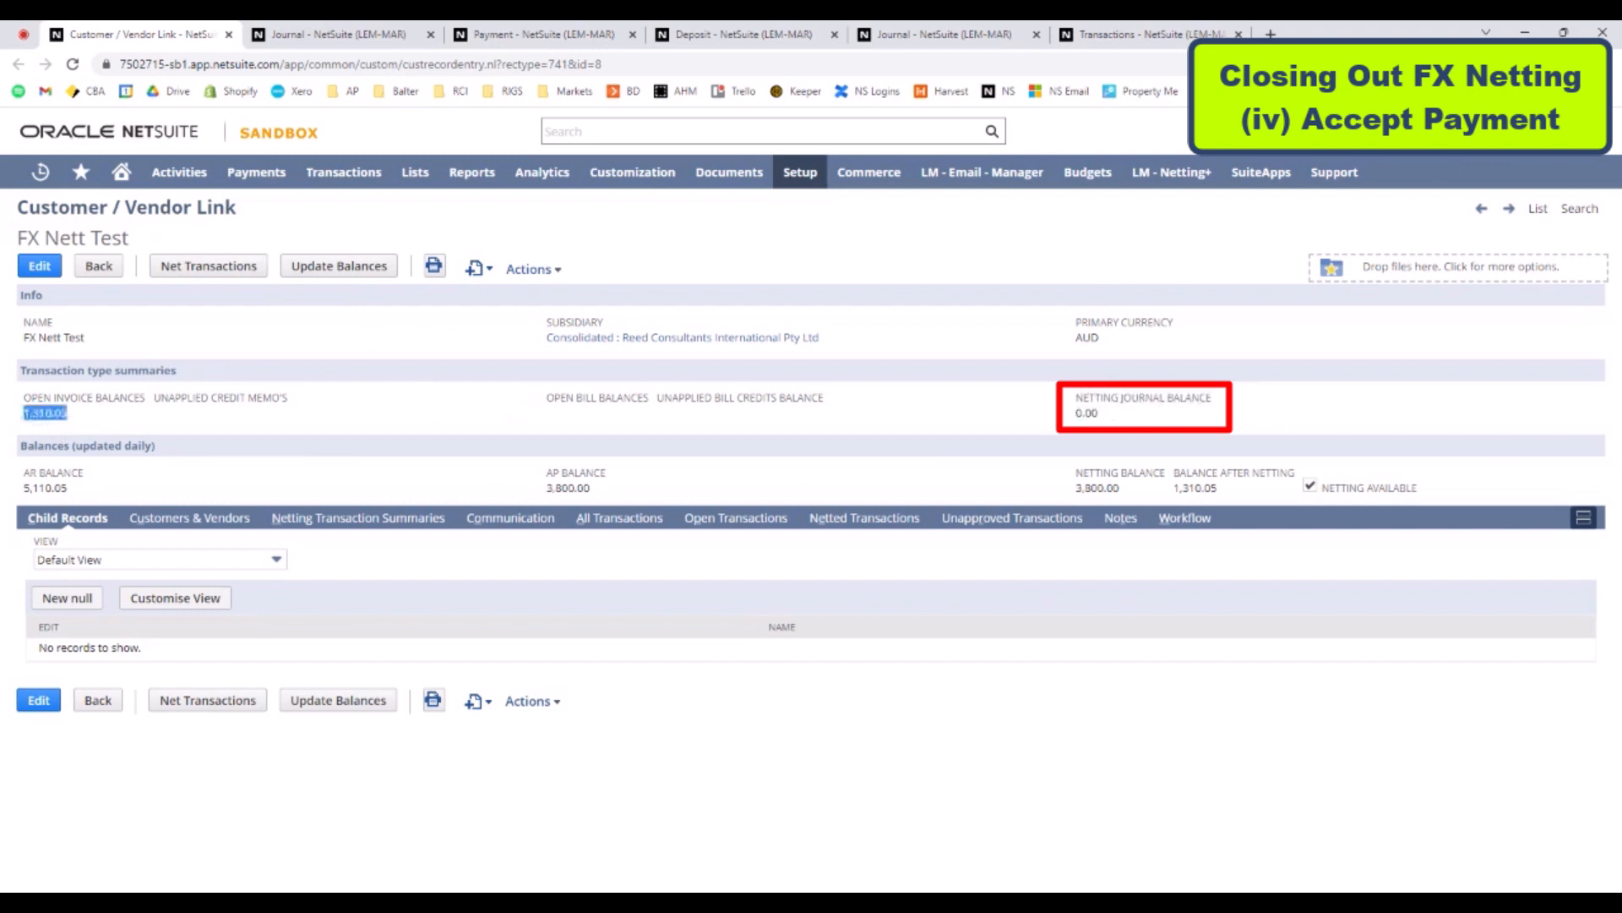
Update the balances of the FX Nett Test link and review its netting balance and balance after netting
click(339, 266)
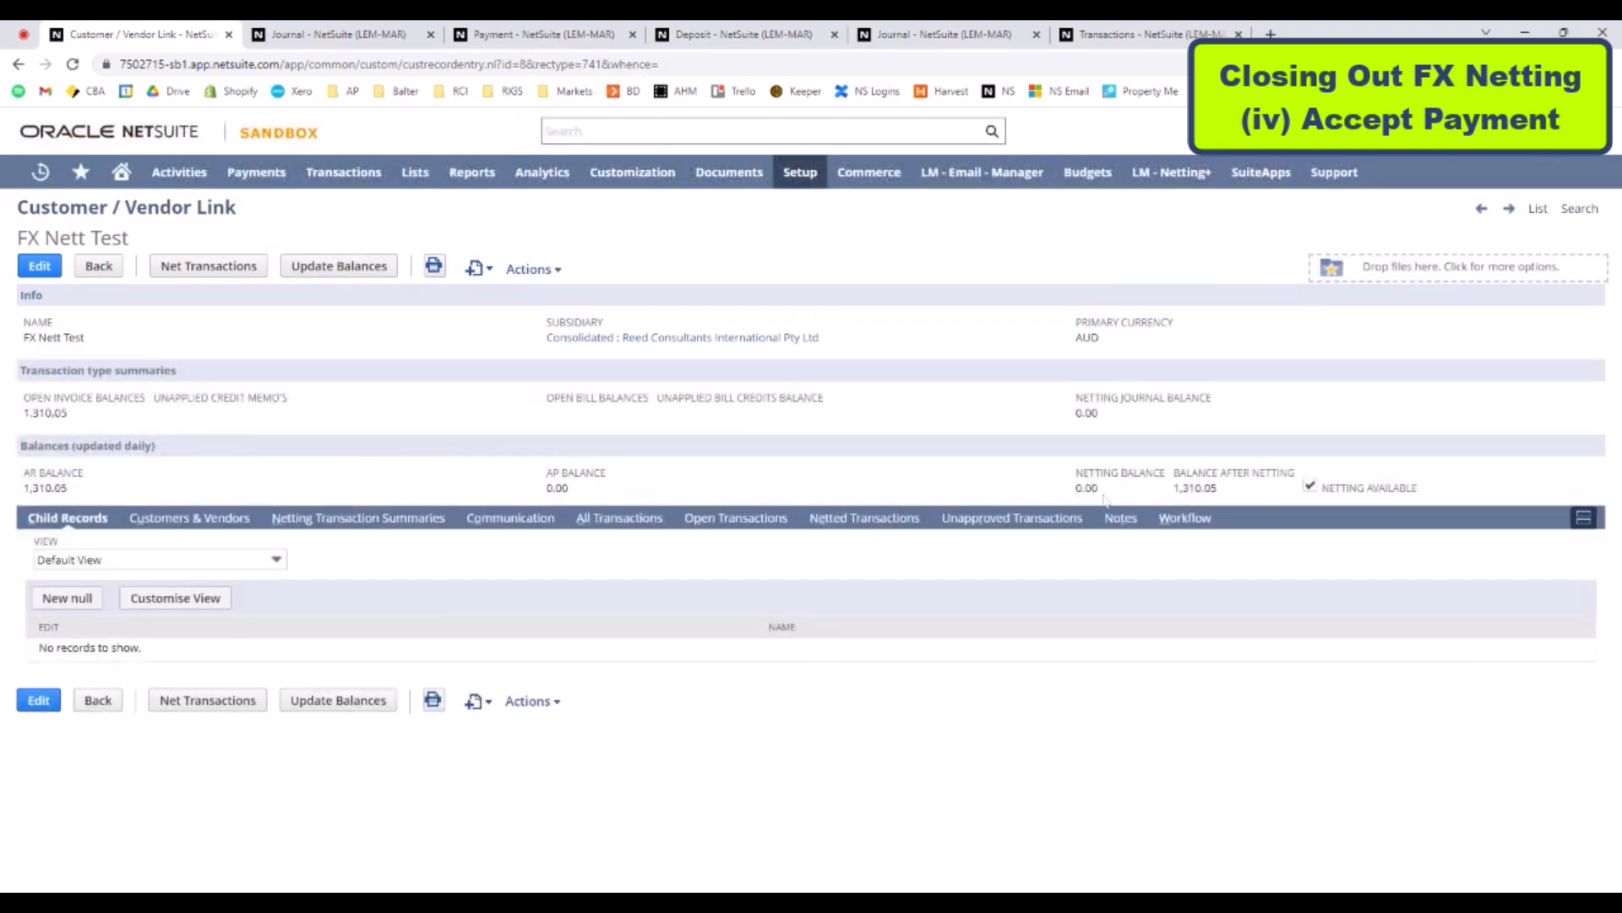
double_click(1088, 488)
drag(1173, 488, 1243, 490)
click(852, 332)
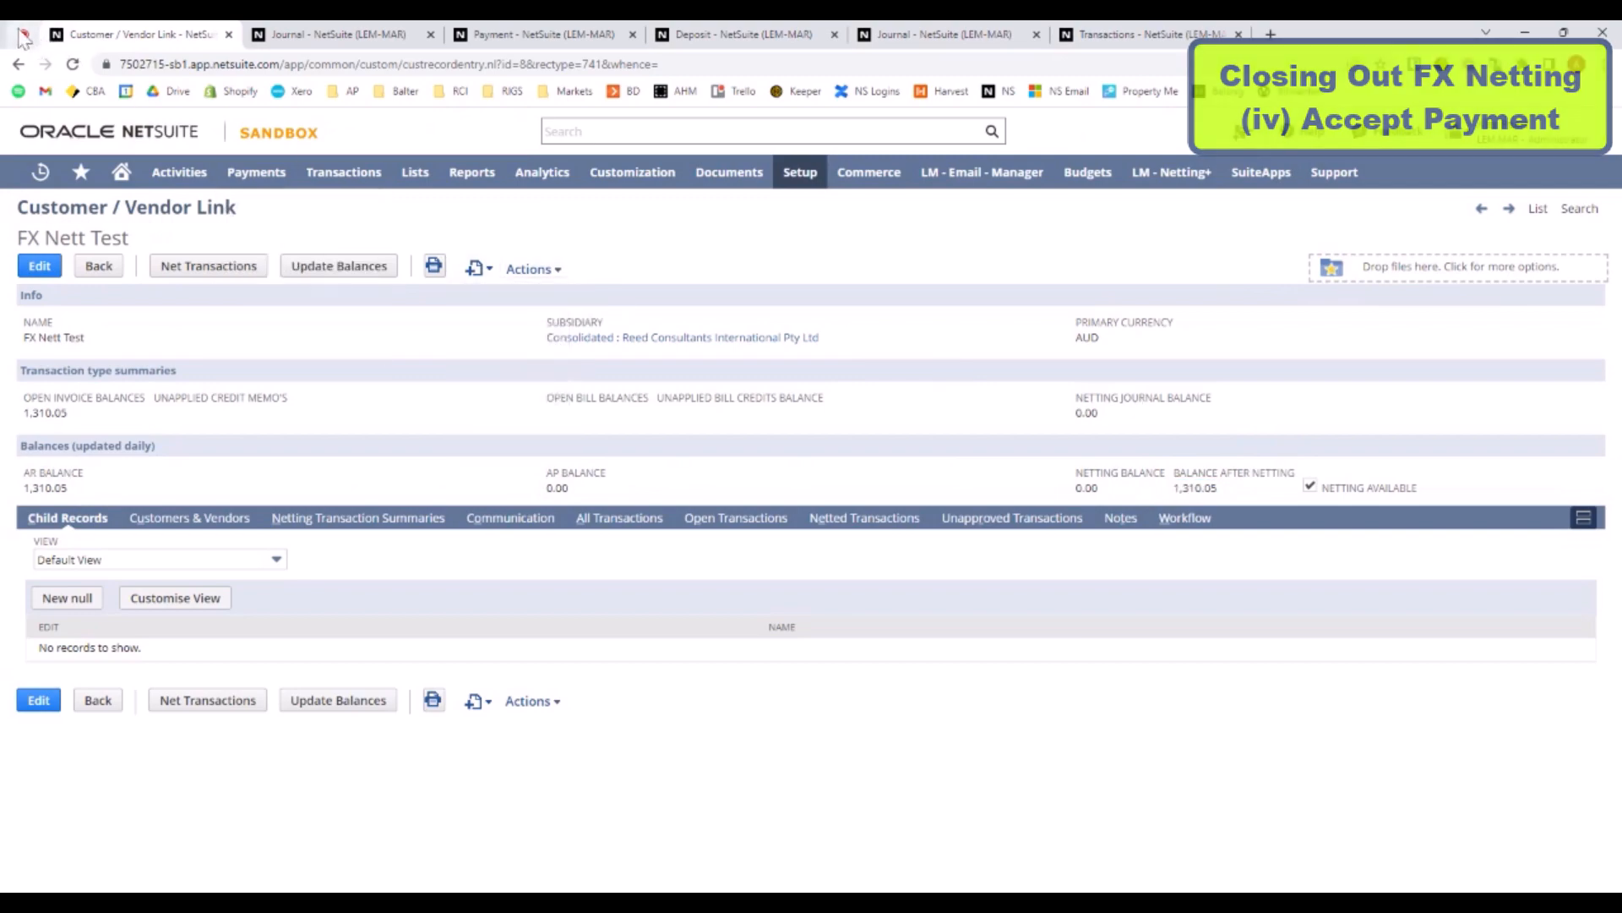